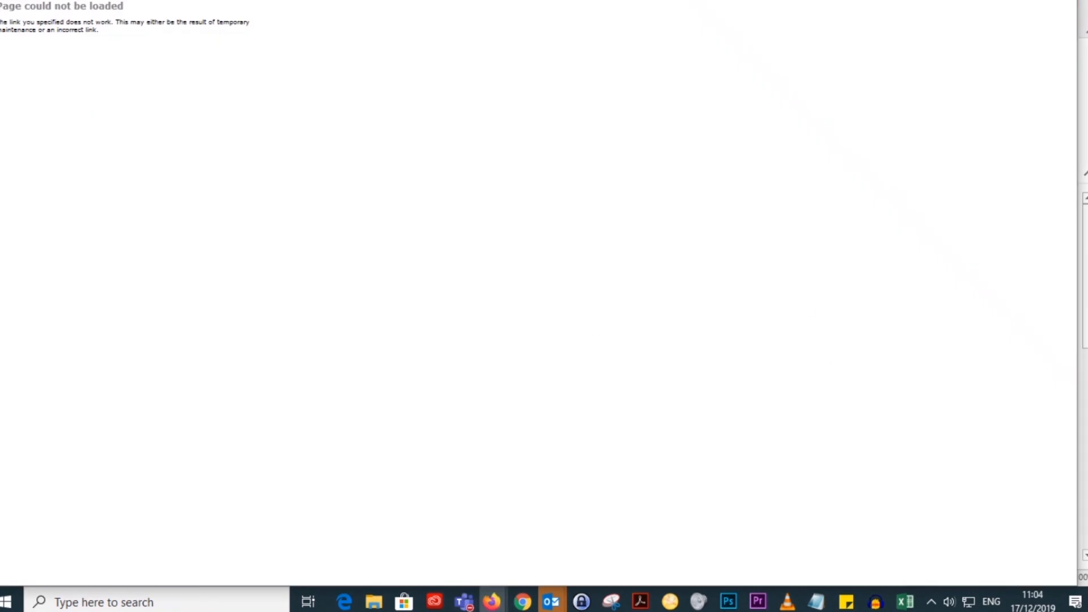
# Step: Load the Episerver CMS login page from the copied web address
pyautogui.hotkey('ctrl', 'v')
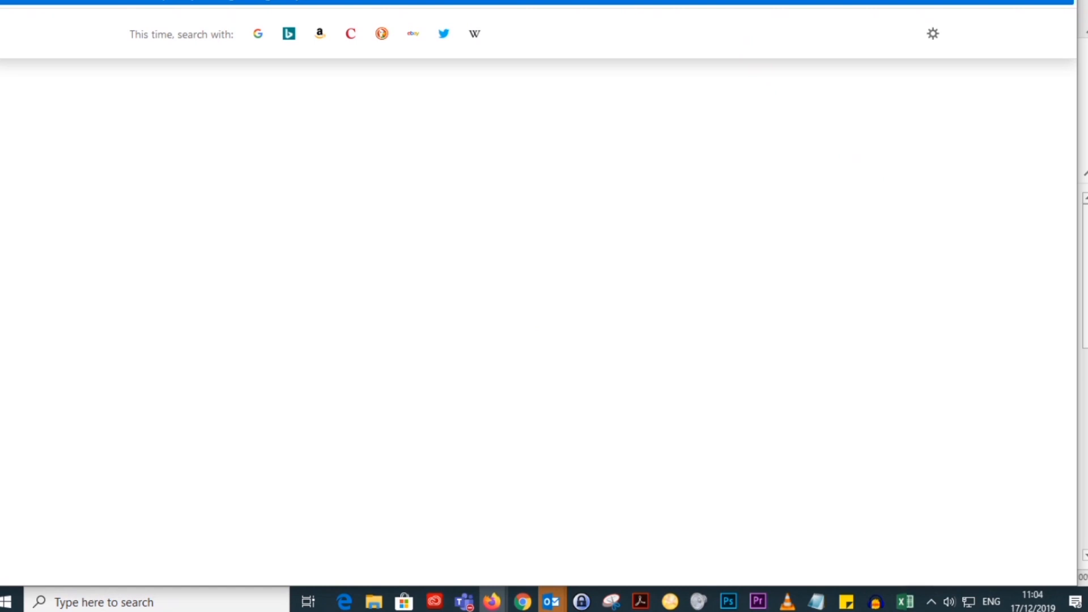
pyautogui.press('Return')
pyautogui.click(766, 196)
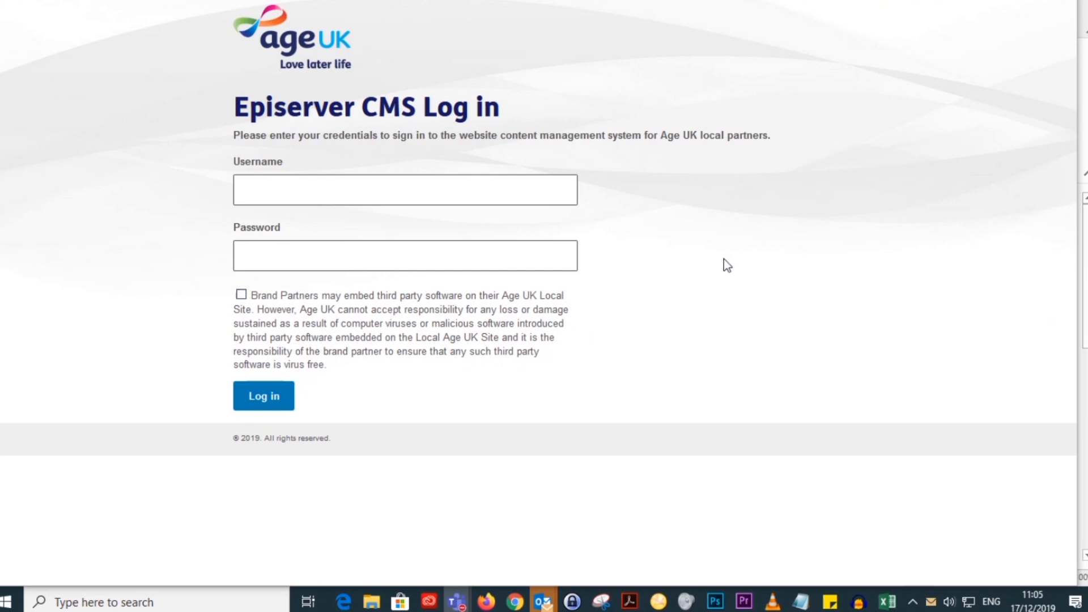
# Step: Accept the third-party software disclaimer, fill in the saved username and password, and log in to the CMS
pyautogui.click(242, 295)
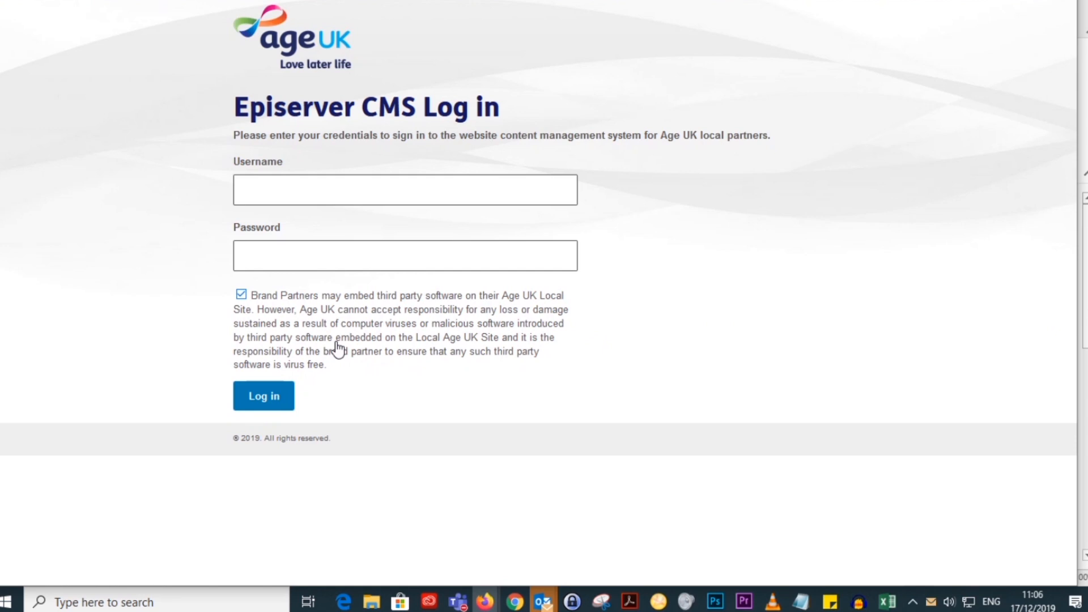
pyautogui.click(337, 187)
pyautogui.click(324, 224)
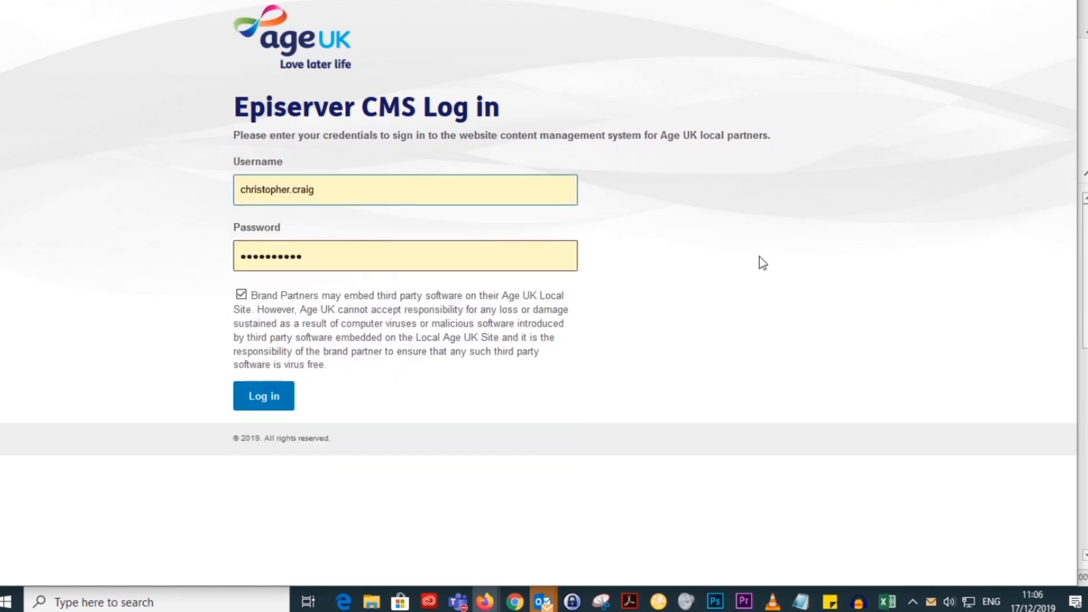
pyautogui.click(266, 404)
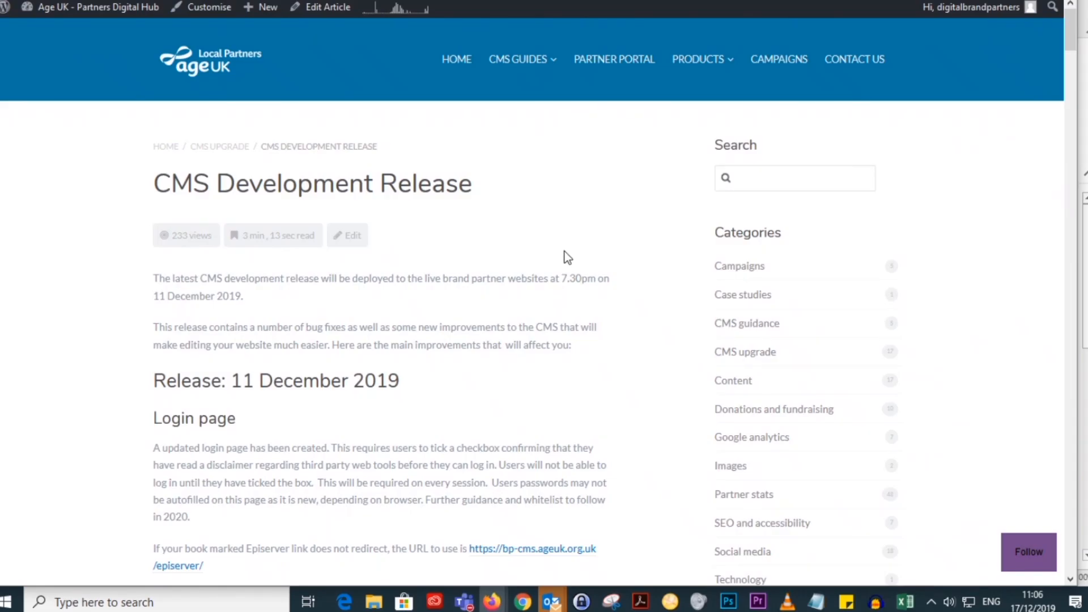
# Step: Open the Site Settings page under Test BP in the CMS page tree
pyautogui.scroll(-5, 566, 253)
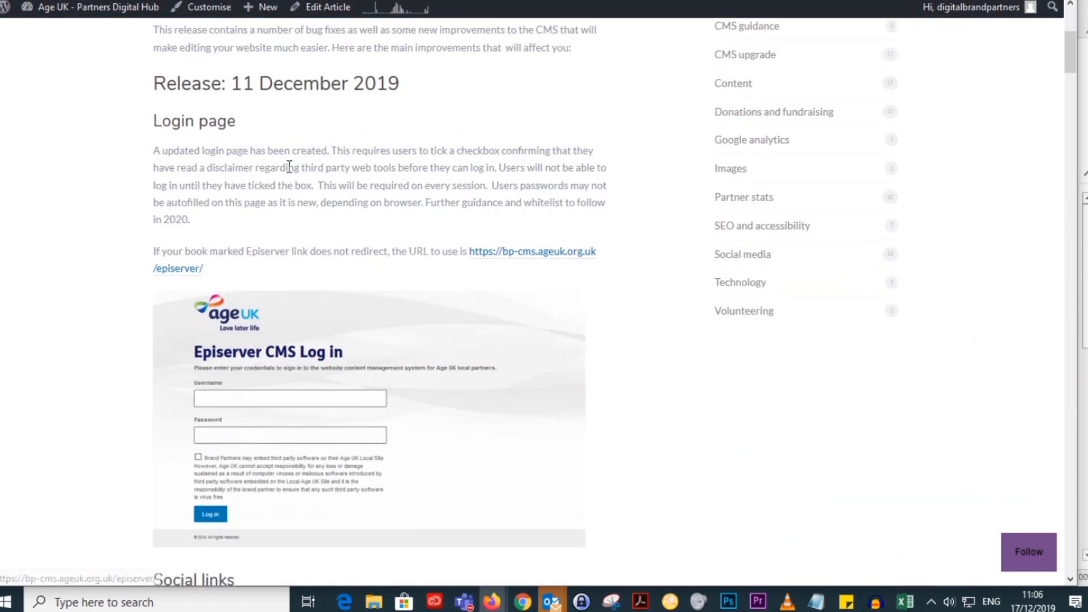
pyautogui.scroll(-8, 576, 267)
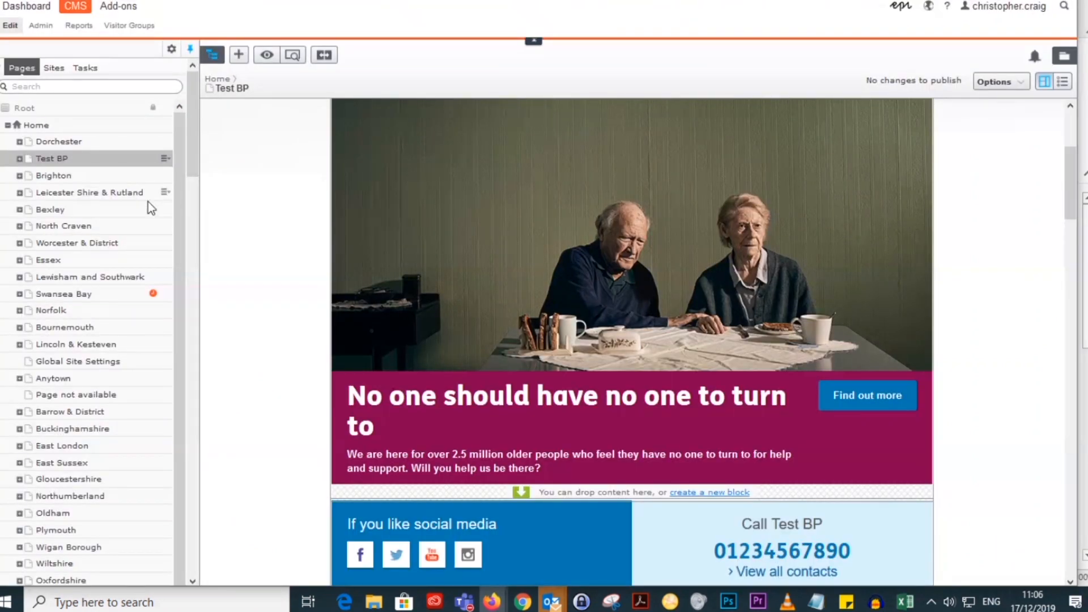
pyautogui.click(19, 158)
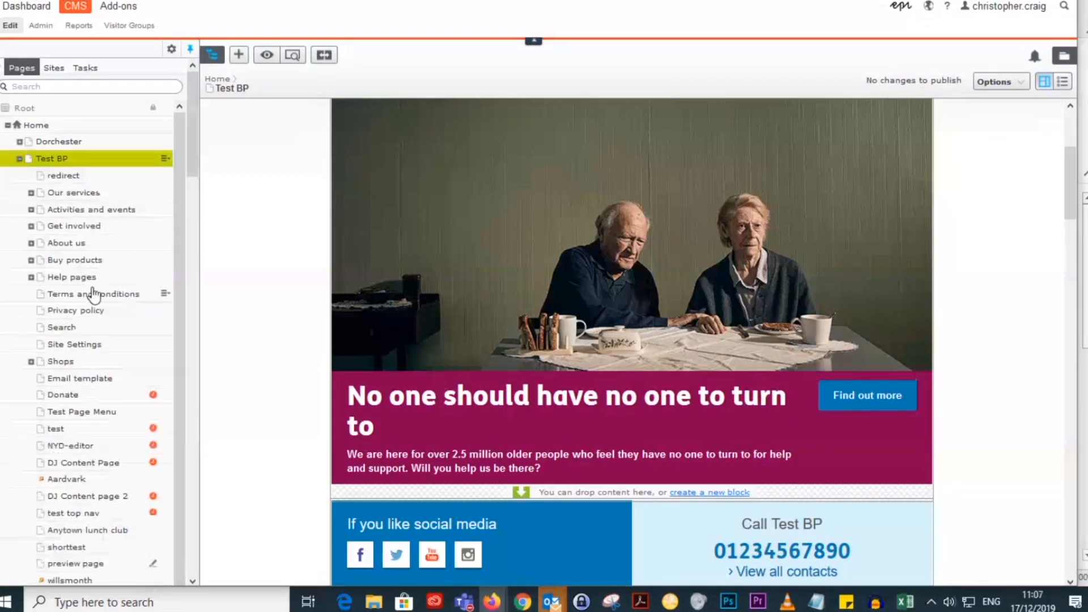
pyautogui.scroll(-2, 40, 359)
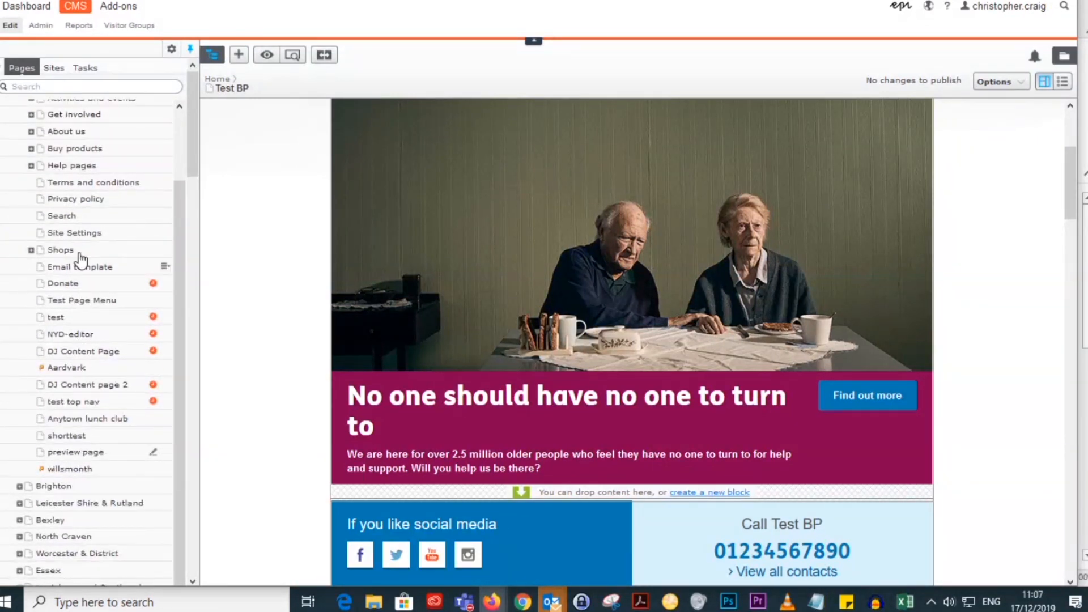
pyautogui.click(86, 235)
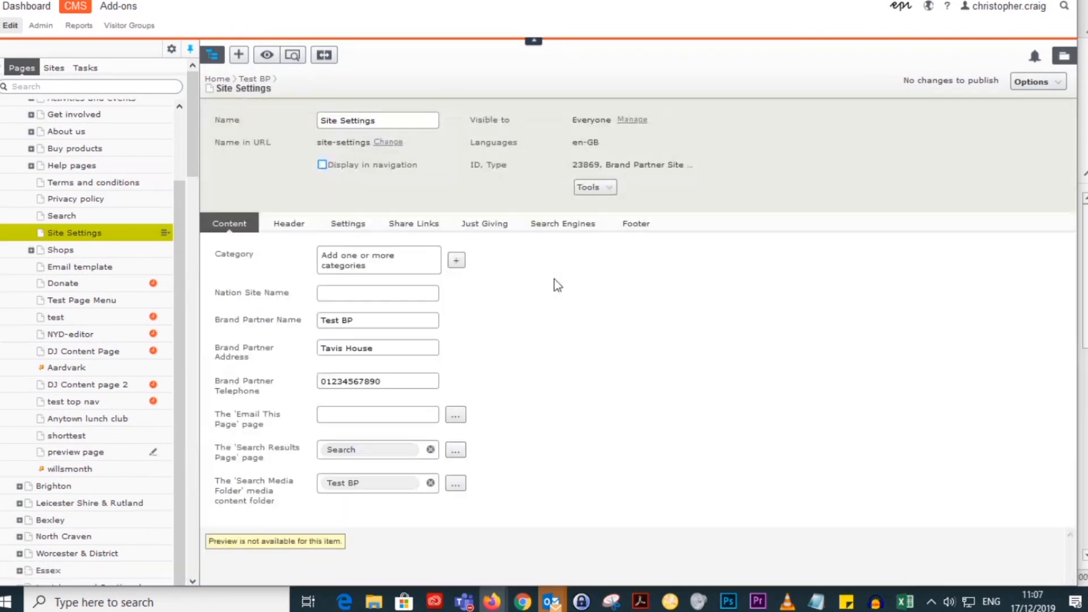
# Step: Enable Show LinkedIn in the site's share links and publish the change
pyautogui.click(420, 227)
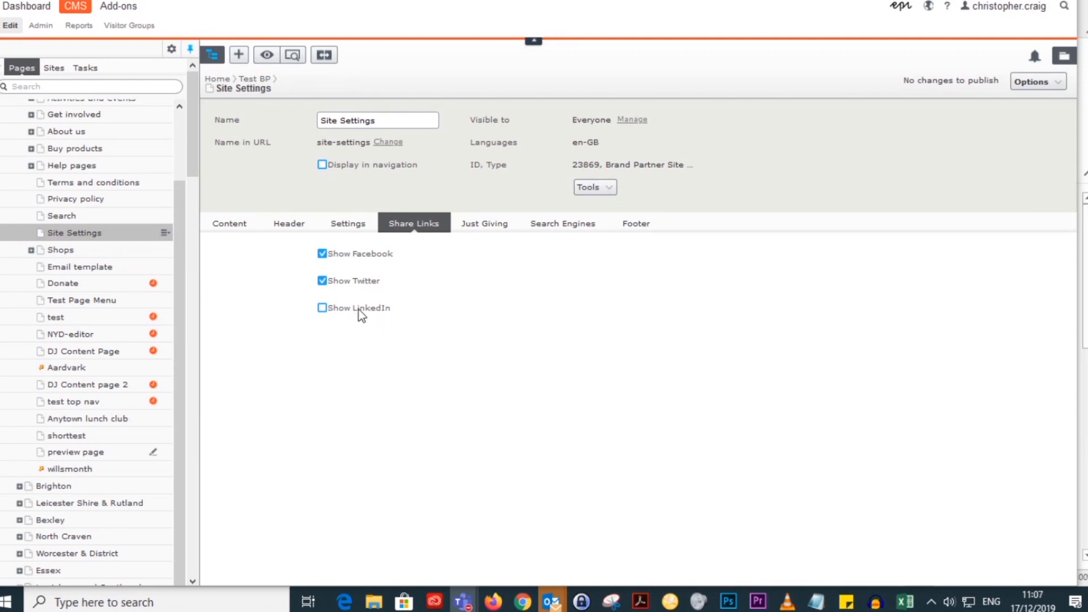
pyautogui.click(323, 308)
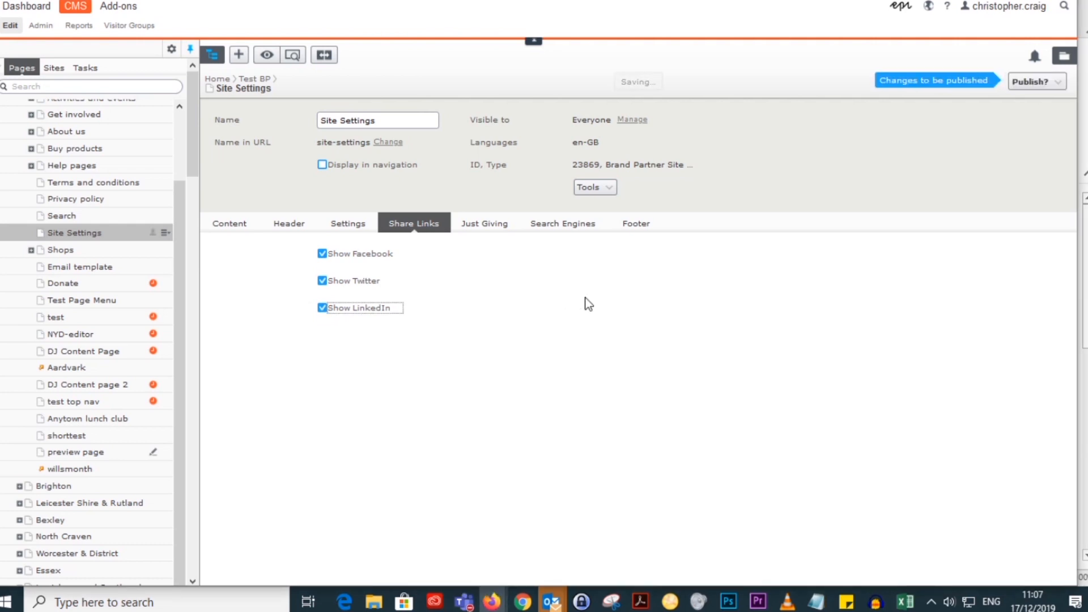
pyautogui.click(1030, 81)
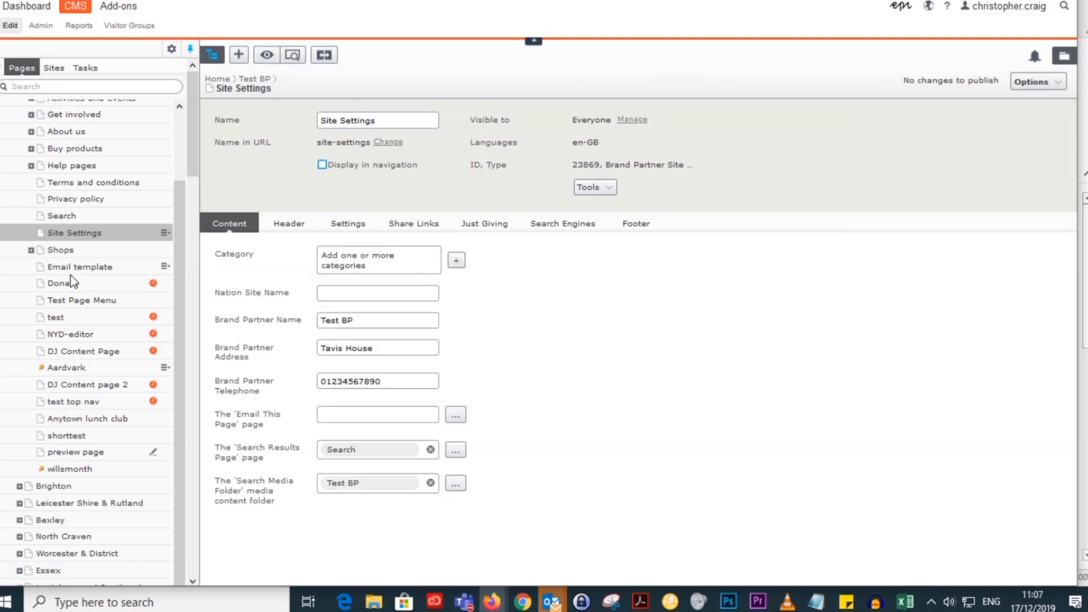
# Step: Open the 2019 news article "No one should have no one to turn to" under Test BP's About us, News, Articles
pyautogui.scroll(3, 28, 169)
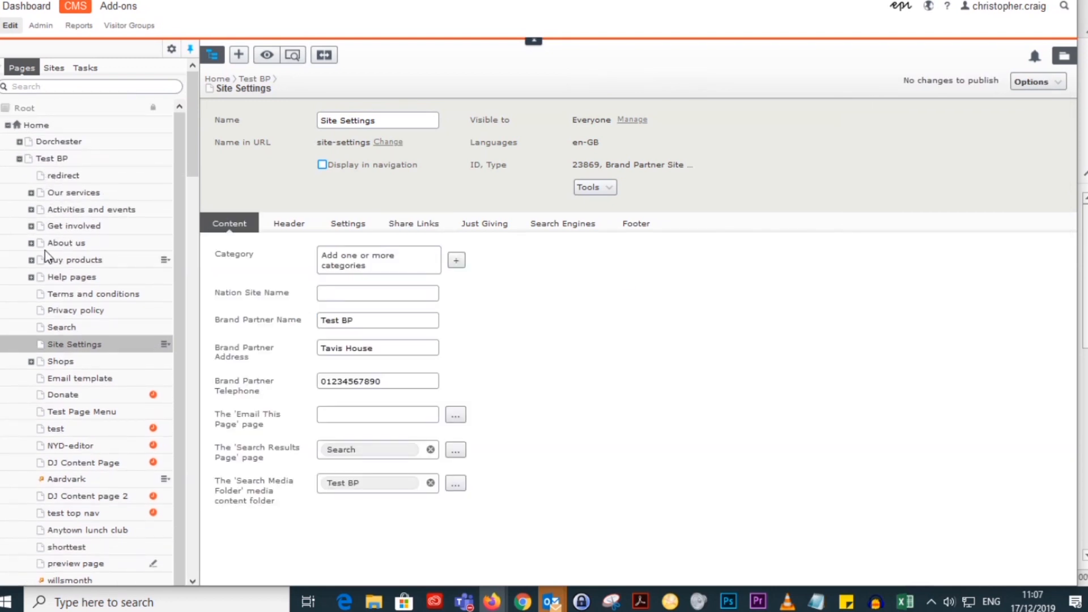
pyautogui.click(31, 243)
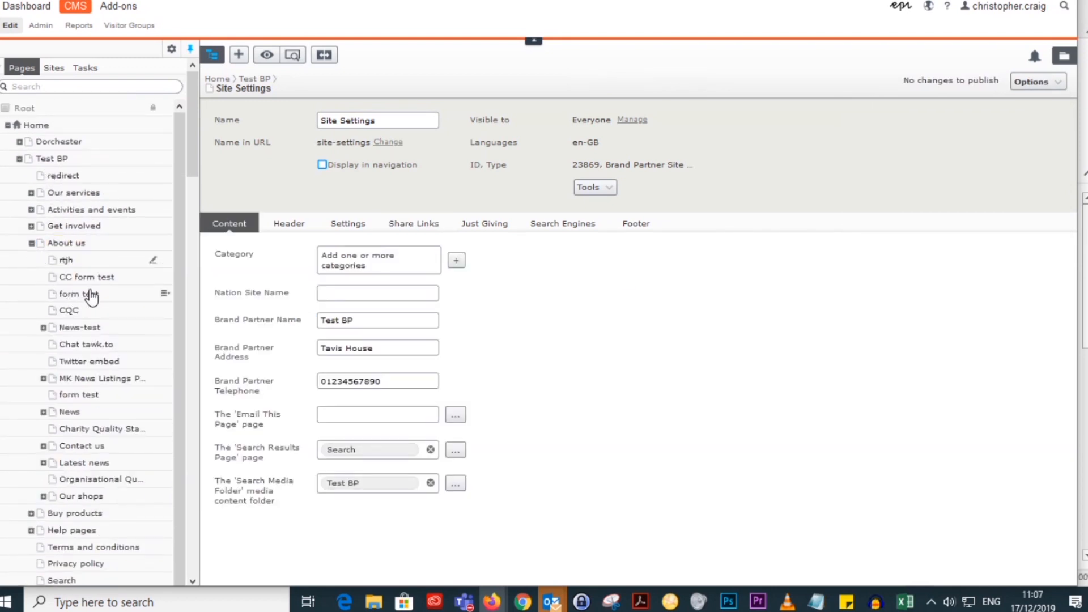
pyautogui.scroll(-2, 57, 317)
pyautogui.click(42, 356)
pyautogui.scroll(-2, 116, 322)
pyautogui.click(55, 353)
pyautogui.scroll(-3, 96, 352)
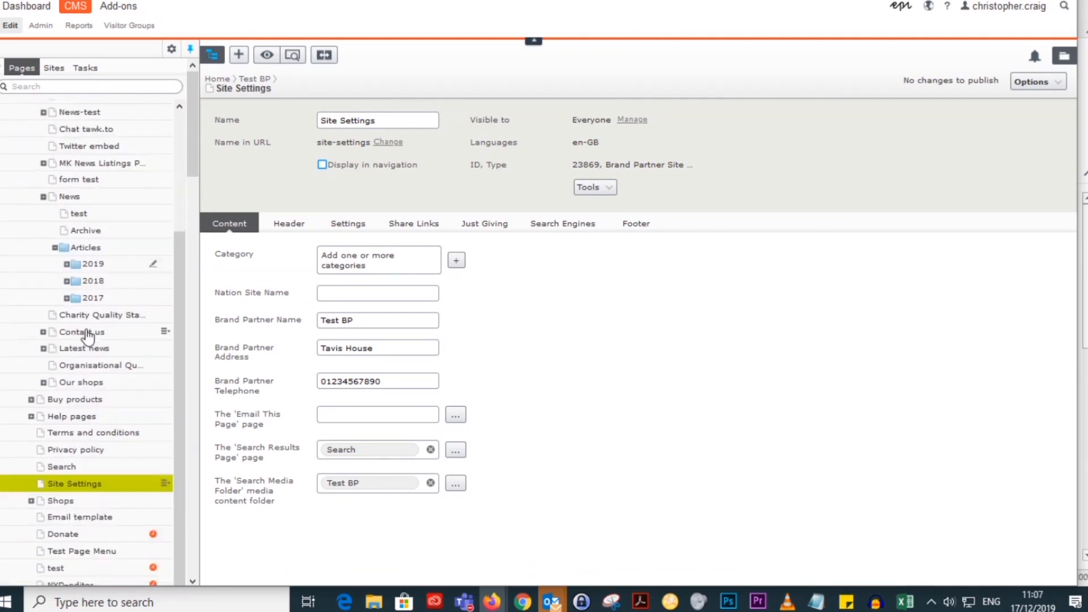
pyautogui.click(66, 257)
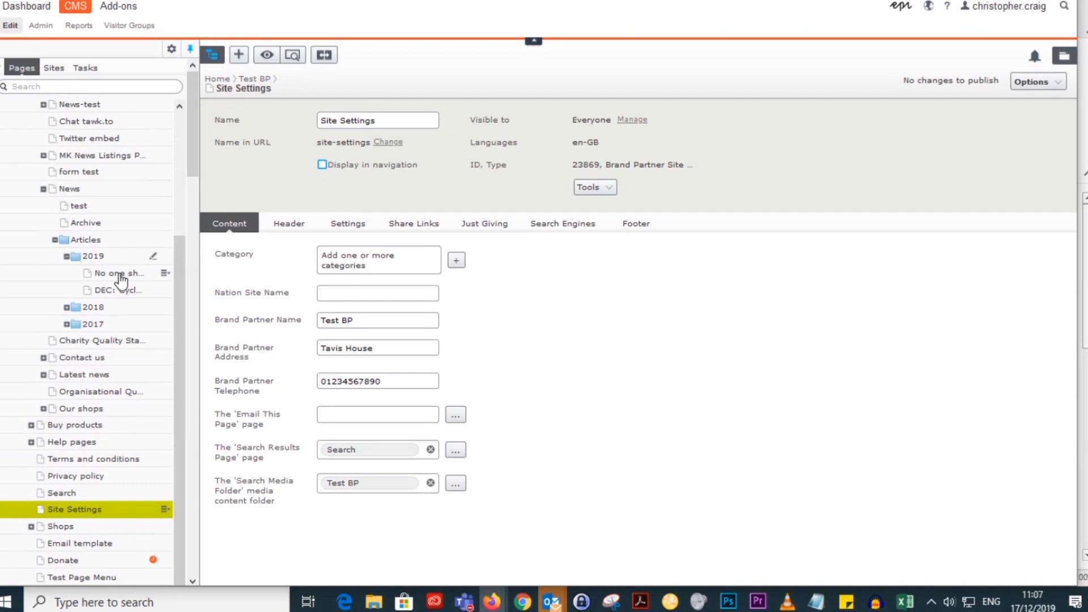
pyautogui.click(121, 273)
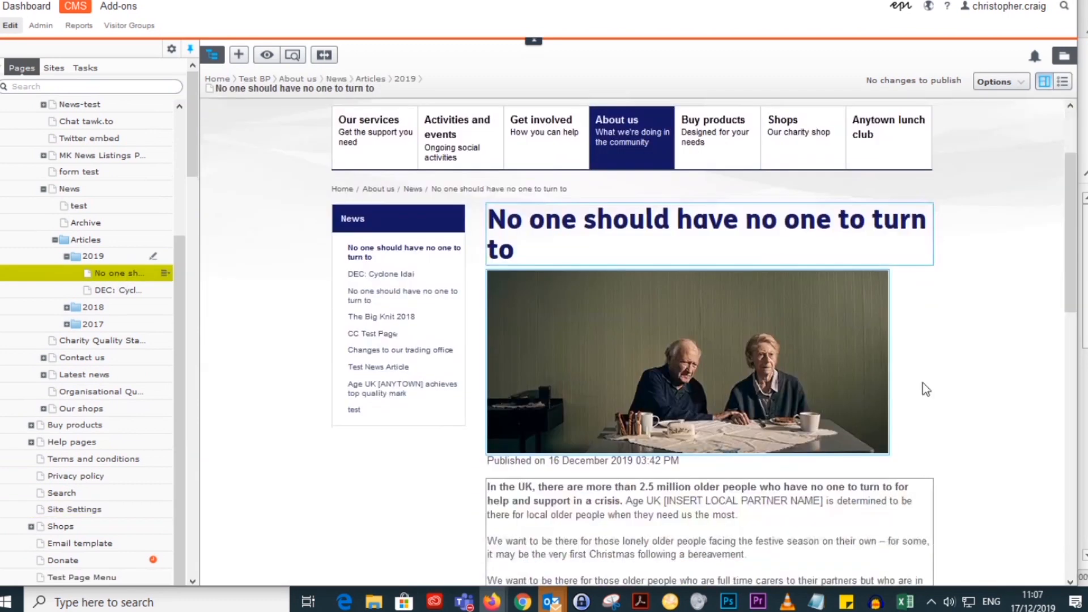
# Step: Examine the social share icons at the foot of the article and the Display Share Links option in its properties
pyautogui.scroll(-10, 923, 382)
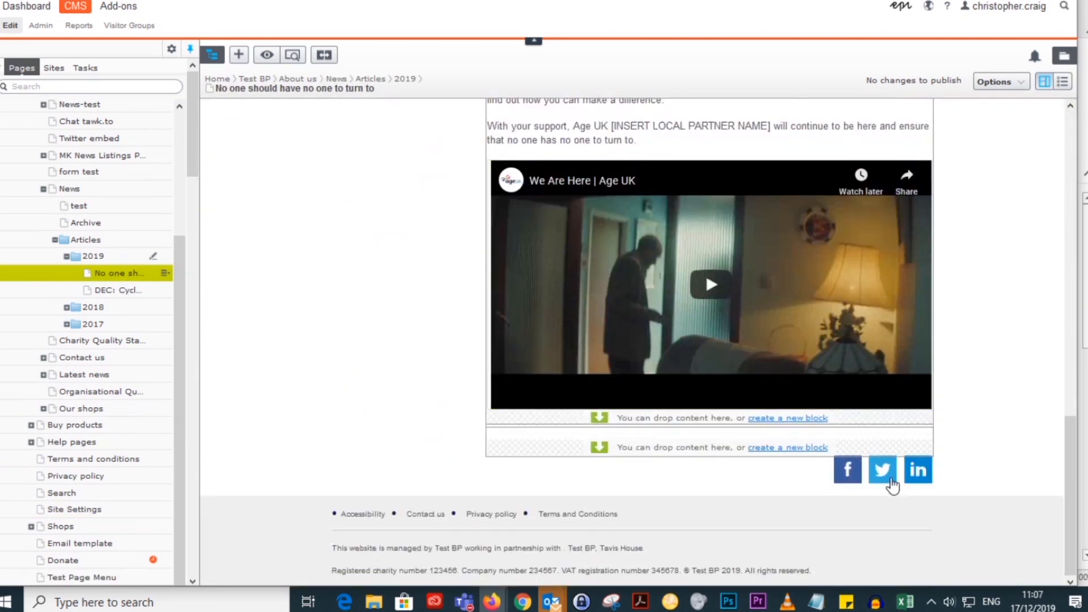
pyautogui.scroll(10, 977, 382)
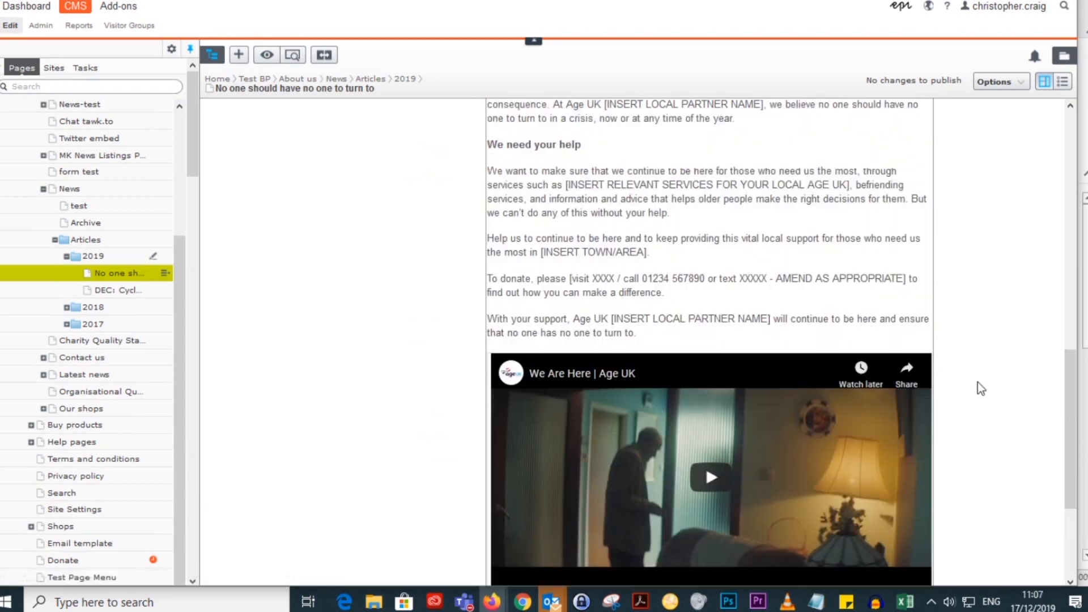
pyautogui.scroll(-3, 978, 382)
pyautogui.scroll(5, 977, 382)
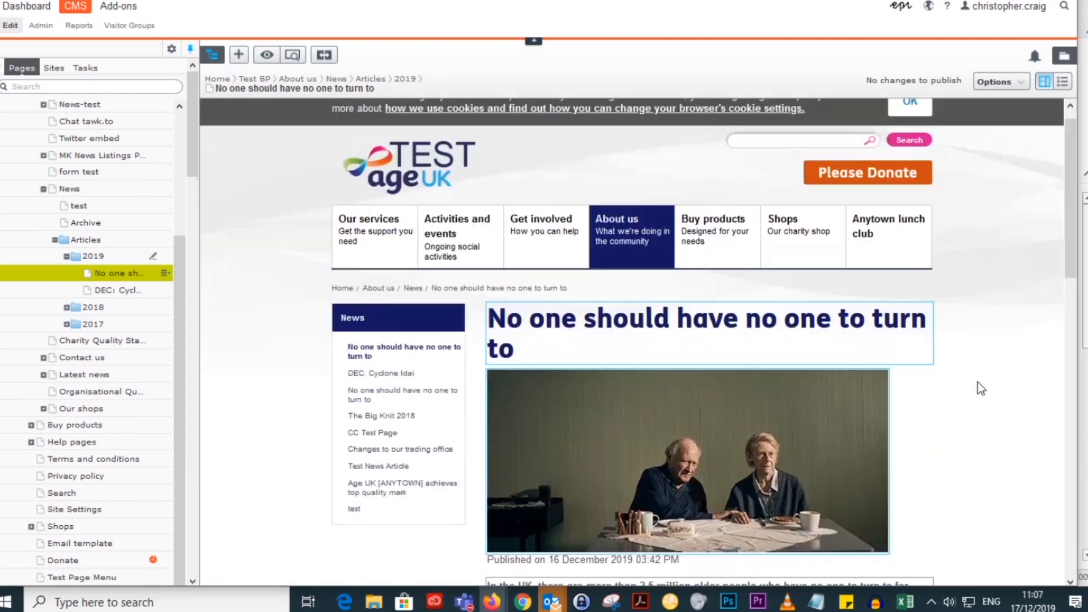
pyautogui.click(1064, 81)
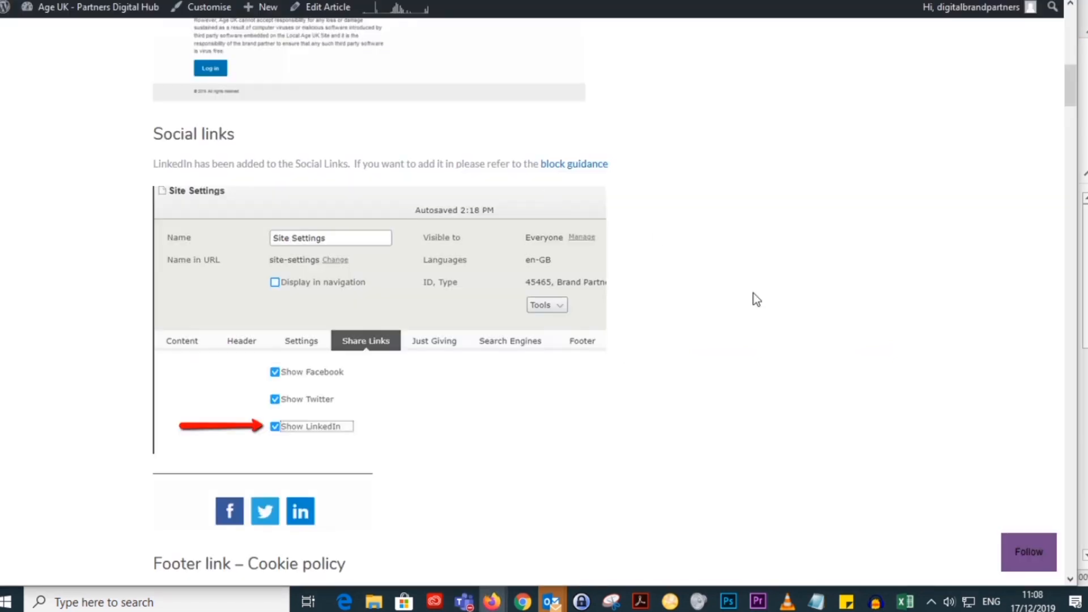
# Step: Review the Social links and "Footer link – Cookie policy" sections of the release notes on the Partners Digital Hub
pyautogui.scroll(-9, 828, 299)
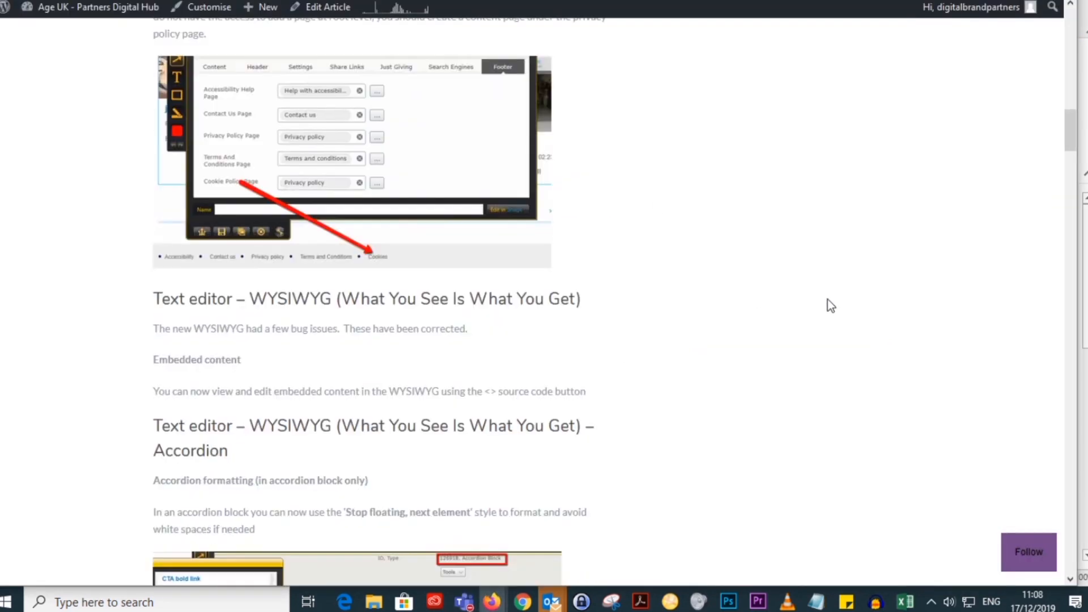
pyautogui.scroll(-4, 827, 299)
pyautogui.scroll(17, 827, 299)
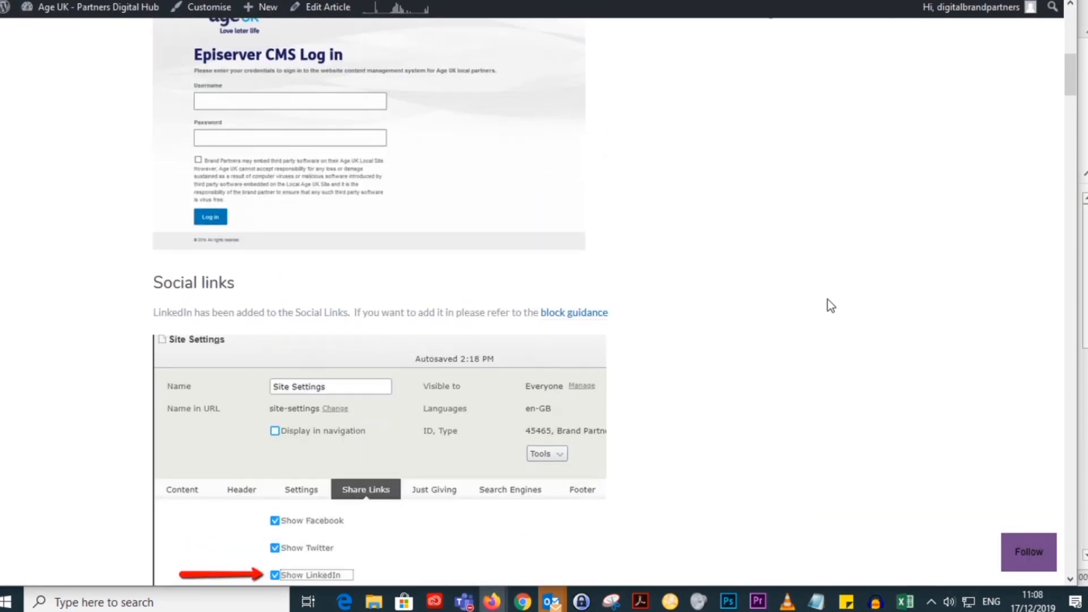
pyautogui.scroll(-4, 830, 305)
pyautogui.scroll(-6, 678, 274)
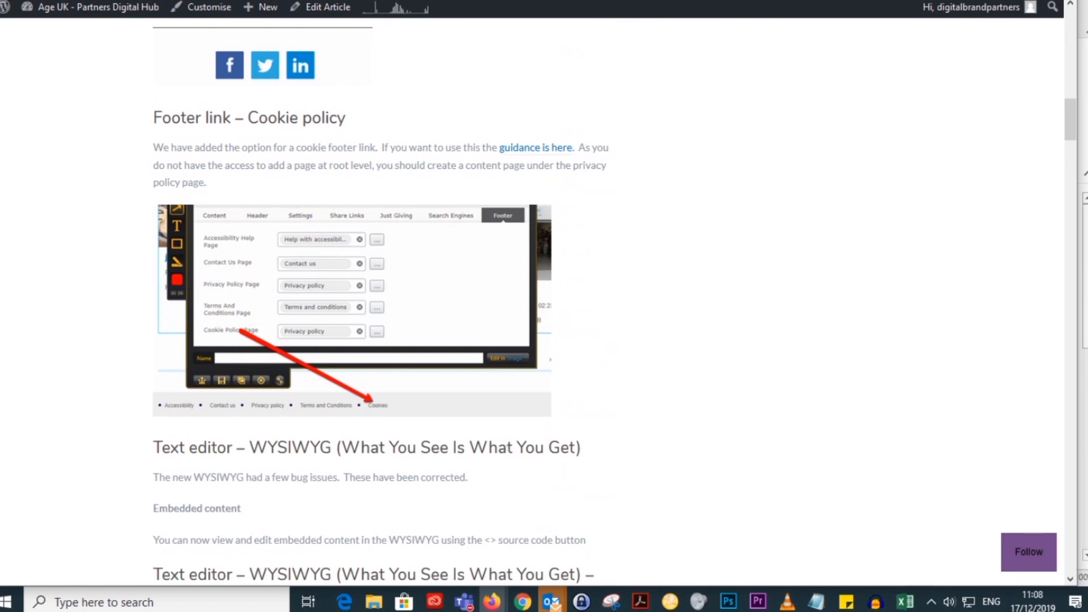
# Step: Return to the CMS and examine the Cookie Policy Page field in the footer settings of Test BP's Site Settings
pyautogui.click(238, 1)
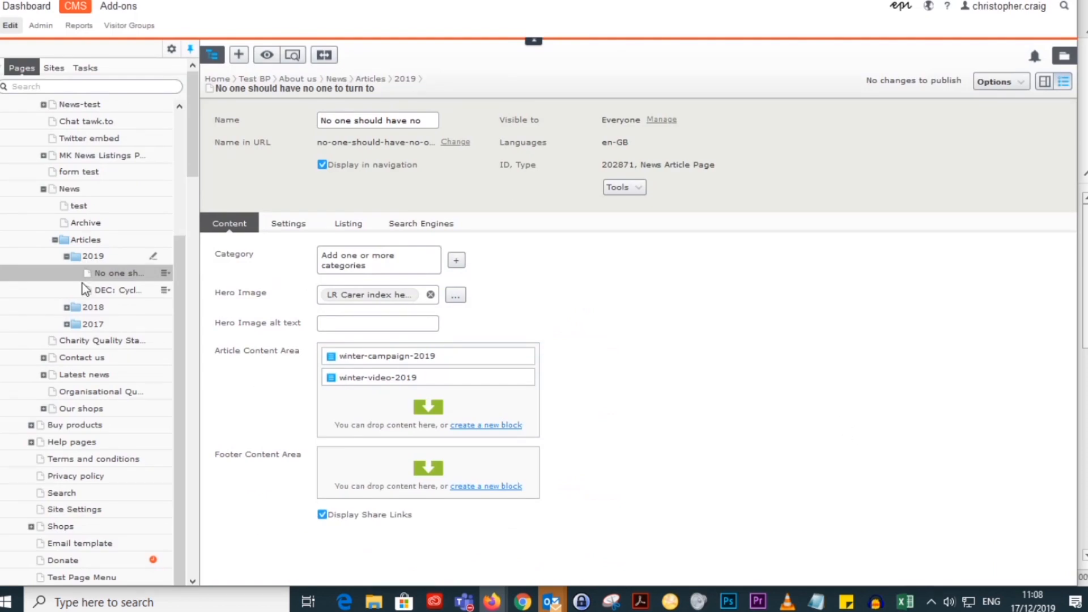
pyautogui.scroll(-5, 127, 317)
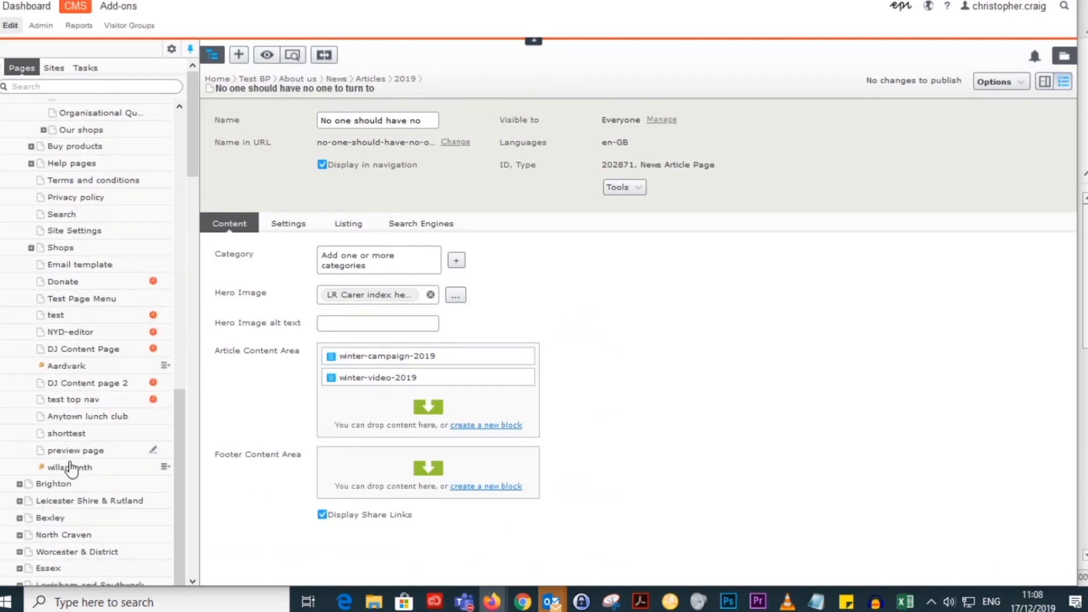
pyautogui.scroll(2, 80, 391)
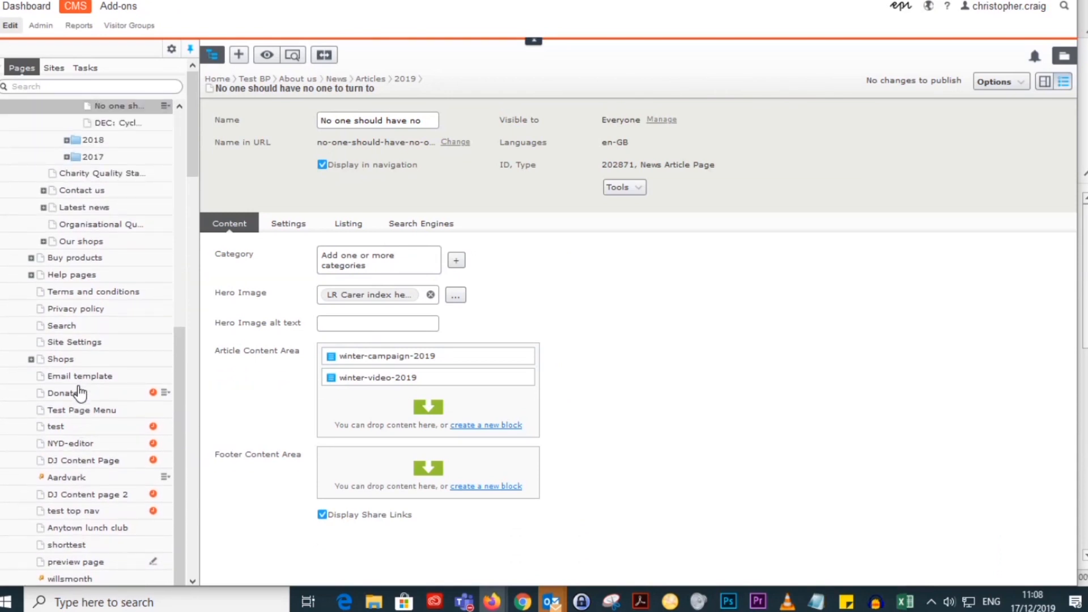
pyautogui.click(74, 342)
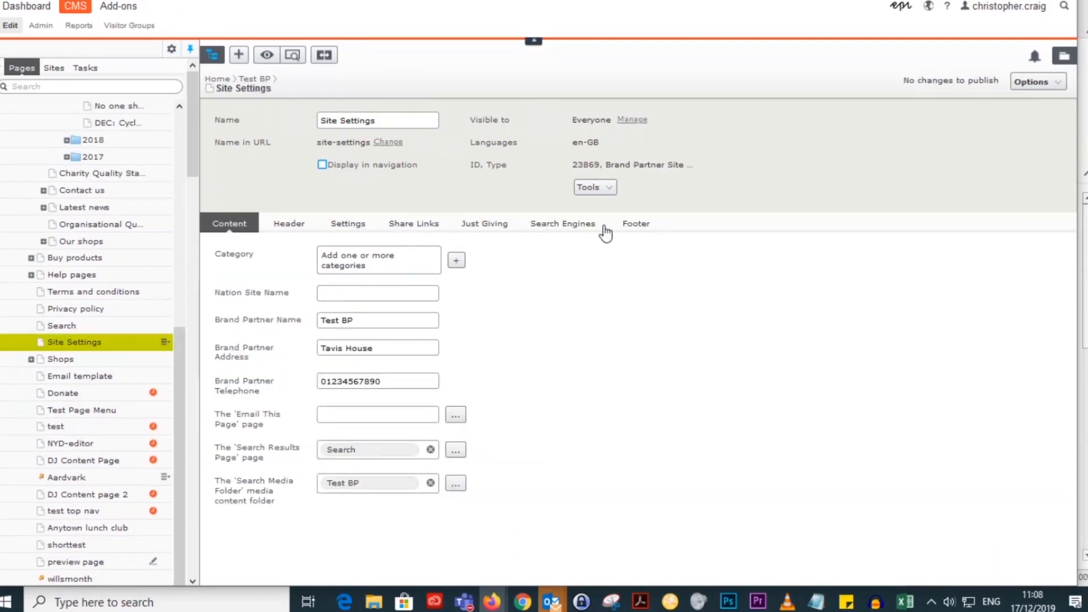
pyautogui.click(636, 223)
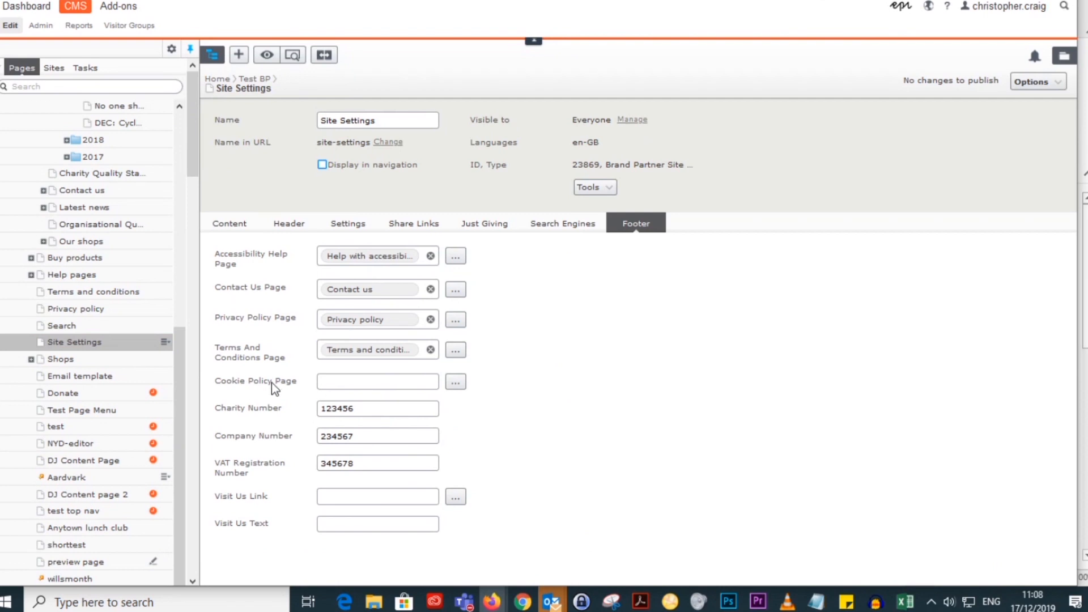
pyautogui.moveTo(272, 384)
# Step: Log out and log back in with the saved partner content account's username and password, accepting the disclaimer
pyautogui.click(1012, 8)
pyautogui.click(985, 53)
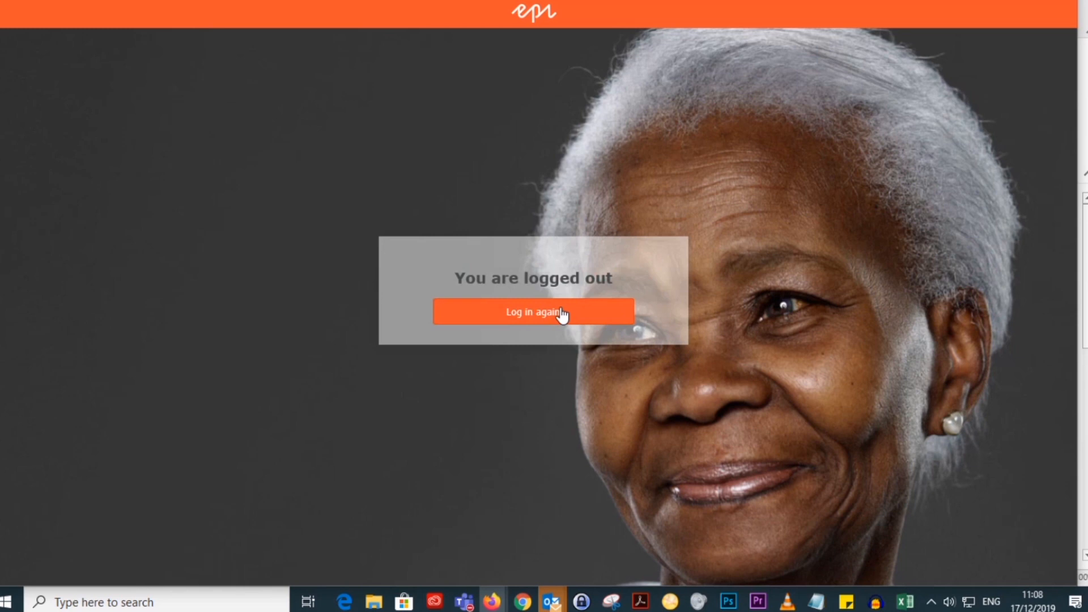
pyautogui.click(558, 313)
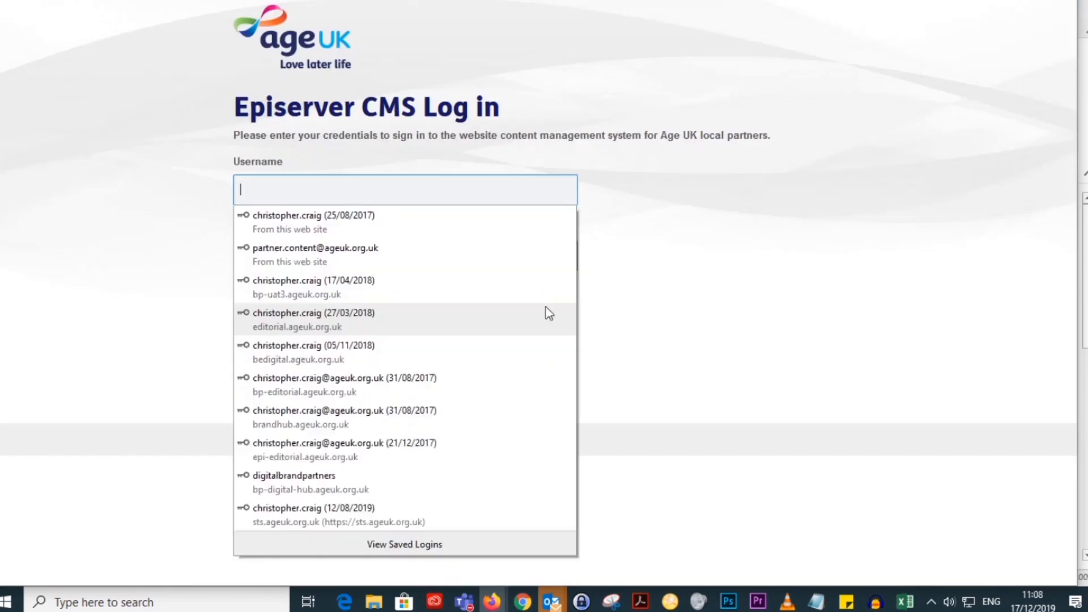
pyautogui.click(322, 267)
pyautogui.click(241, 294)
pyautogui.click(267, 402)
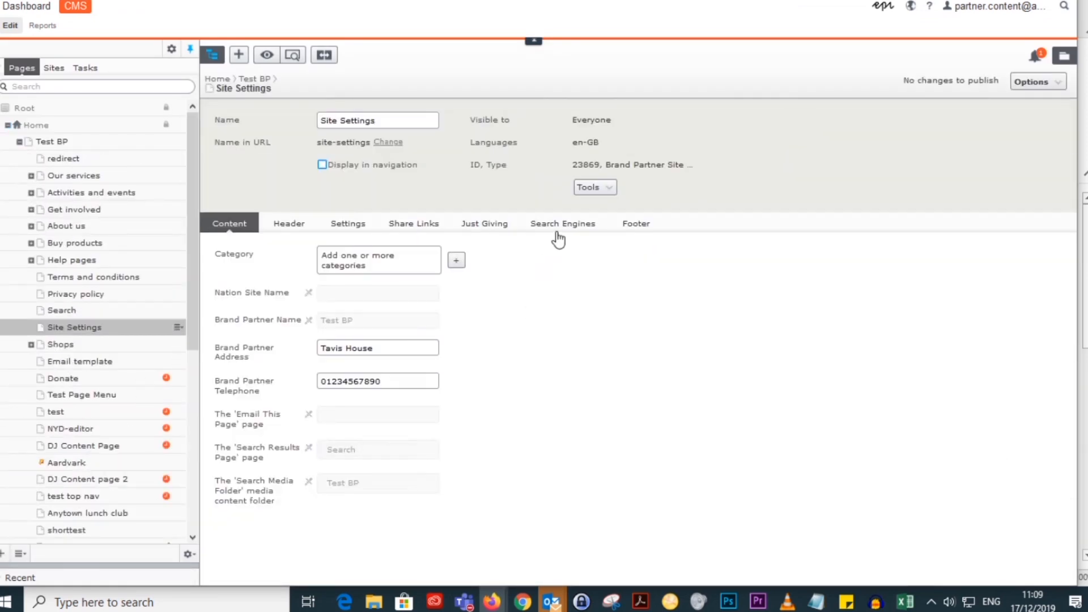
# Step: Check the Cookie Policy Page field in the footer settings and open Test BP's Privacy policy page
pyautogui.click(637, 226)
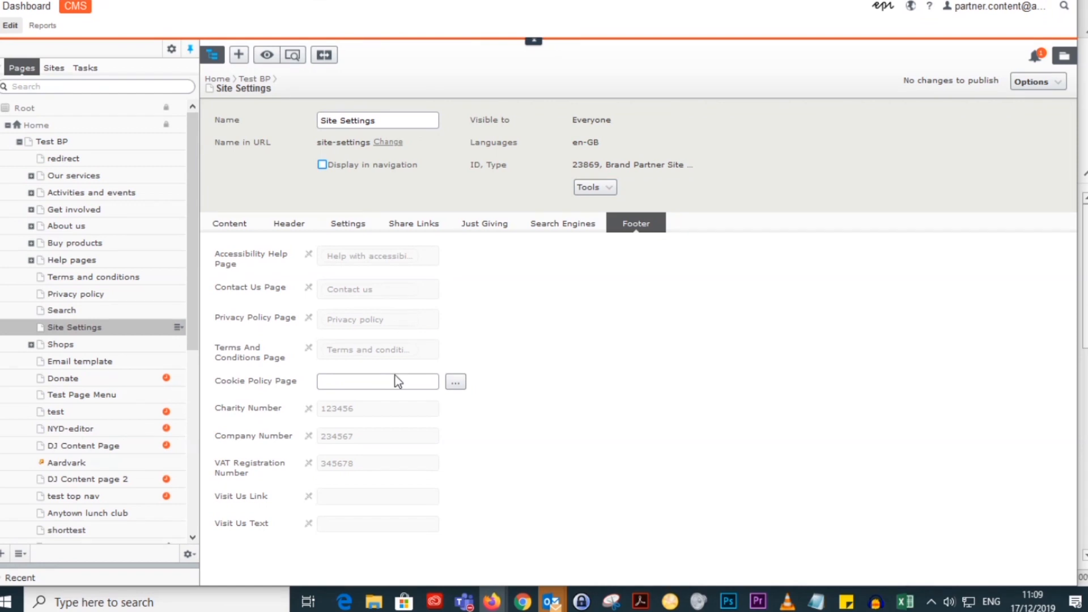
pyautogui.click(89, 294)
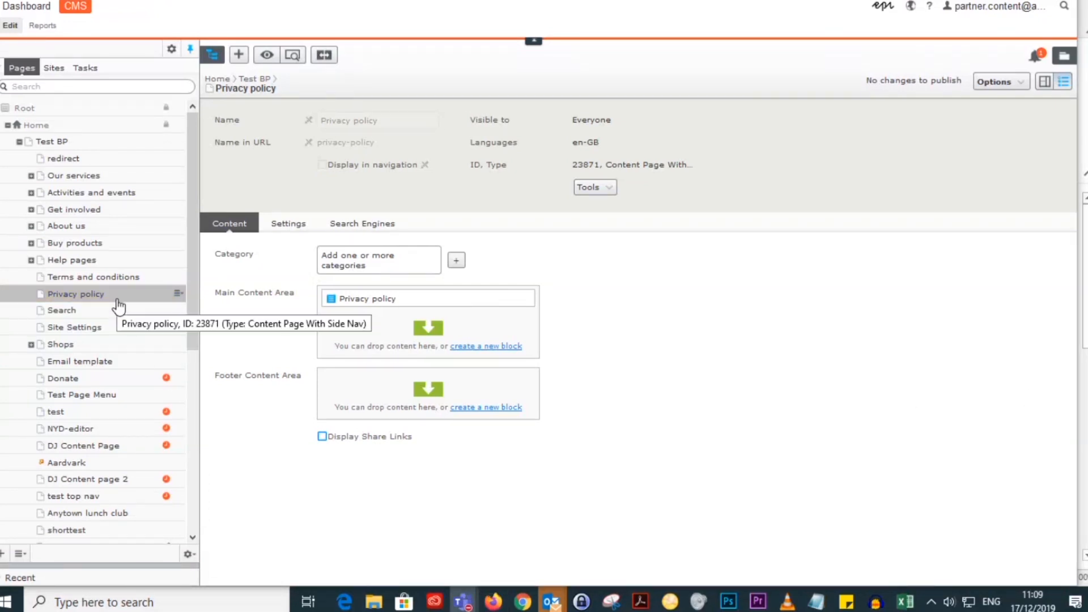
# Step: Create a page named "cookies" under Privacy policy, entering "cookies" as its page name and page description for Google
pyautogui.click(178, 294)
pyautogui.click(211, 316)
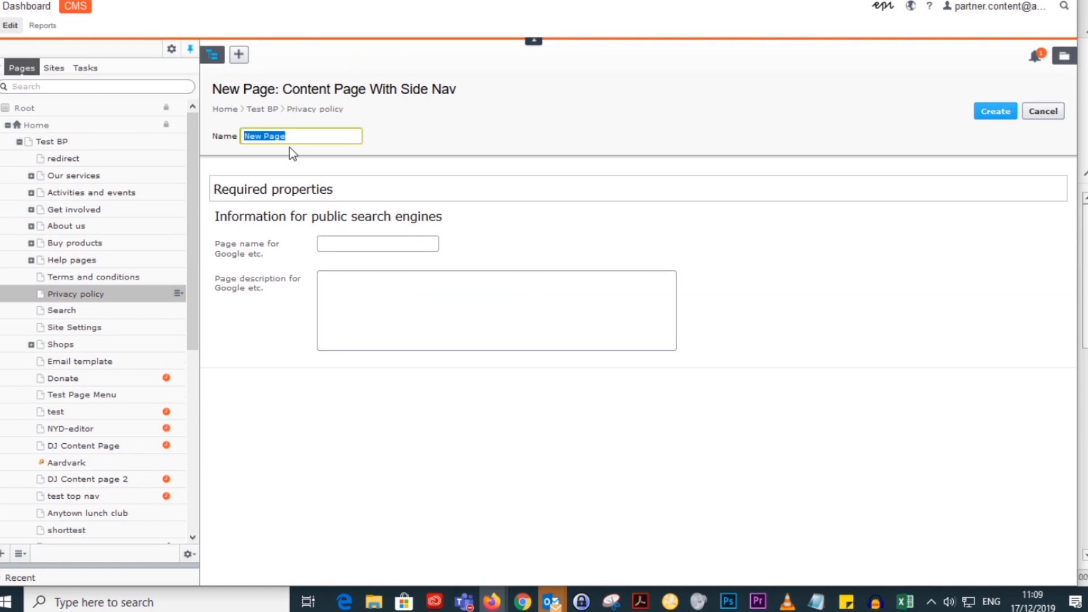
pyautogui.write('cookies')
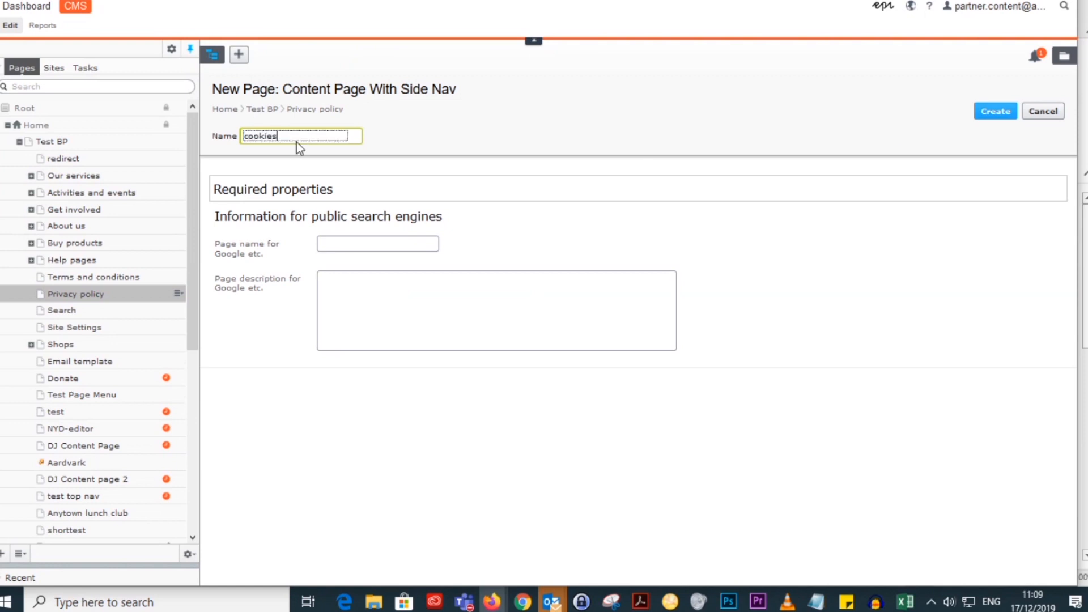
pyautogui.moveTo(311, 136); pyautogui.dragTo(190, 136)
pyautogui.hotkey('ctrl', 'c')
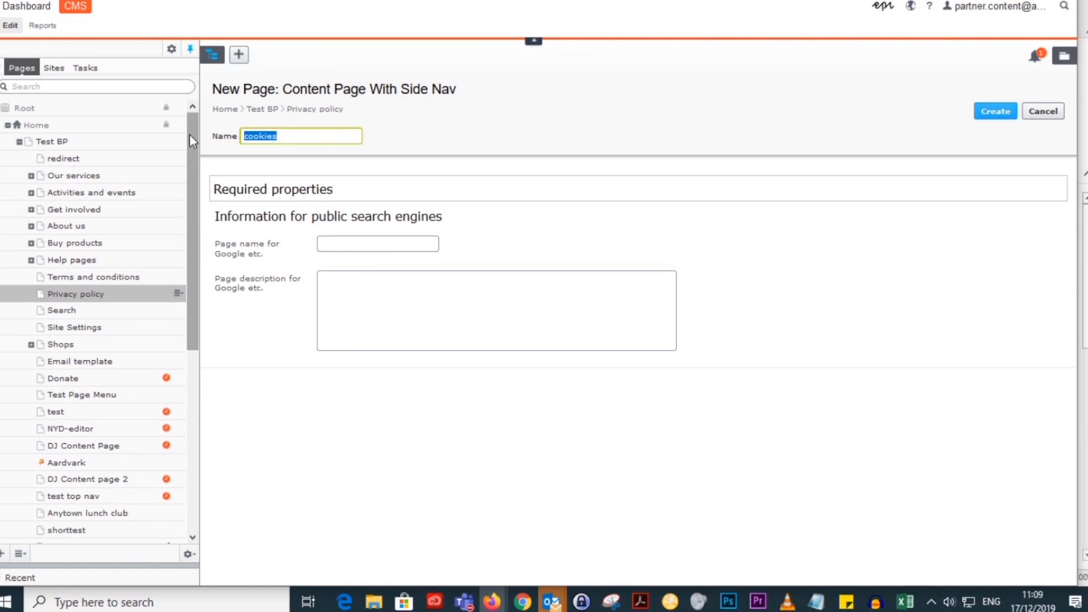
pyautogui.click(382, 243)
pyautogui.hotkey('ctrl', 'v')
pyautogui.click(408, 301)
pyautogui.hotkey('ctrl', 'v')
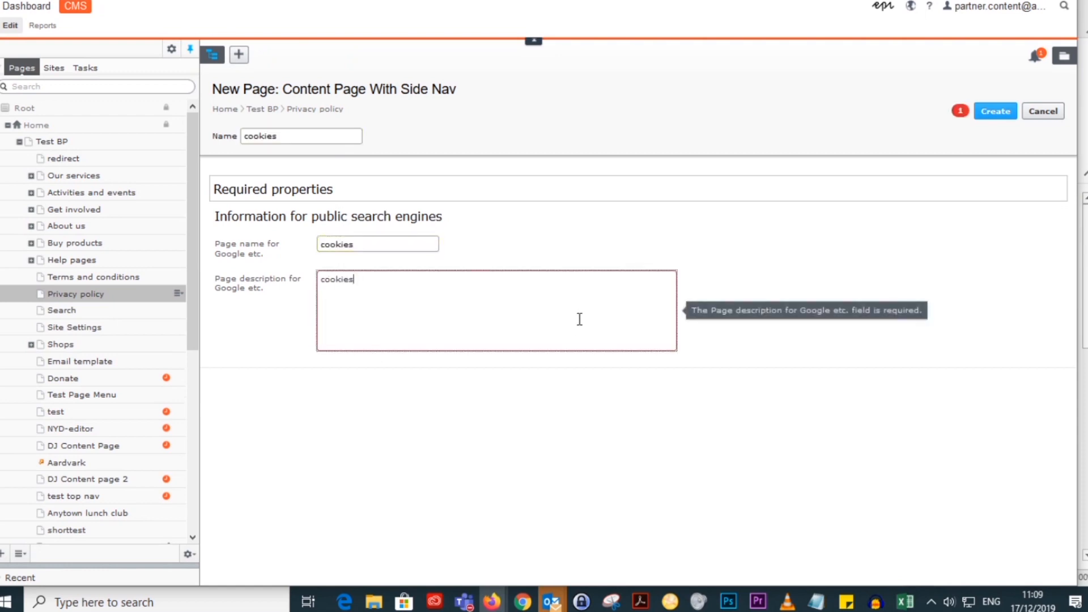
pyautogui.click(979, 117)
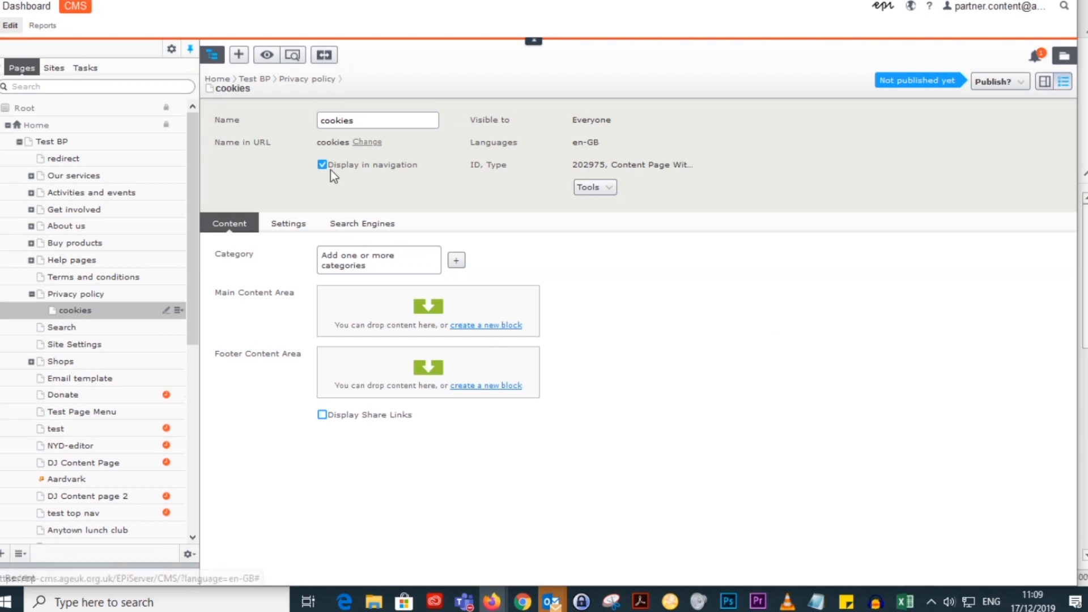
# Step: Create a Text Block named "Cookies" in the page's Main Content Area, filled with the repeated text "Cookies, "
pyautogui.click(492, 326)
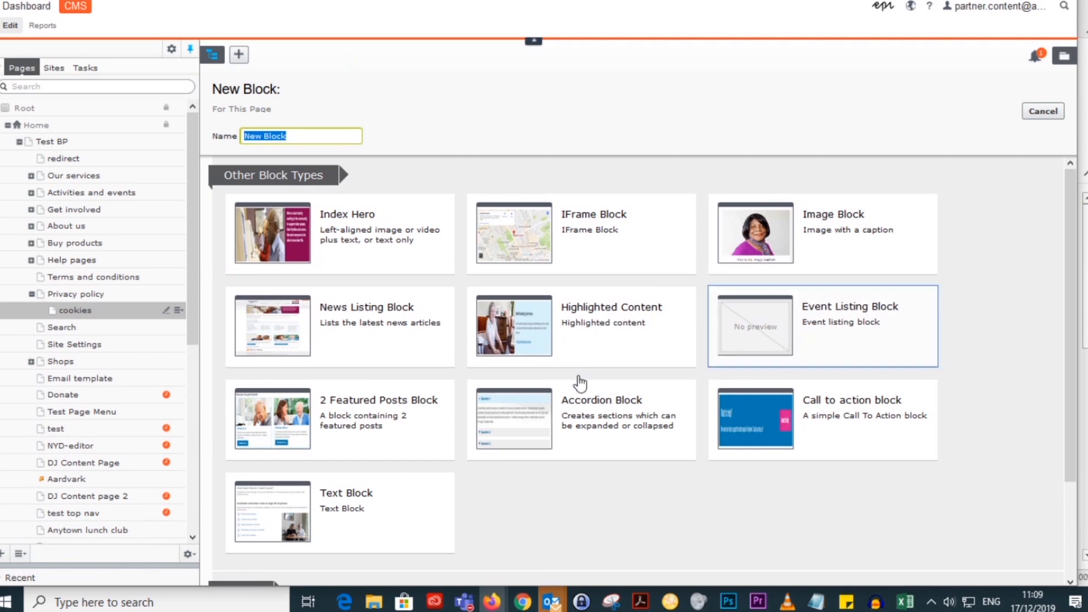
pyautogui.click(280, 535)
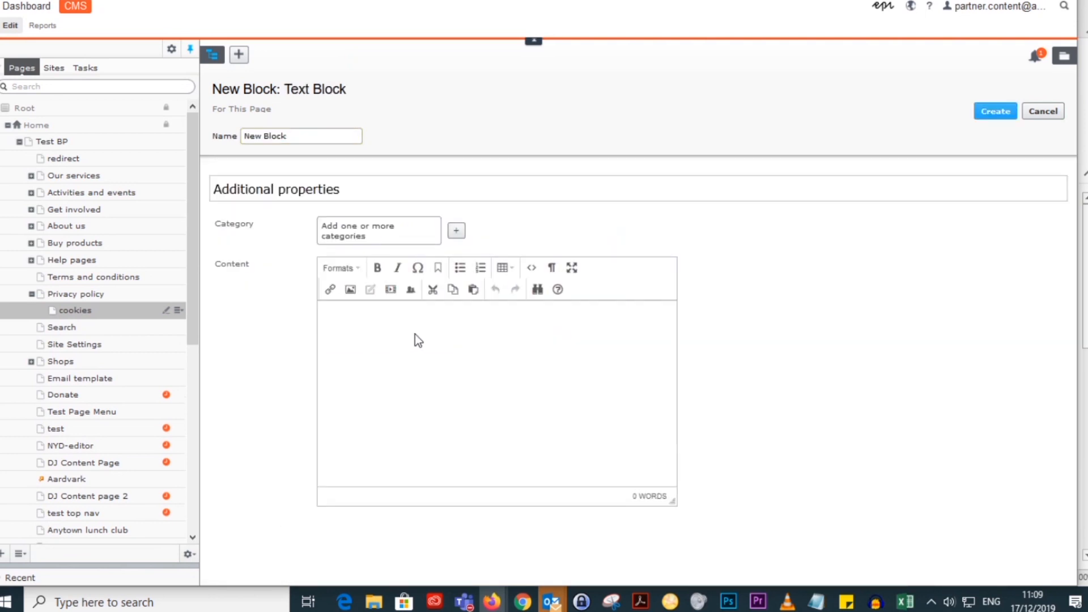
pyautogui.write('C')
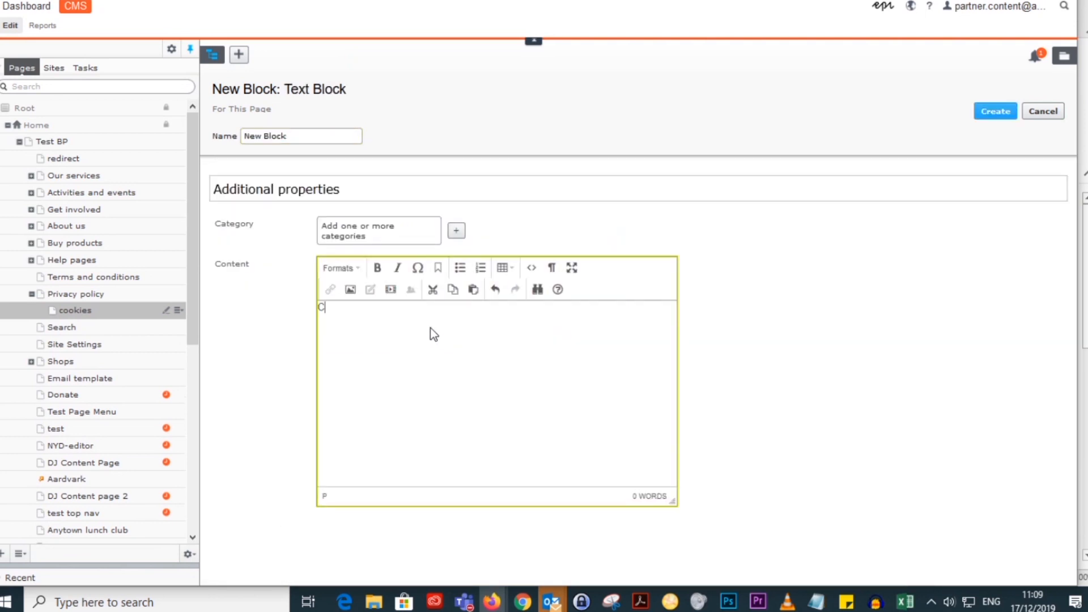
pyautogui.write('ookies,')
pyautogui.hotkey('ctrl', 'v')
pyautogui.hotkey('ctrl', 'v')
pyautogui.hotkey('ctrl', 'v')
pyautogui.hotkey('ctrl', 'v')
pyautogui.hotkey('ctrl', 'v')
pyautogui.hotkey('ctrl', 'v')
pyautogui.hotkey('ctrl', 'v')
pyautogui.hotkey('ctrl', 'v')
pyautogui.hotkey('ctrl', 'v')
pyautogui.hotkey('ctrl', 'v')
pyautogui.hotkey('ctrl', 'v')
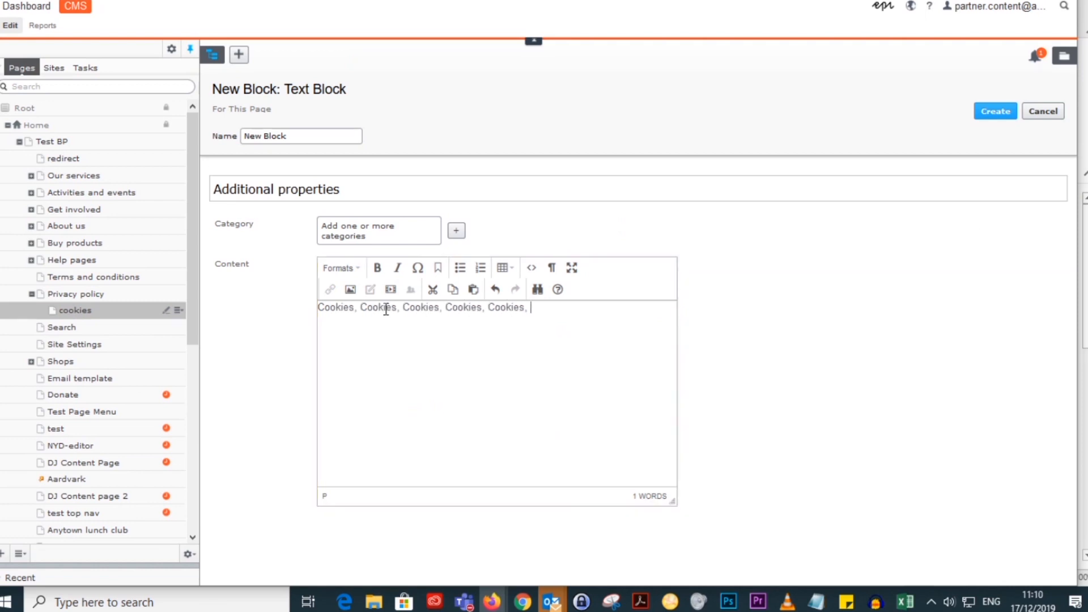
pyautogui.hotkey('ctrl', 'v')
pyautogui.hotkey('ctrl', 'v')
pyautogui.hotkey('ctrl', 'v')
pyautogui.hotkey('ctrl', 'v')
pyautogui.hotkey('ctrl', 'v')
pyautogui.hotkey('ctrl', 'v')
pyautogui.hotkey('ctrl', 'v')
pyautogui.hotkey('ctrl', 'v')
pyautogui.hotkey('ctrl', 'v')
pyautogui.hotkey('ctrl', 'v')
pyautogui.hotkey('ctrl', 'v')
pyautogui.hotkey('ctrl', 'v')
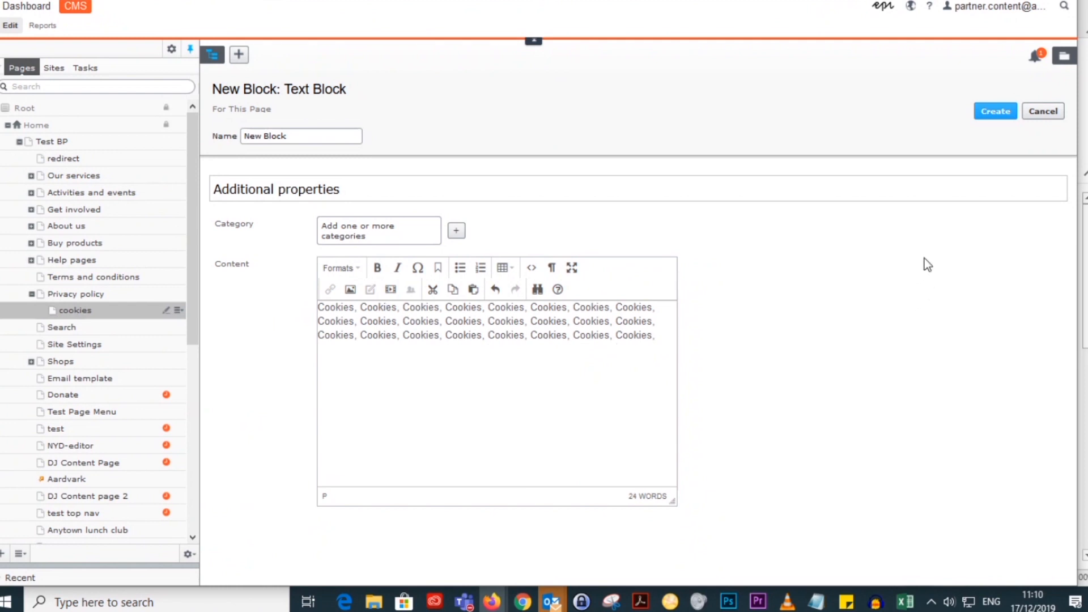
pyautogui.moveTo(320, 136); pyautogui.dragTo(190, 137)
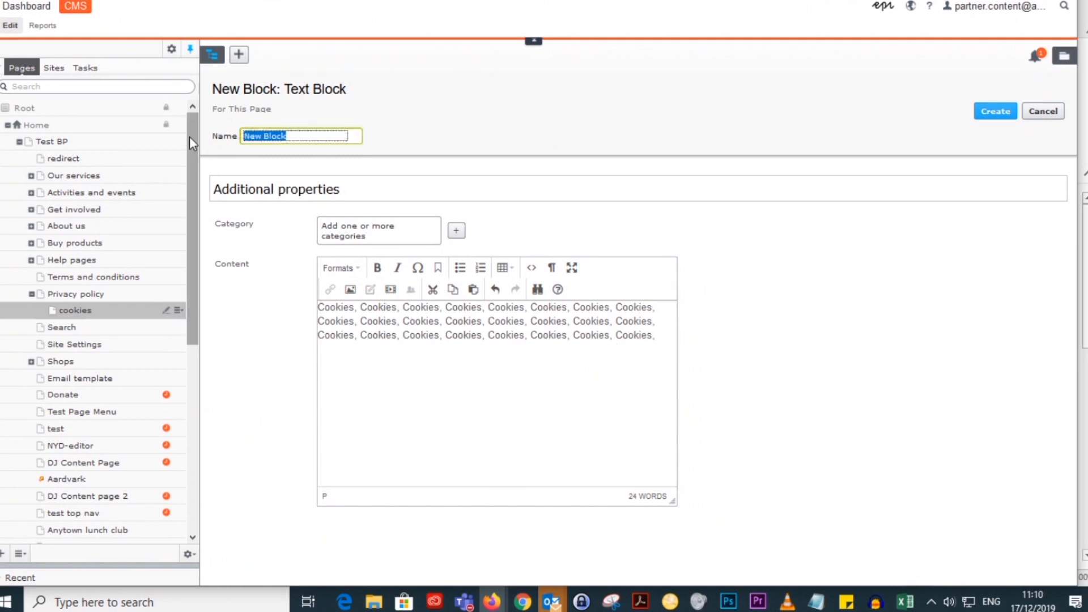
pyautogui.write('Cookies,')
pyautogui.click(989, 116)
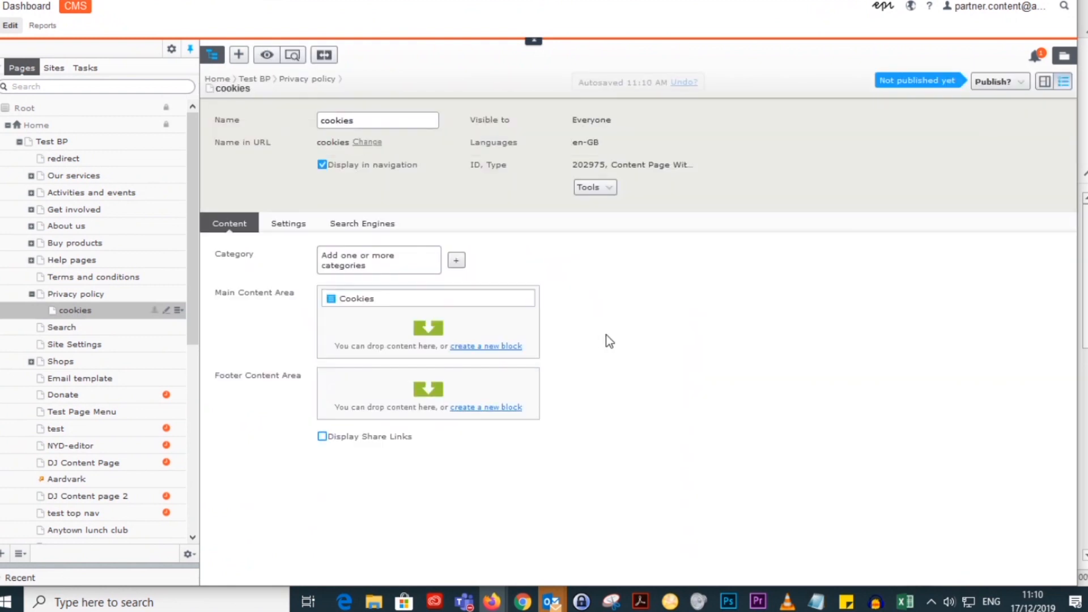
# Step: Publish the cookies page and display it in on-page editing view
pyautogui.click(999, 82)
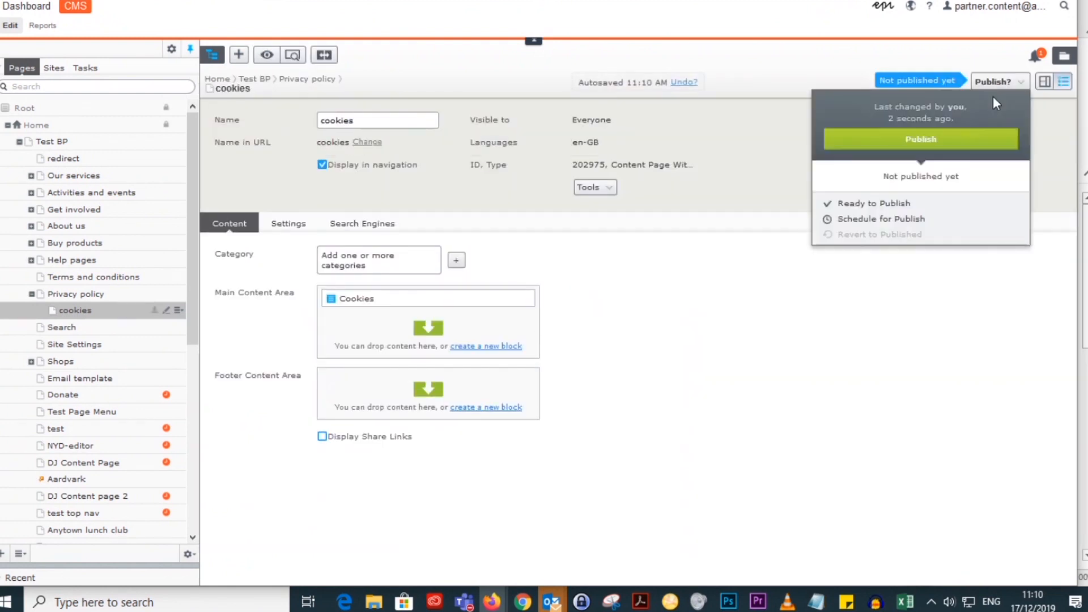
pyautogui.click(972, 139)
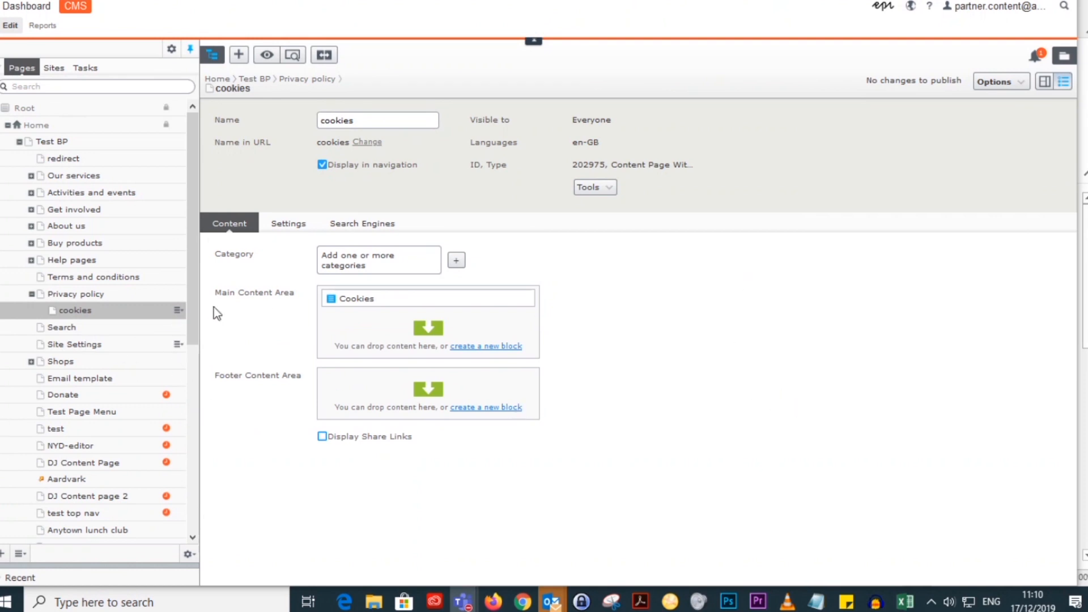
pyautogui.click(1045, 81)
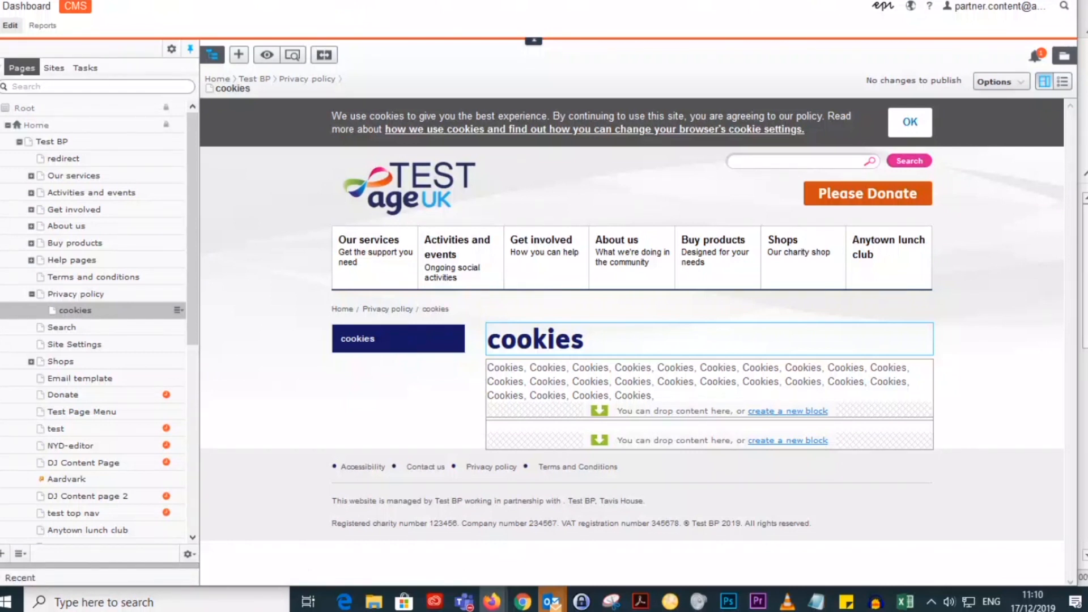
# Step: Set the footer's Cookie Policy Page in Test BP's Site Settings to the cookies page under Privacy policy and publish the changes
pyautogui.click(88, 344)
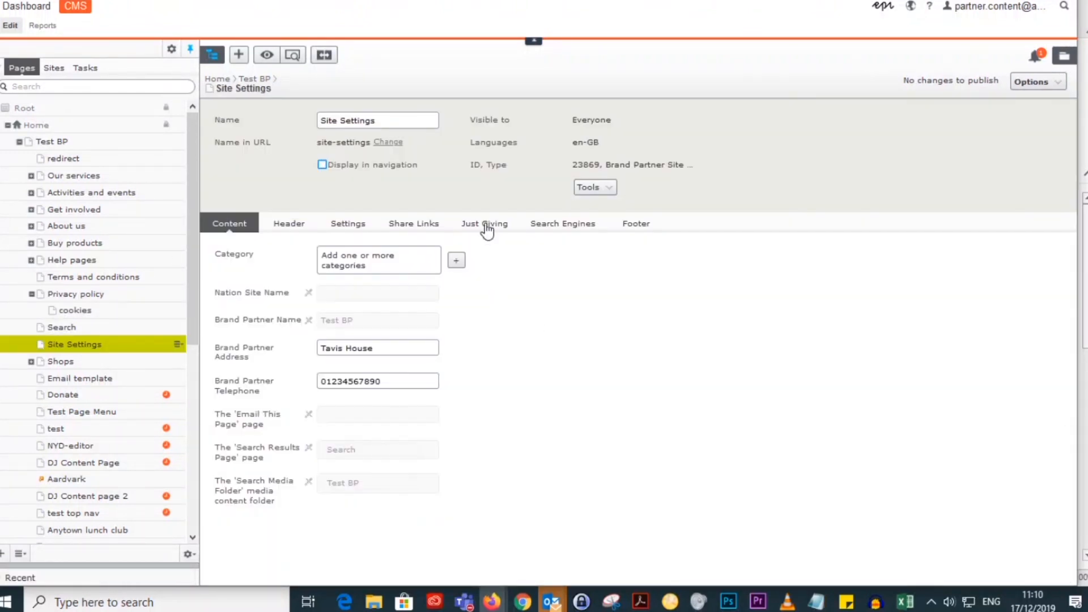
pyautogui.click(643, 229)
pyautogui.click(417, 384)
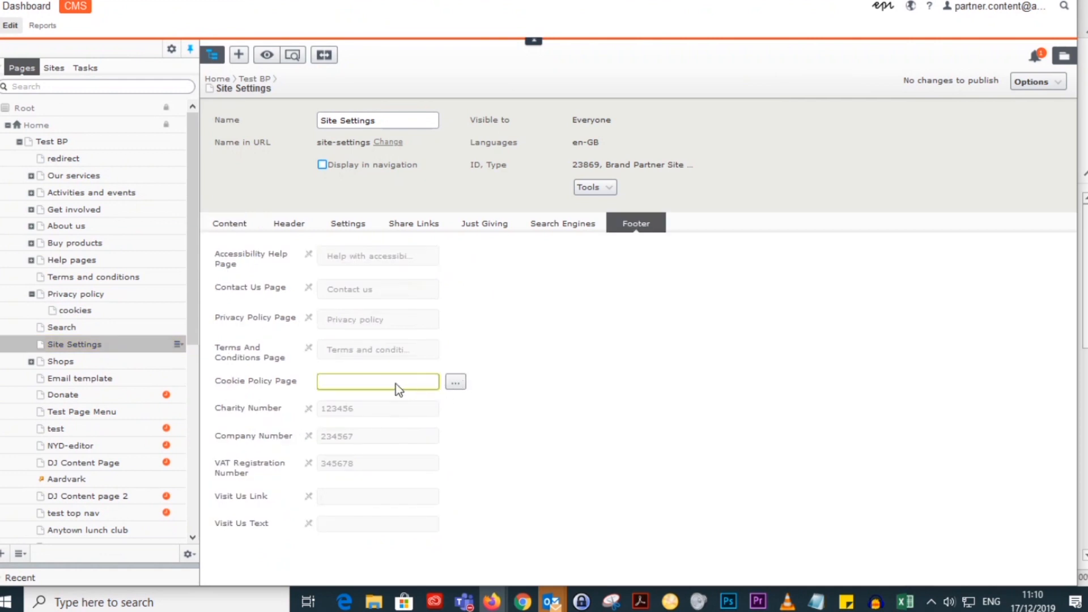
pyautogui.click(456, 382)
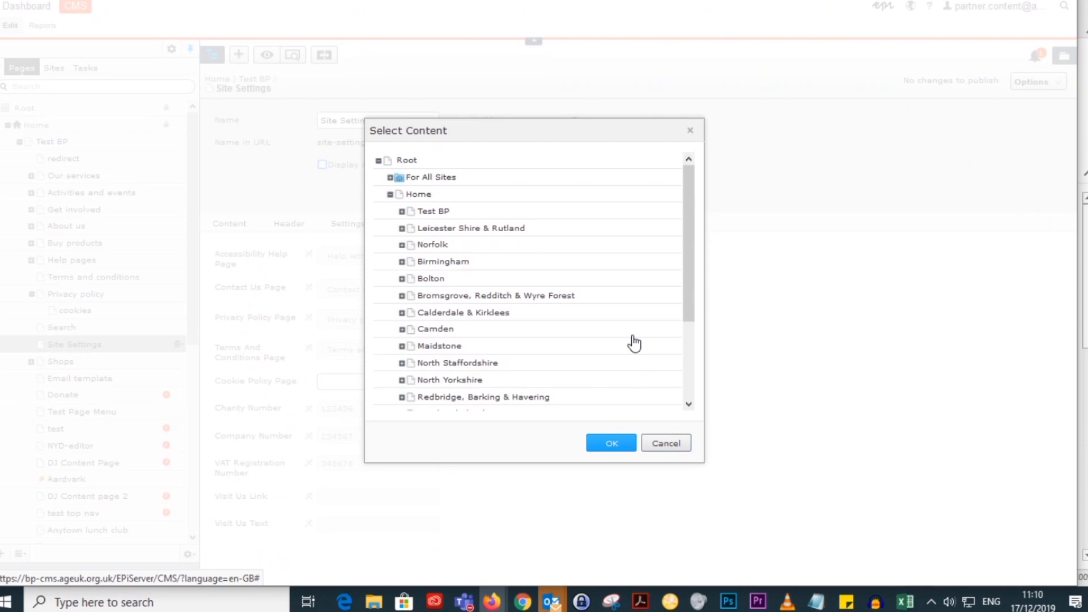
pyautogui.scroll(-3, 634, 343)
pyautogui.scroll(3, 631, 340)
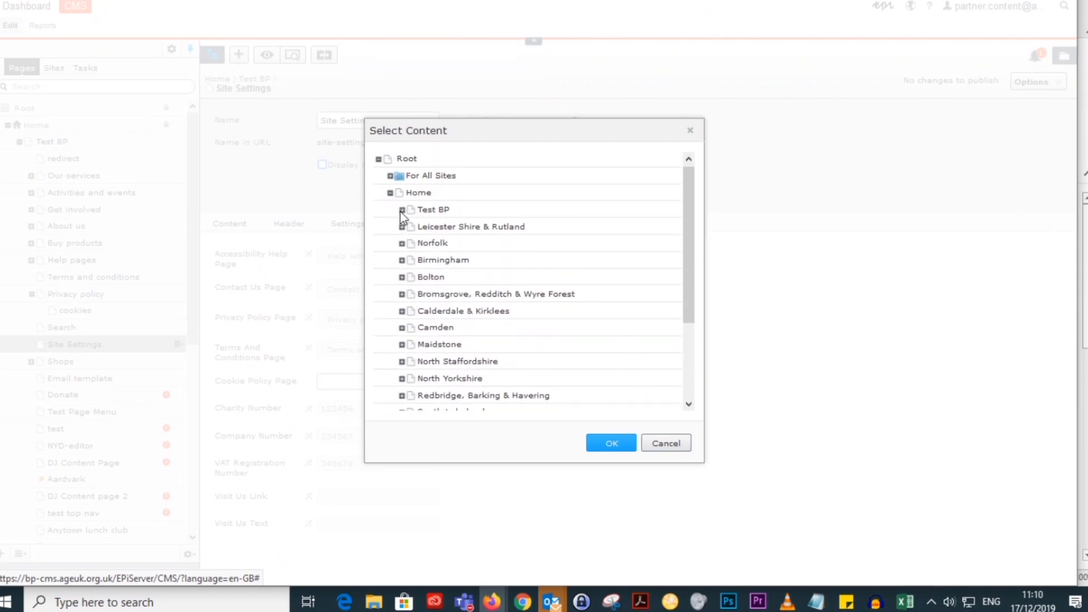
pyautogui.click(401, 210)
pyautogui.scroll(-1, 566, 275)
pyautogui.scroll(-2, 505, 358)
pyautogui.click(414, 194)
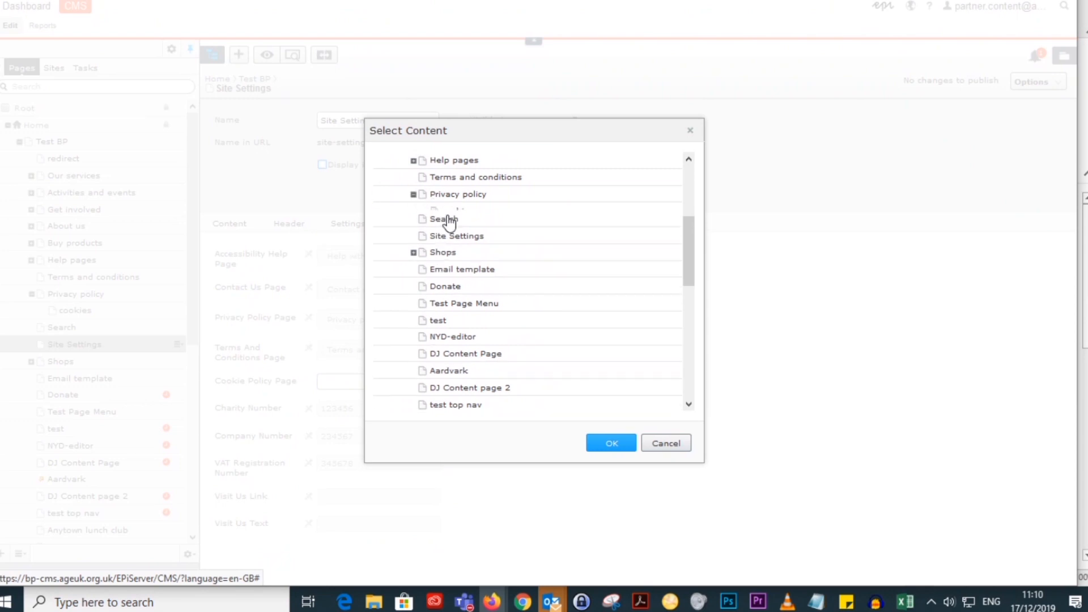
pyautogui.click(426, 212)
pyautogui.click(611, 443)
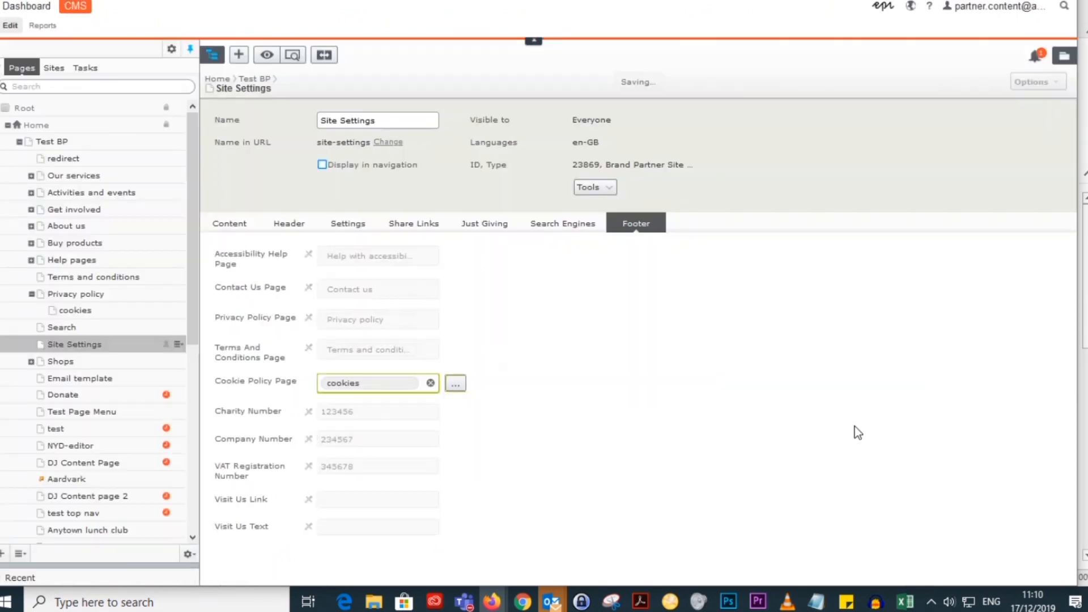
pyautogui.click(1009, 83)
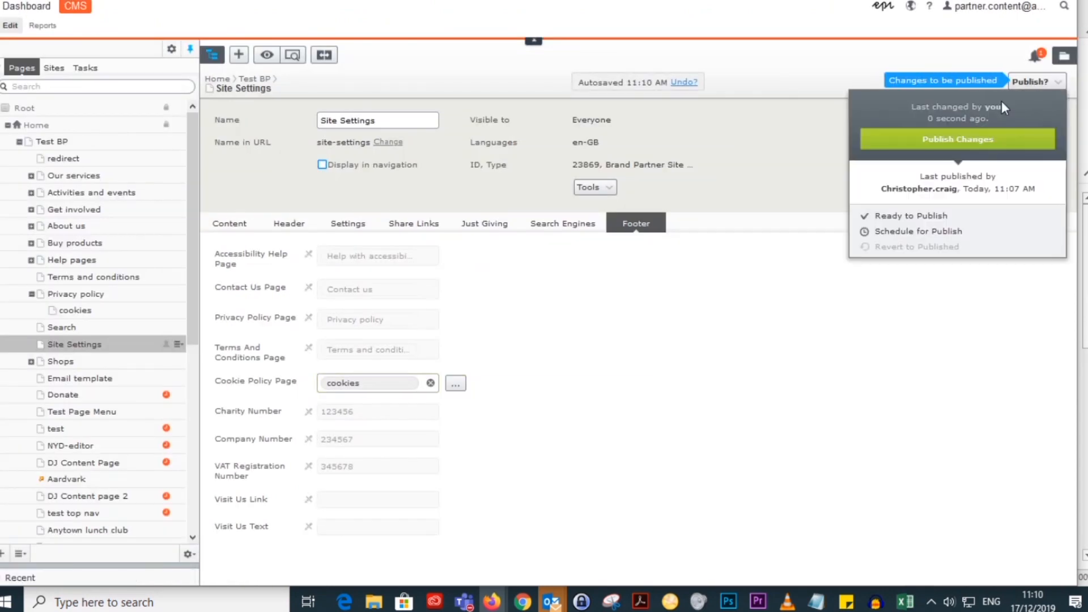
pyautogui.click(984, 145)
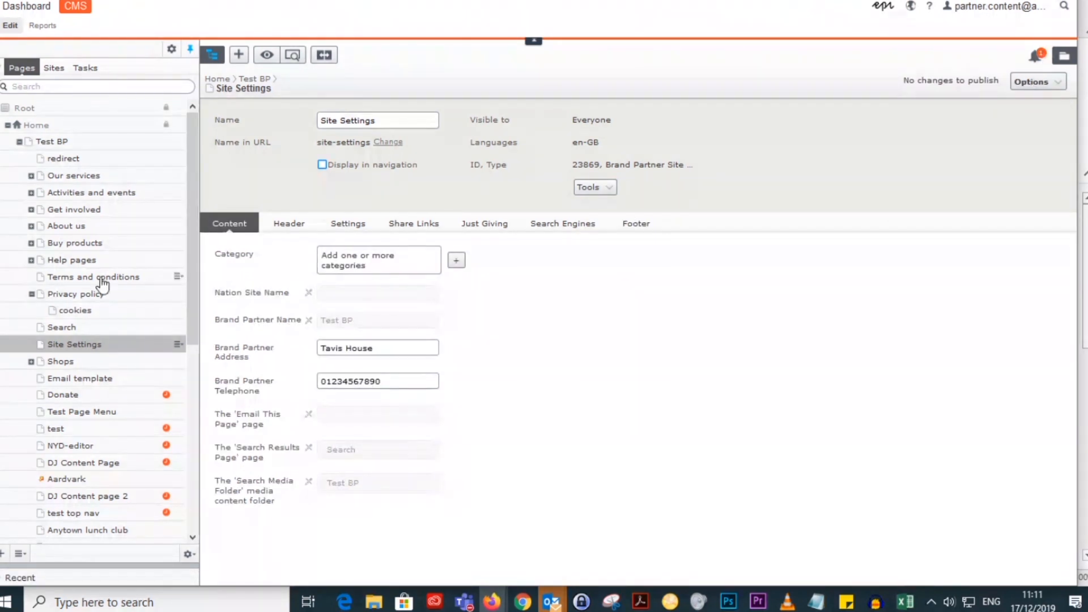
# Step: Examine the footer links on the Test BP home page and follow the Cookies link
pyautogui.click(70, 144)
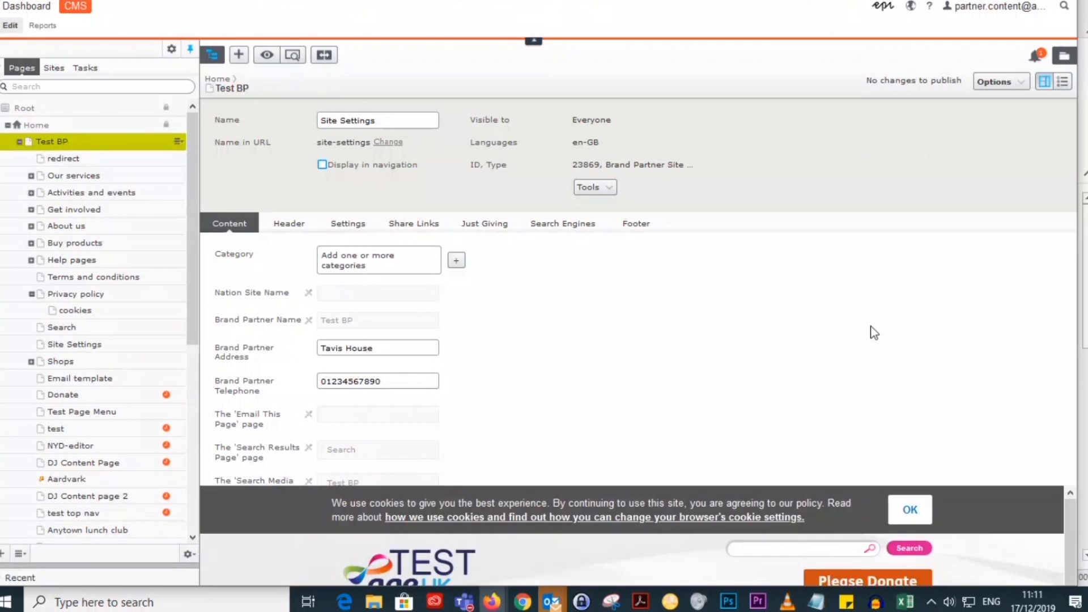
pyautogui.scroll(-8, 999, 334)
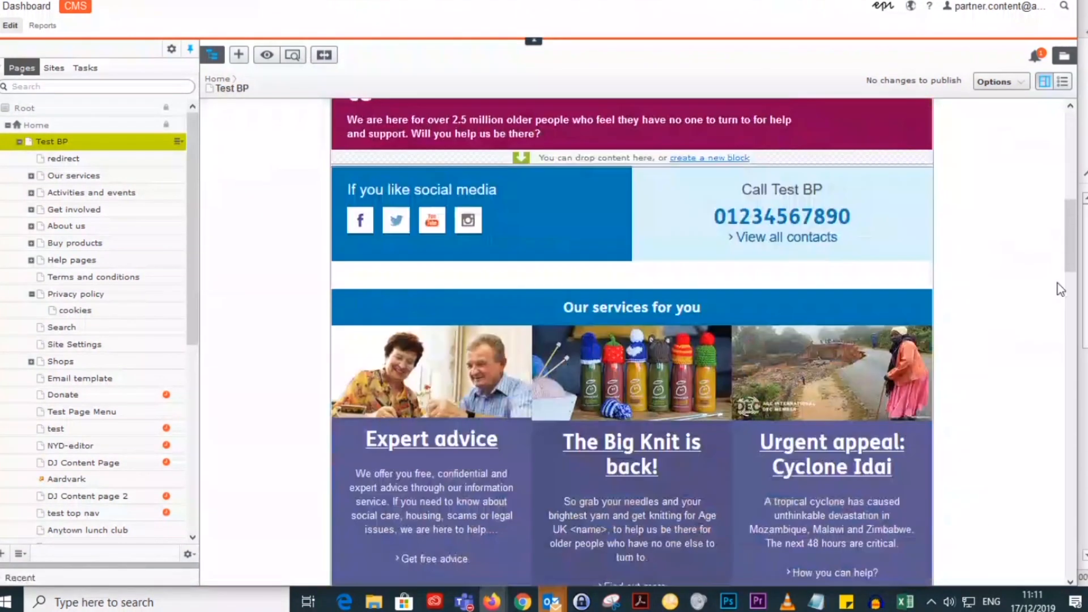
pyautogui.moveTo(1066, 240); pyautogui.dragTo(1069, 537)
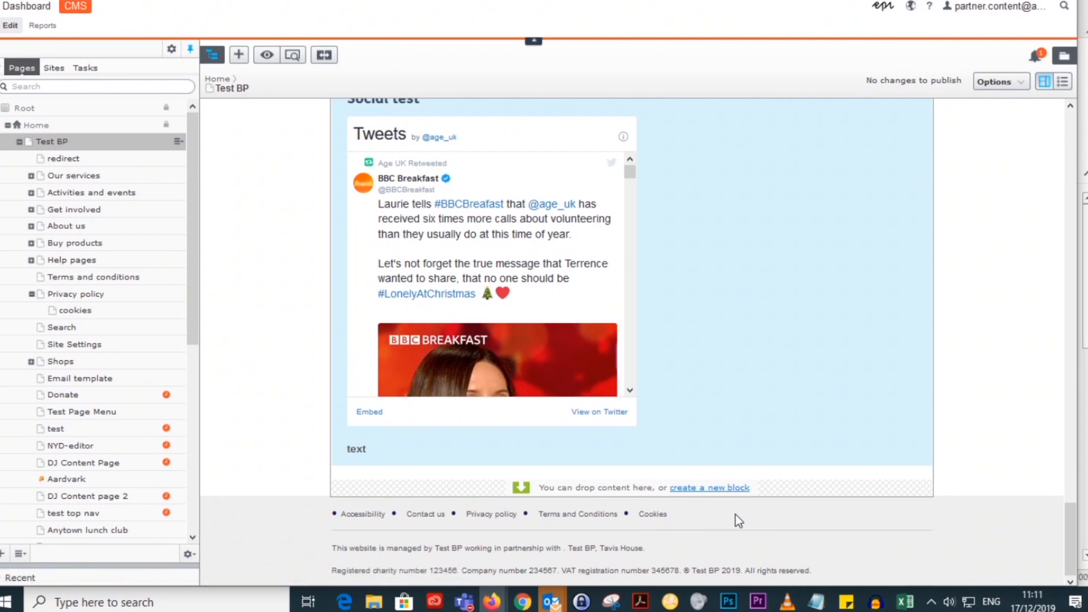
pyautogui.click(653, 516)
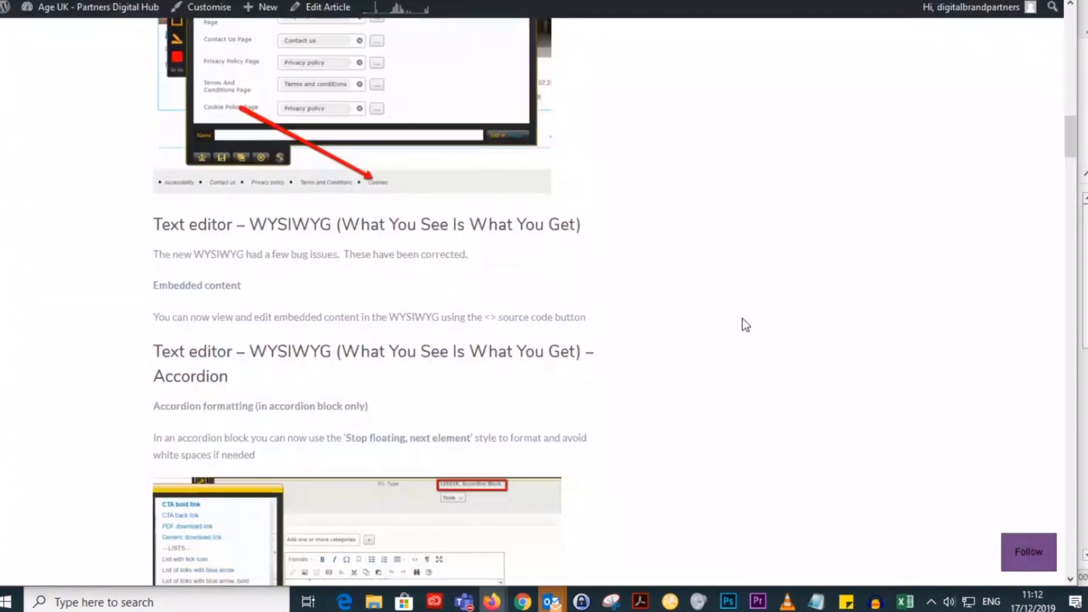
# Step: Review the text editor release notes on the Partners Digital Hub, and open the cookies page's Cookies block for editing in the CMS
pyautogui.scroll(-2, 746, 326)
pyautogui.scroll(-2, 746, 326)
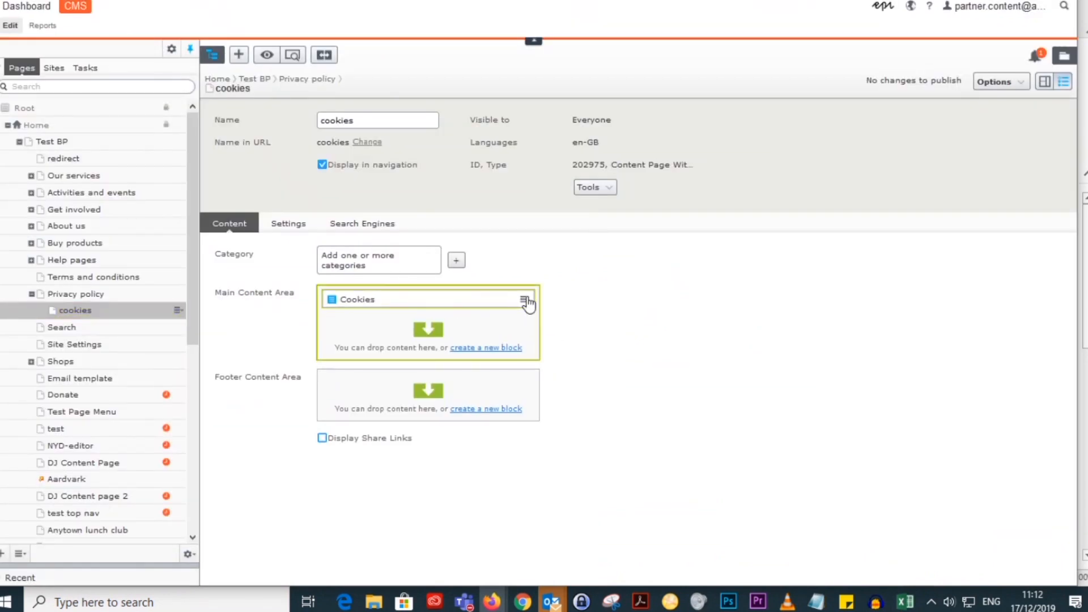
pyautogui.click(524, 299)
pyautogui.click(658, 315)
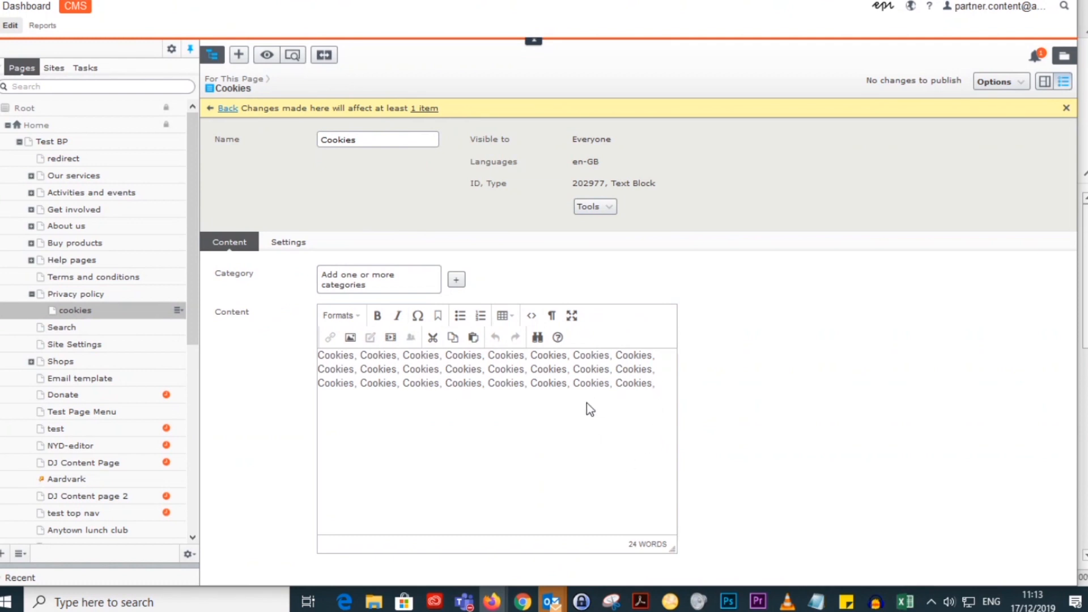
# Step: Add the word "Cookies" as a Heading H2 below the block's existing text and publish the changes
pyautogui.click(669, 381)
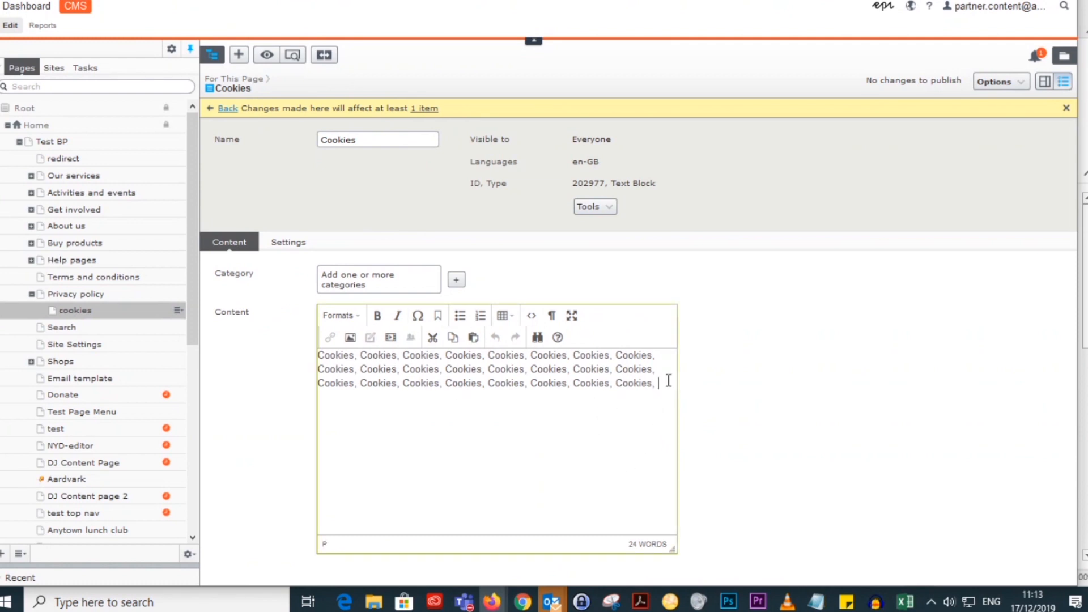
pyautogui.doubleClick(335, 383)
pyautogui.hotkey('ctrl', 'c')
pyautogui.click(344, 426)
pyautogui.click(344, 423)
pyautogui.hotkey('ctrl', 'v')
pyautogui.moveTo(354, 411); pyautogui.dragTo(317, 411)
pyautogui.click(363, 321)
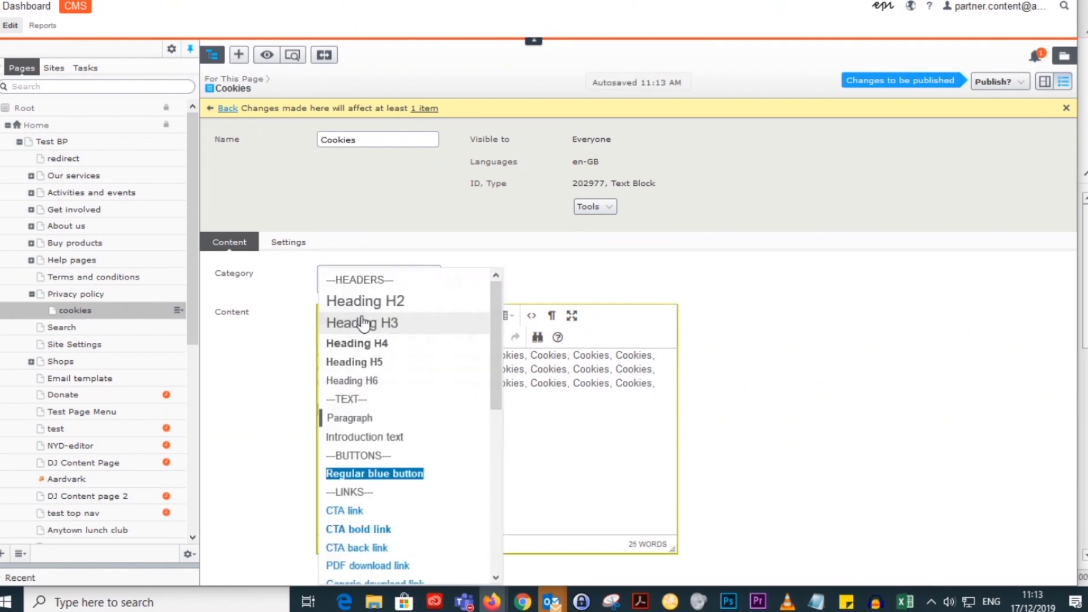
pyautogui.click(362, 302)
pyautogui.click(478, 456)
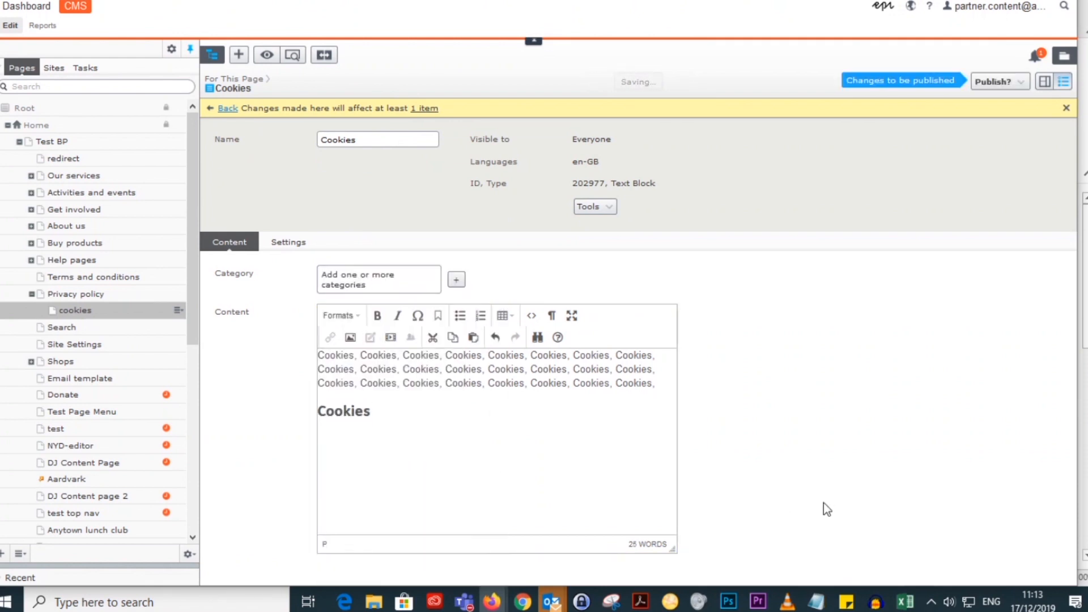
pyautogui.click(993, 82)
pyautogui.click(978, 141)
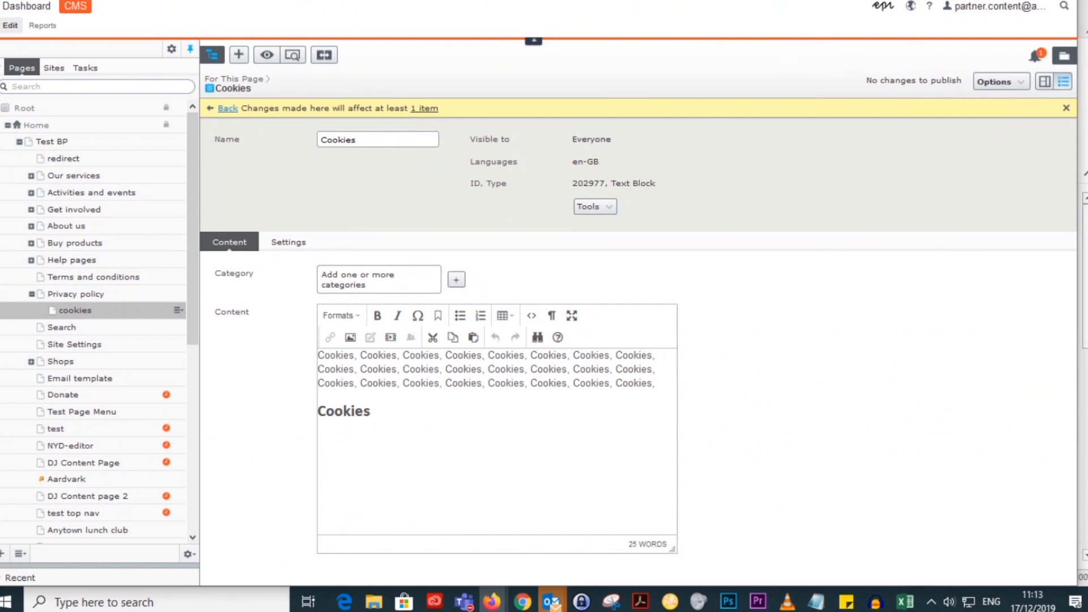
# Step: Open the Test BP website in a new browser tab and examine its footer links
pyautogui.hotkey('ctrl', 't')
pyautogui.write('test')
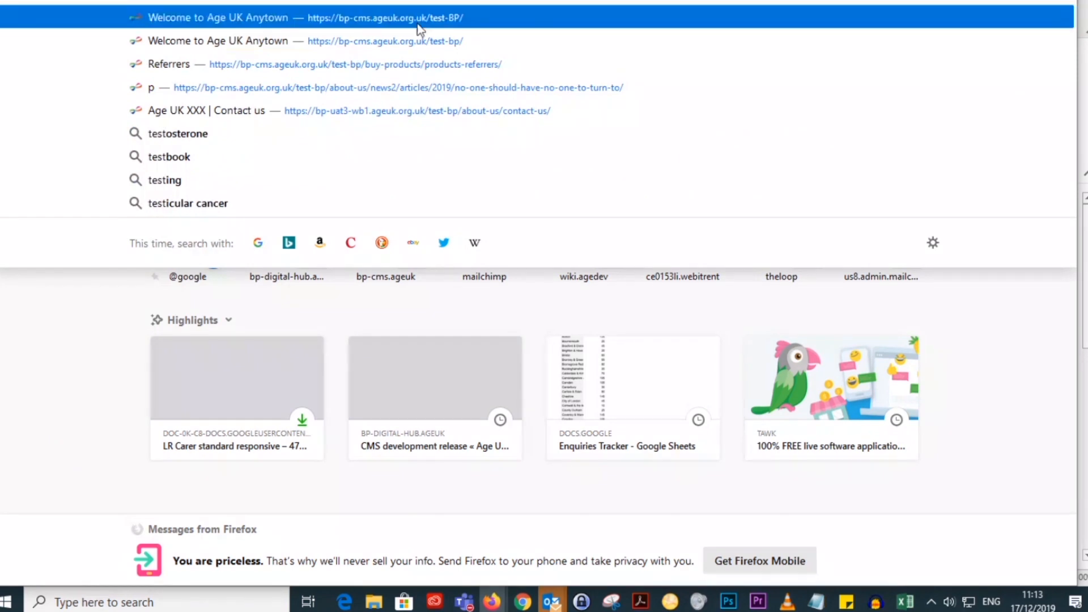
pyautogui.click(417, 23)
pyautogui.scroll(-10, 776, 299)
pyautogui.scroll(-15, 845, 319)
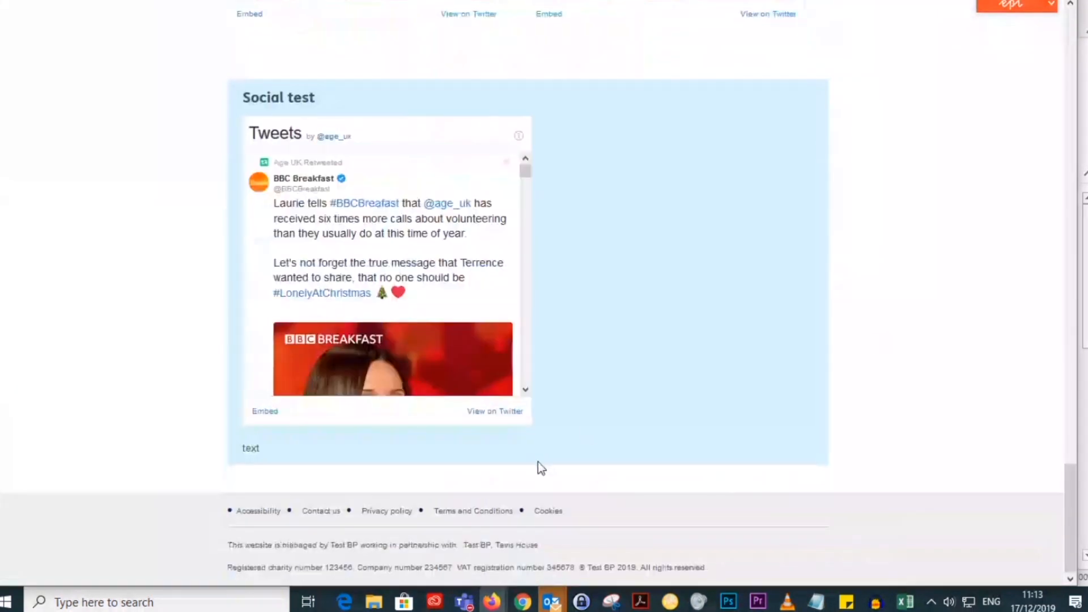
# Step: Follow the Cookies link in the site footer, and view the HTML source of the Cookies block in the CMS
pyautogui.click(555, 509)
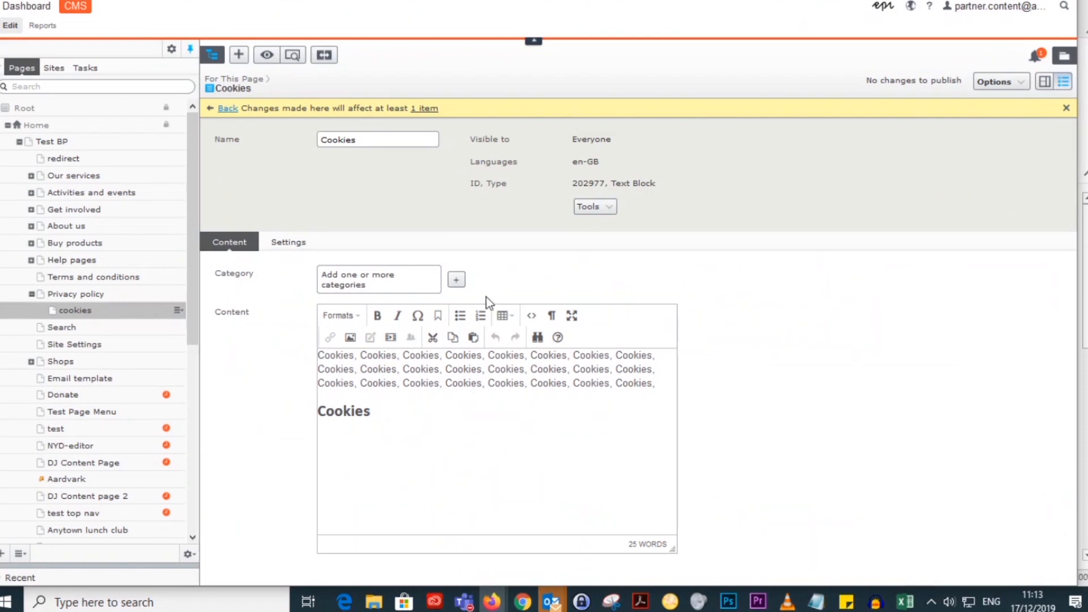
pyautogui.click(530, 318)
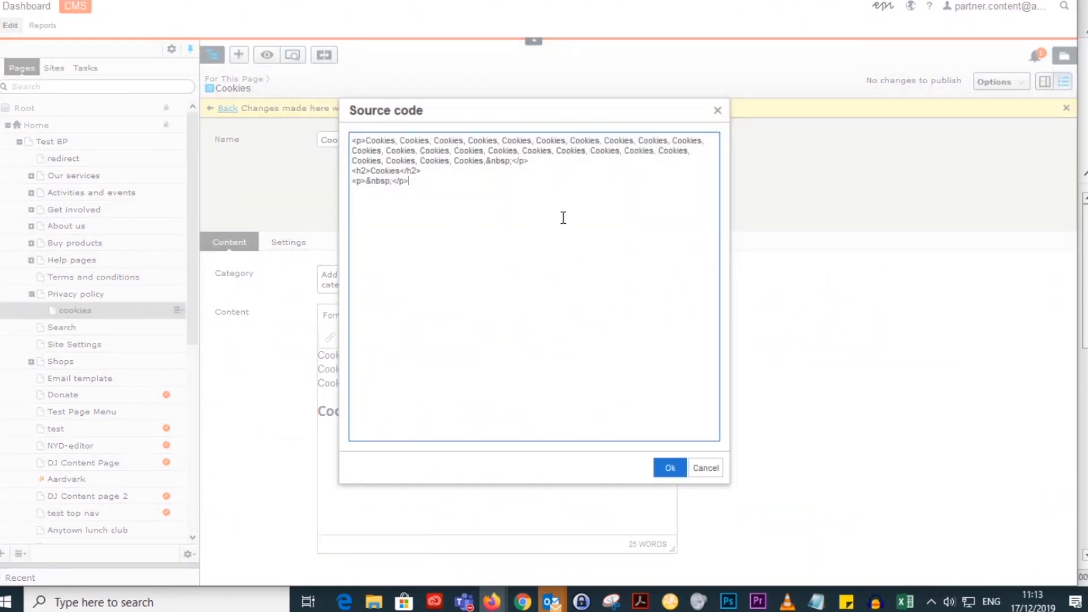
pyautogui.click(704, 468)
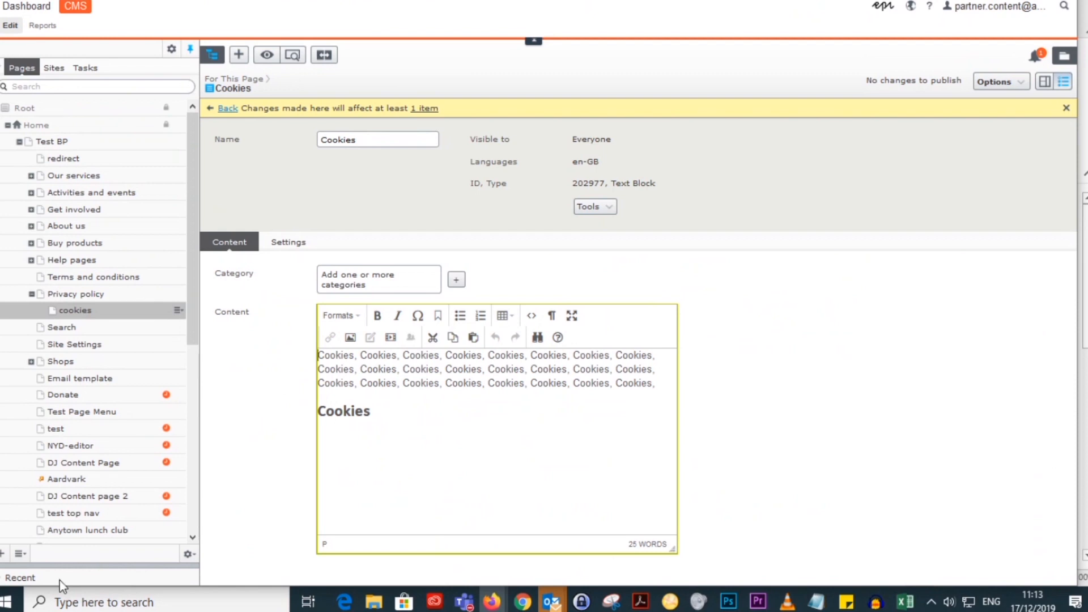
# Step: Open a blank Notepad document, reposition its window, and return to the Cookies block in the CMS
pyautogui.click(8, 602)
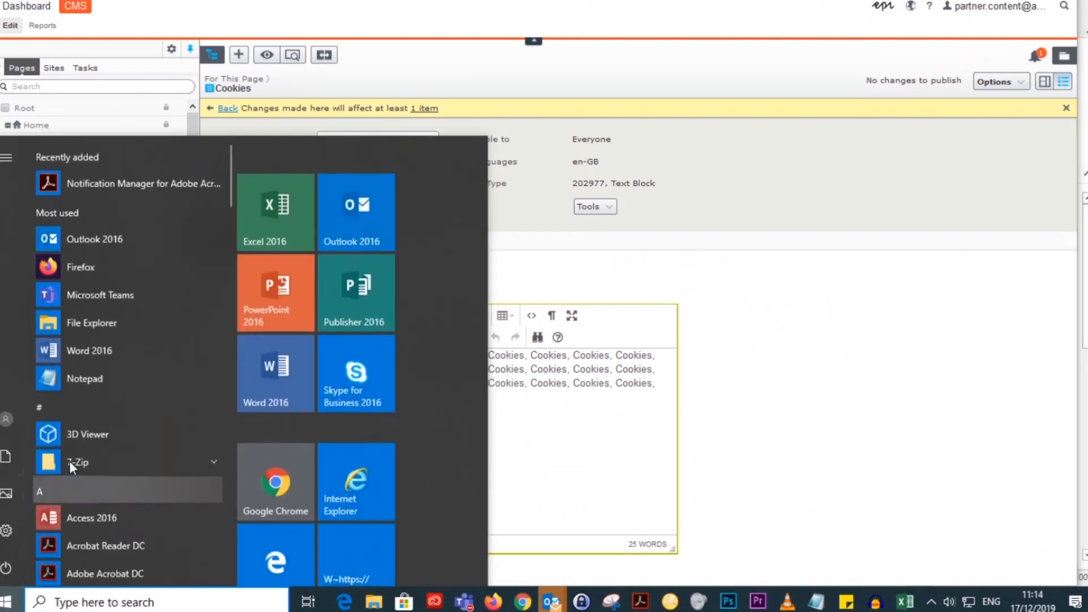
pyautogui.click(80, 380)
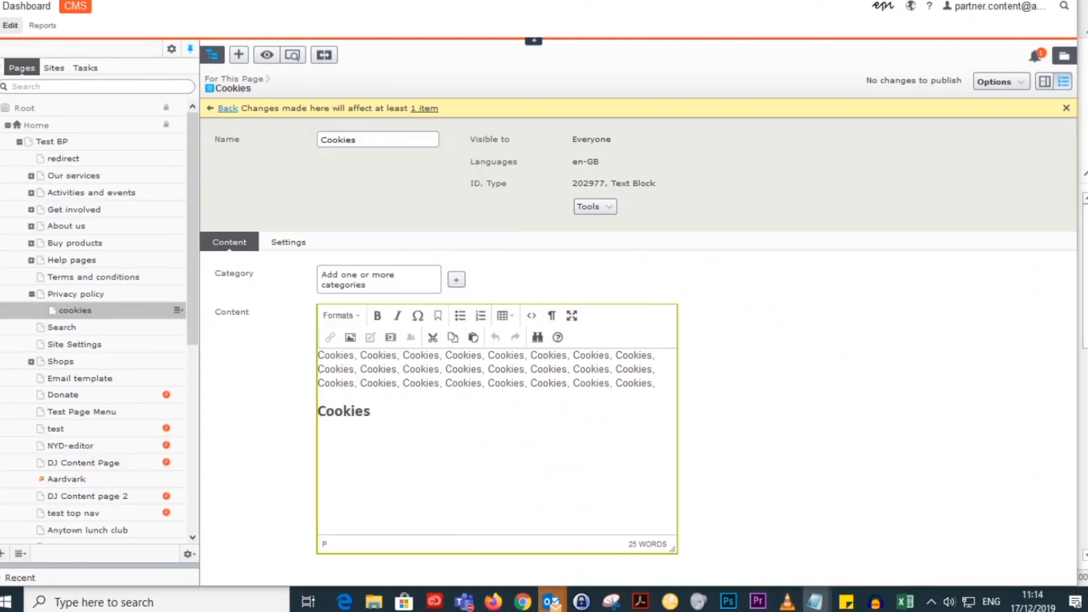
pyautogui.moveTo(521, 40); pyautogui.dragTo(479, 69)
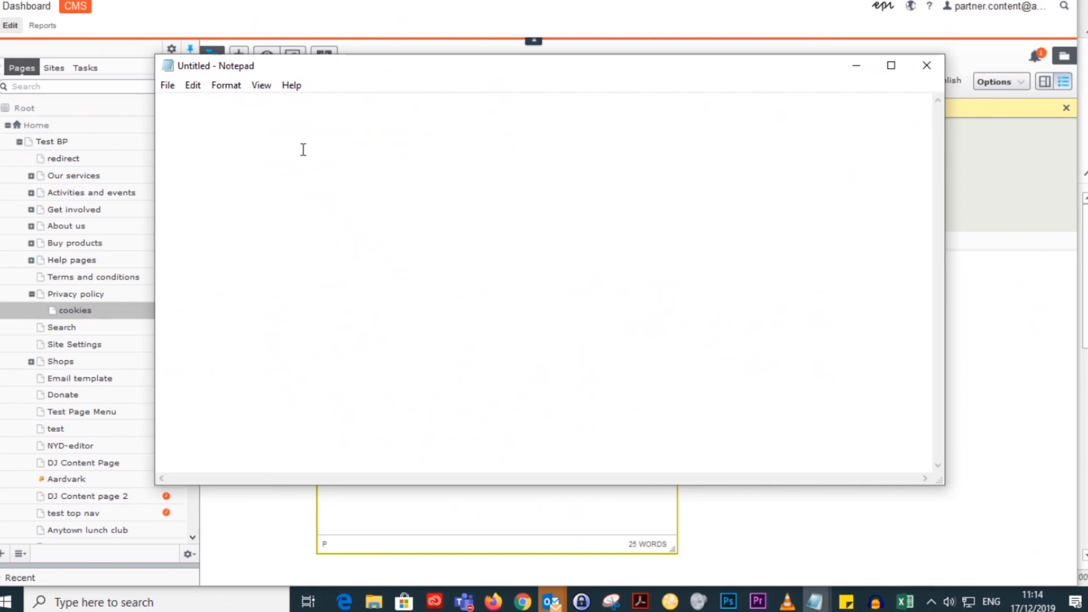
pyautogui.click(1008, 433)
# Step: Examine the Cookies block's HTML source code again, including with all of its text selected, and close it without changes
pyautogui.click(535, 320)
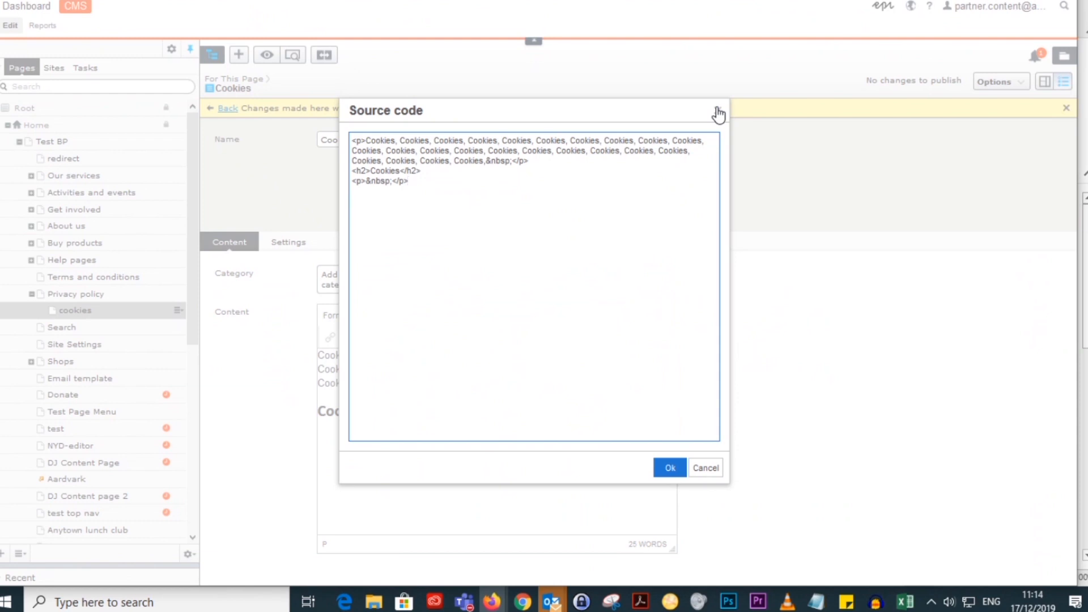
pyautogui.click(704, 469)
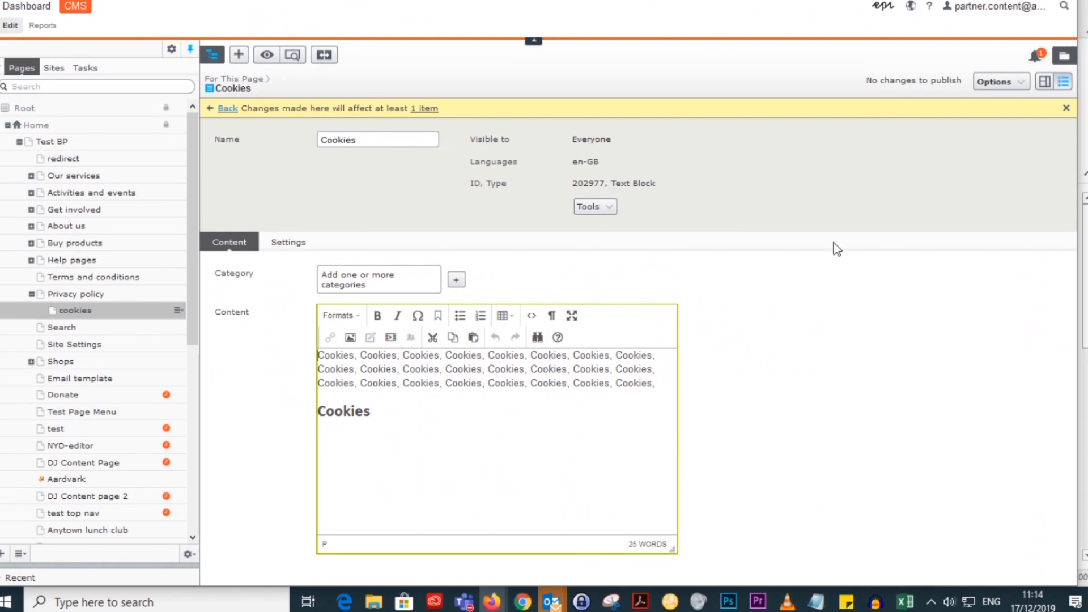
pyautogui.click(499, 0)
pyautogui.click(532, 316)
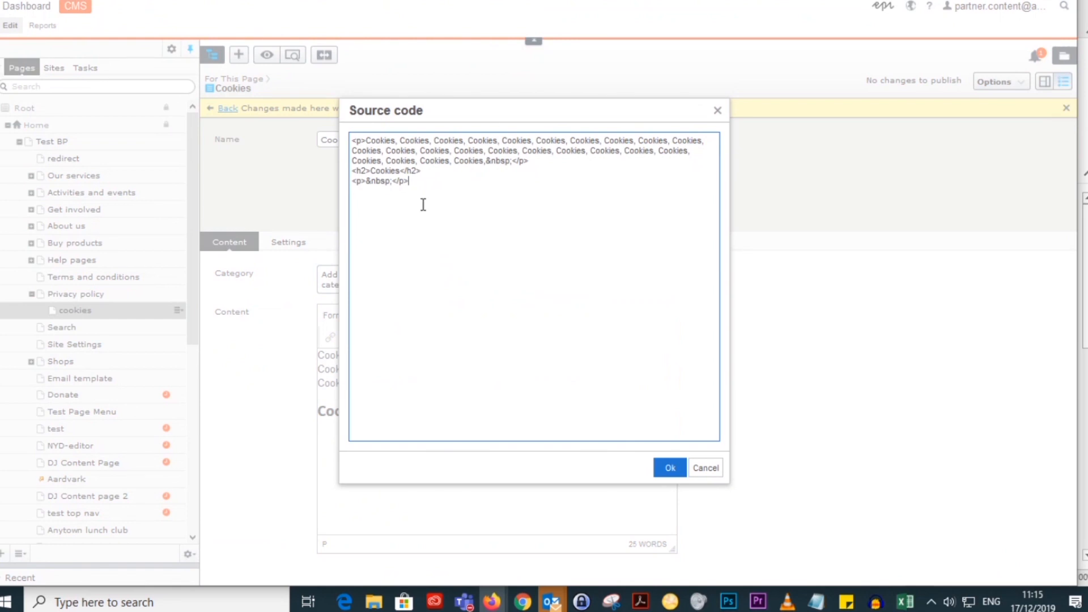
pyautogui.click(717, 111)
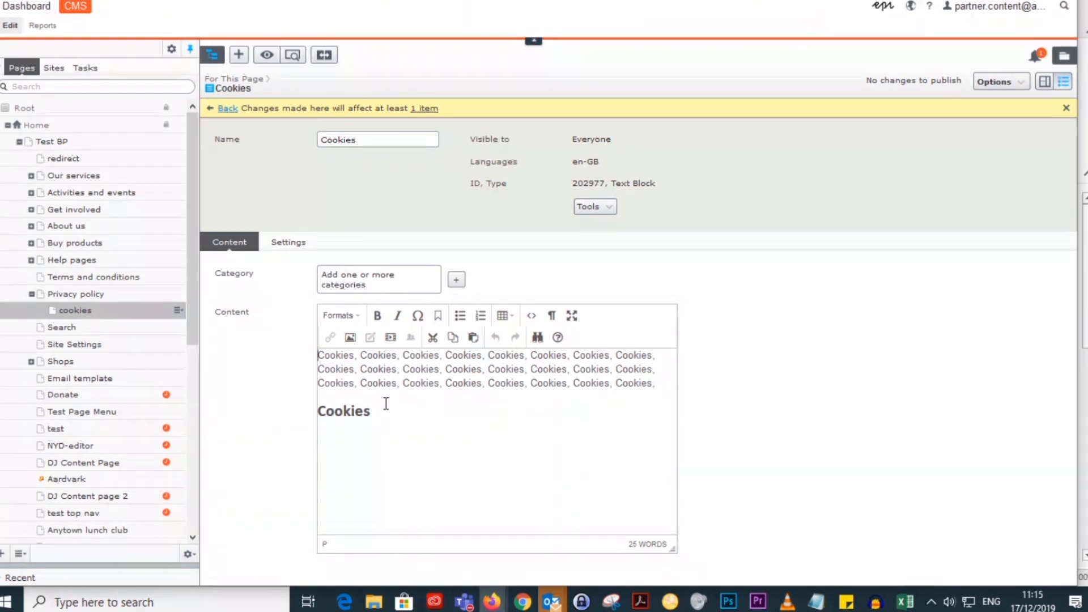
pyautogui.moveTo(381, 418); pyautogui.dragTo(314, 358)
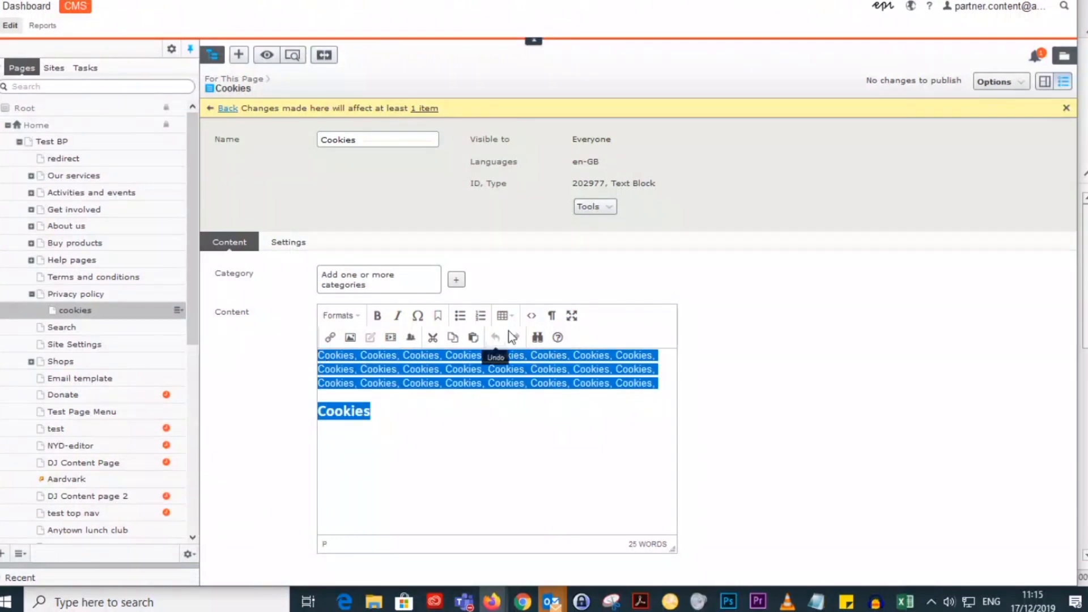
pyautogui.click(531, 315)
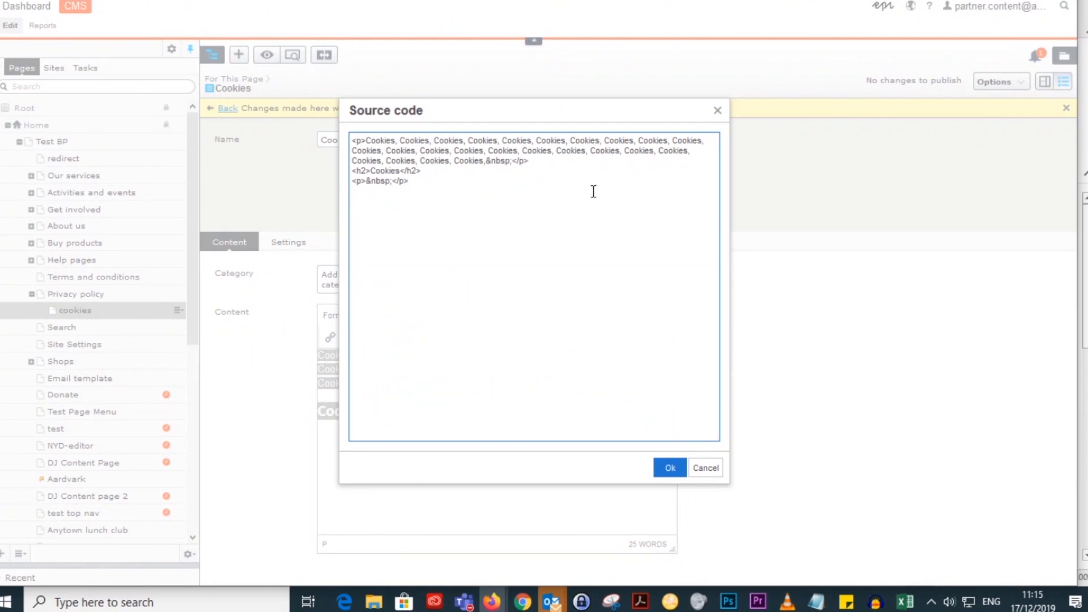
pyautogui.click(706, 470)
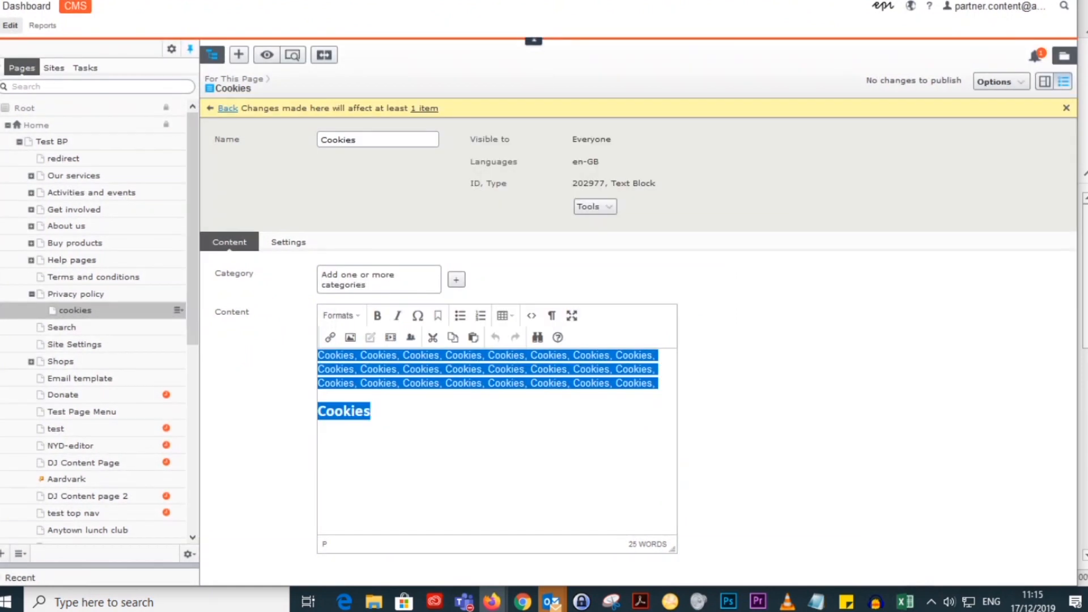
# Step: Open the Accordion ED page under Our services on the Test BP website and expand its "emma" accordion section
pyautogui.click(728, 1)
pyautogui.scroll(-1, 687, 356)
pyautogui.scroll(-2, 689, 361)
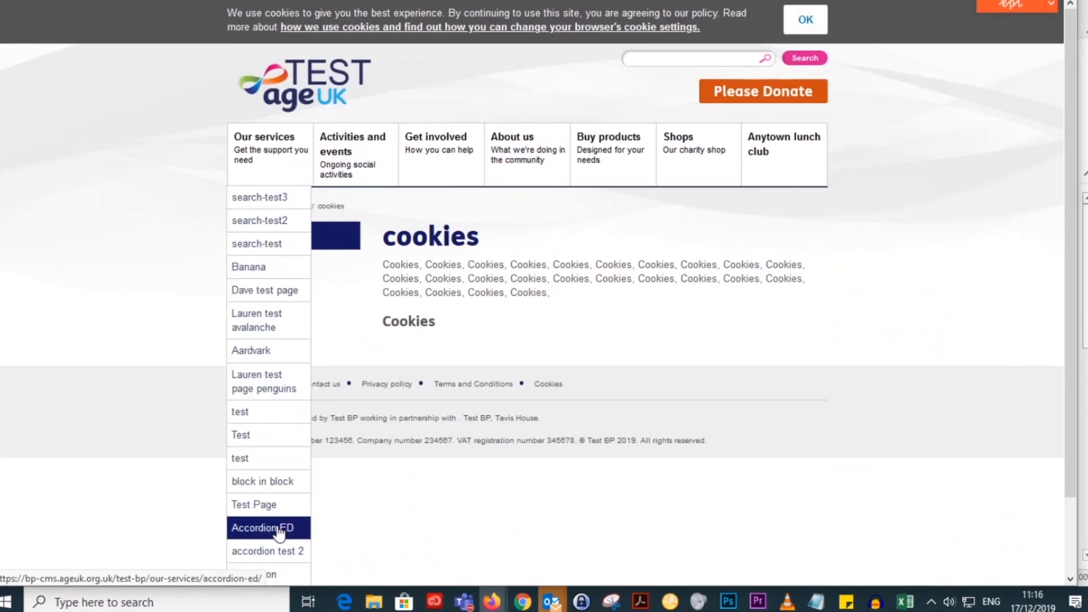
pyautogui.click(263, 526)
pyautogui.click(420, 272)
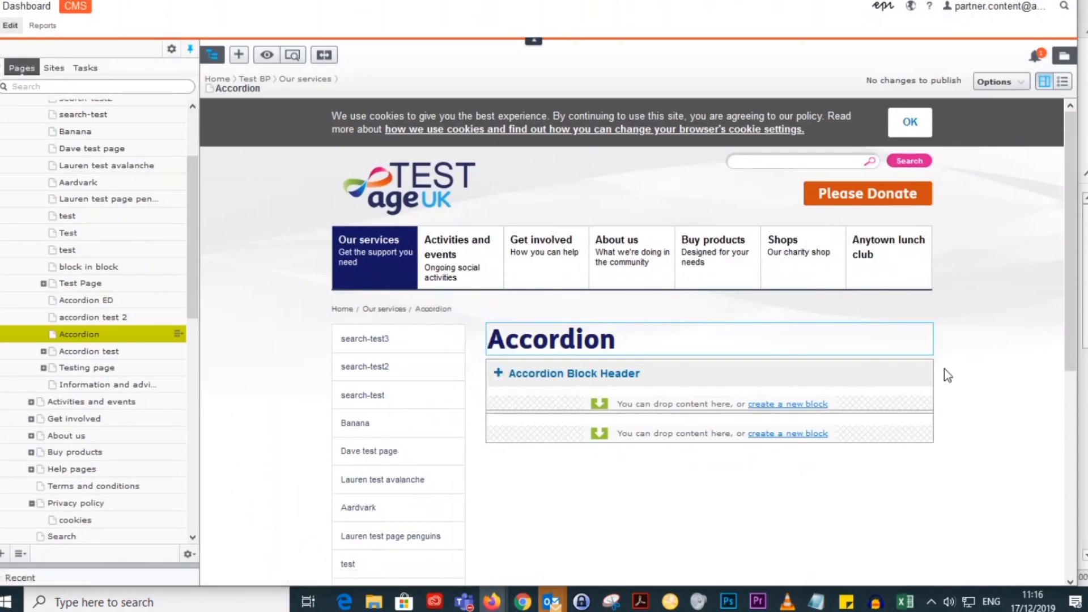
# Step: Open the Accordion page's accordion block for editing in the CMS and publish its pending changes
pyautogui.click(922, 371)
pyautogui.click(939, 387)
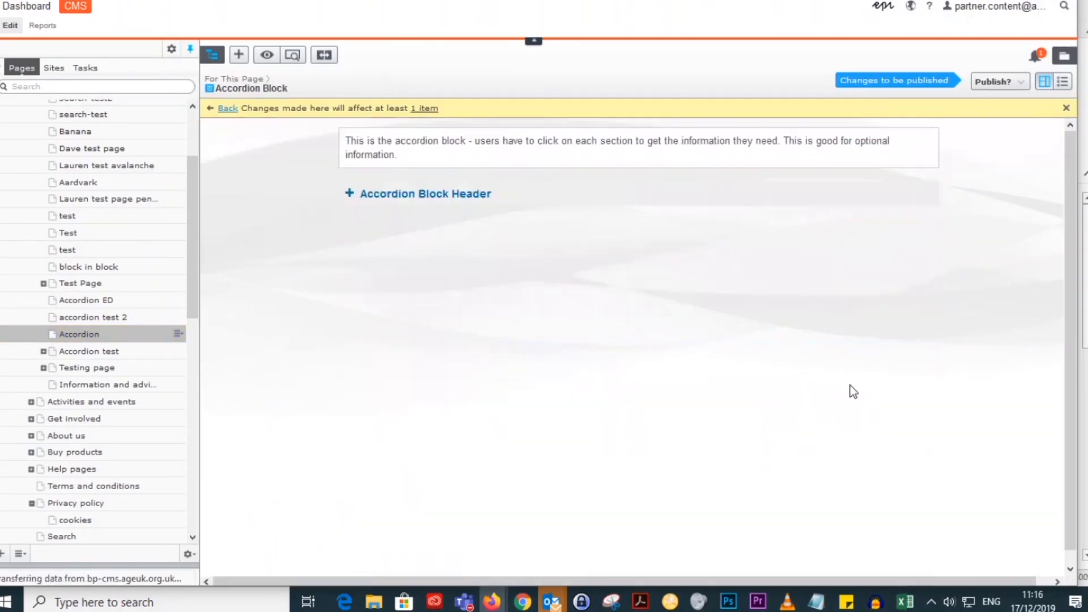
pyautogui.click(563, 194)
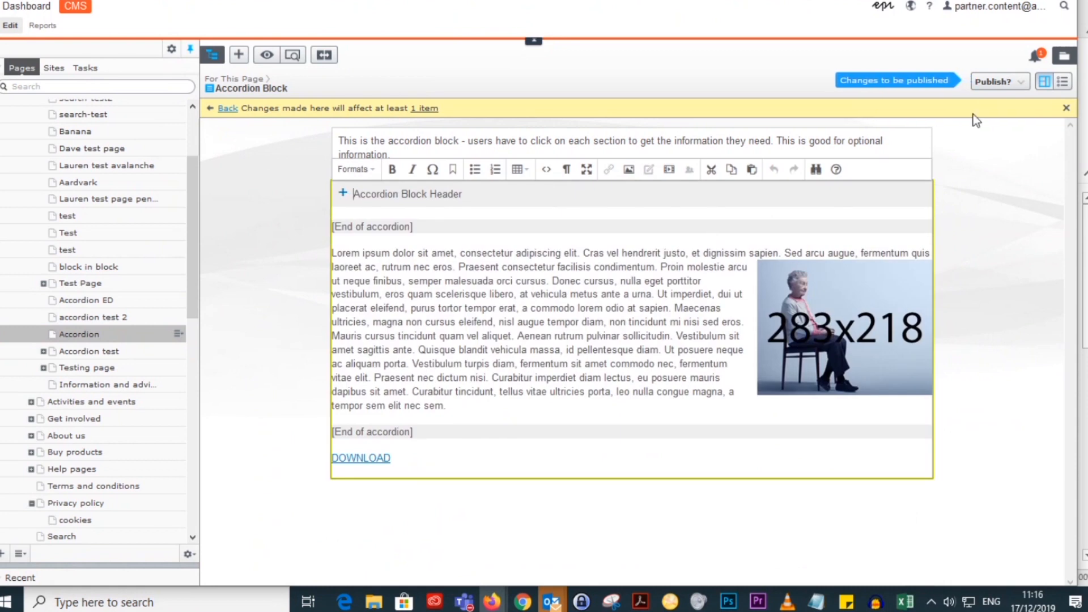
pyautogui.click(992, 82)
pyautogui.click(949, 144)
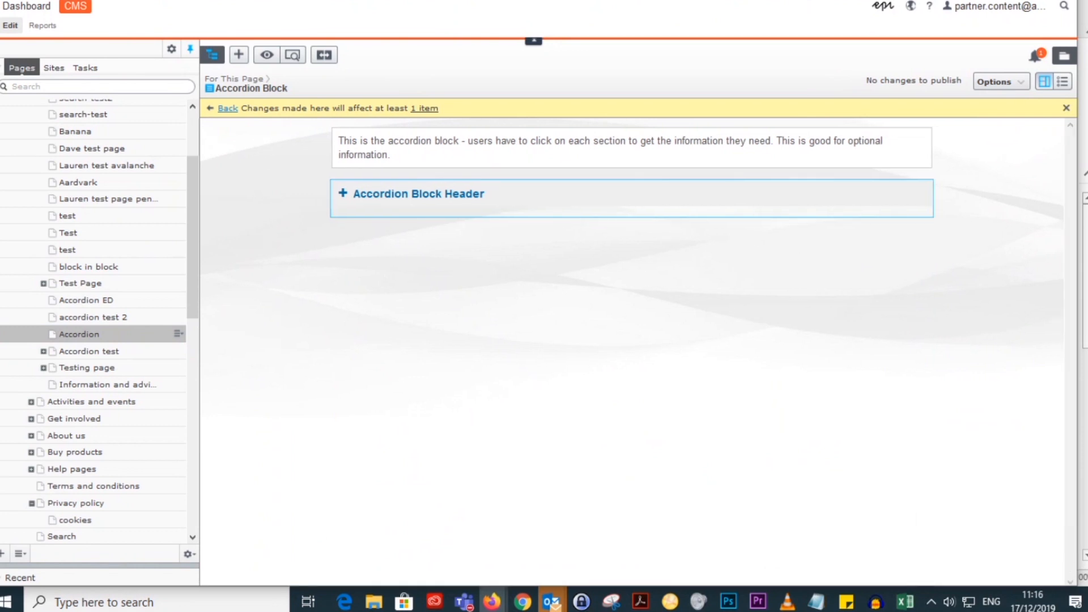
# Step: View the Accordion page under Our services on the website and expand its Accordion Block Header section
pyautogui.hotkey('ctrl', 'Tab')
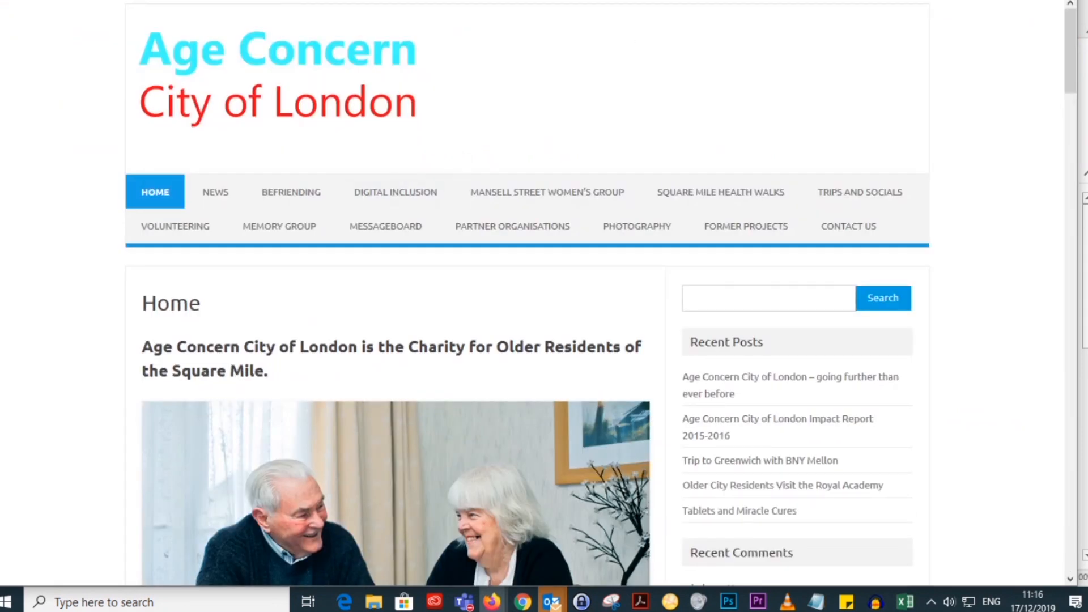
pyautogui.hotkey('ctrl', 'Tab')
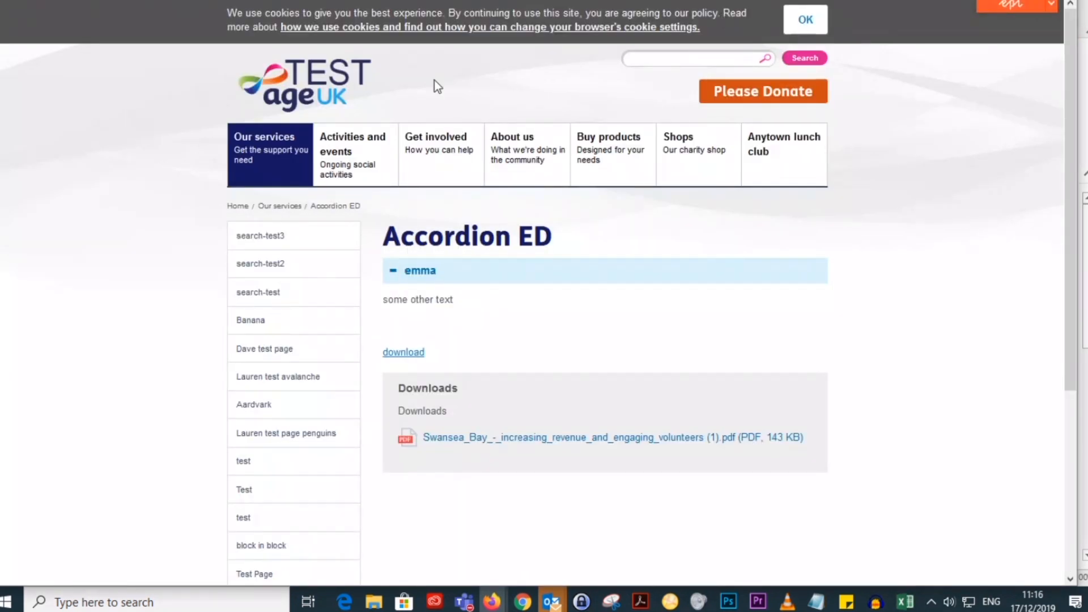
pyautogui.scroll(-2, 306, 456)
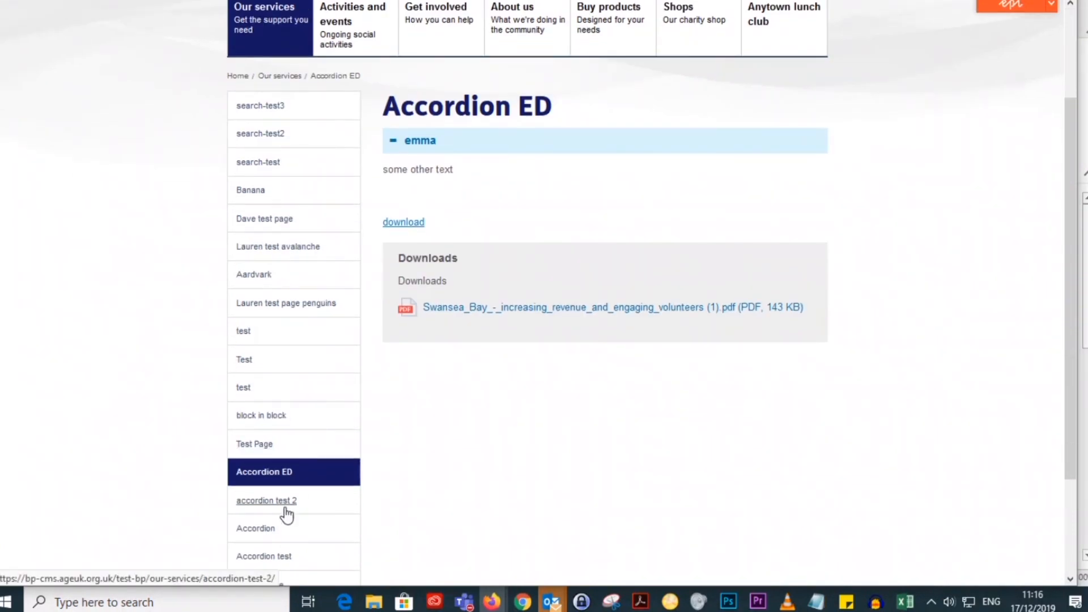
pyautogui.click(268, 529)
pyautogui.scroll(-1, 860, 311)
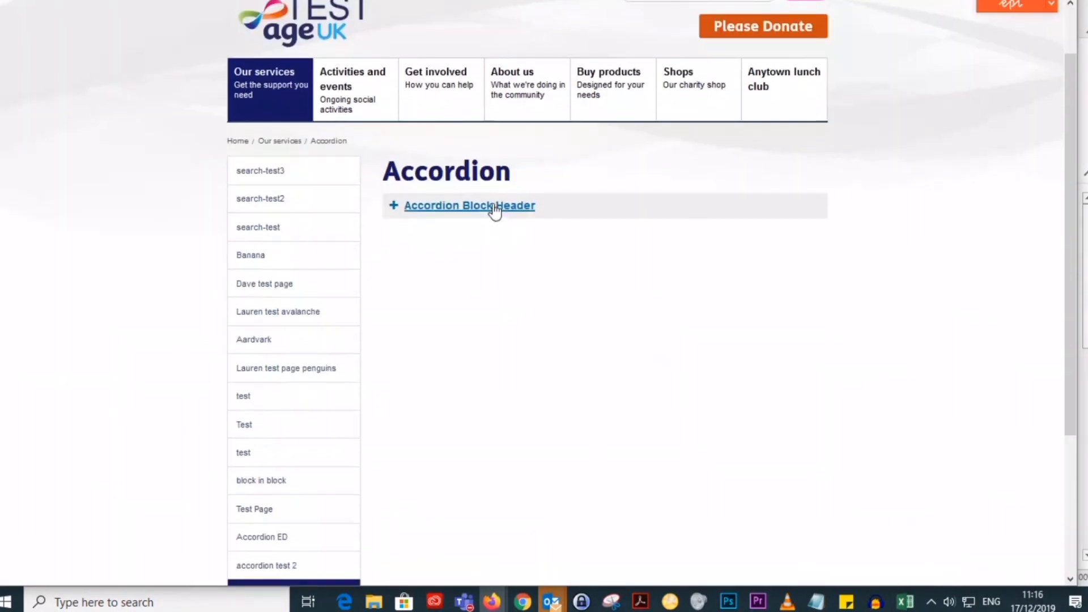
pyautogui.click(495, 211)
pyautogui.scroll(-2, 969, 250)
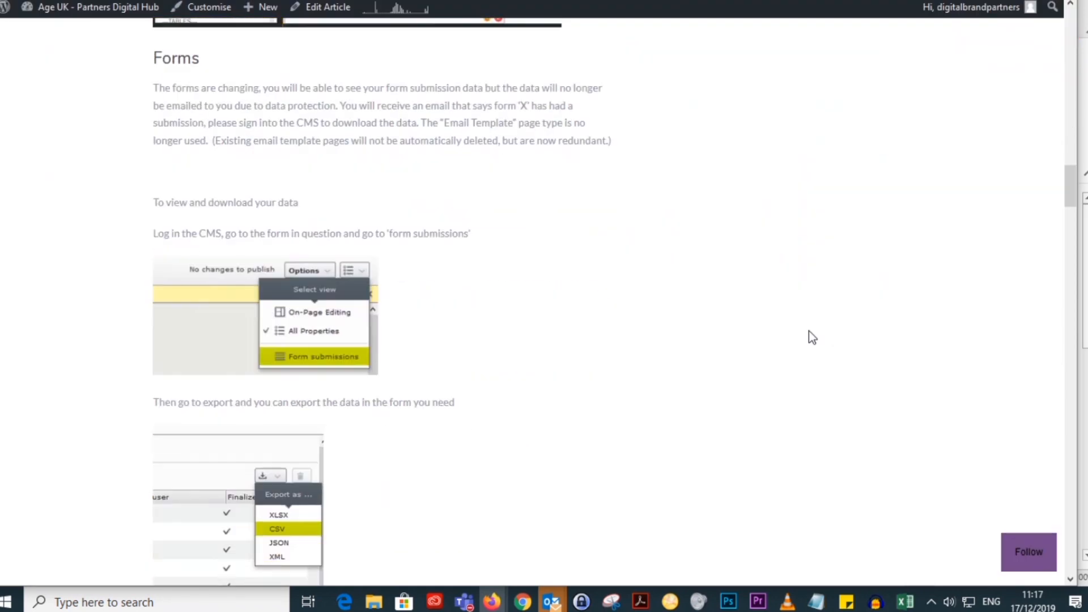
# Step: Find the Contact us page under About us in the CMS page tree and open it
pyautogui.scroll(2, 623, 312)
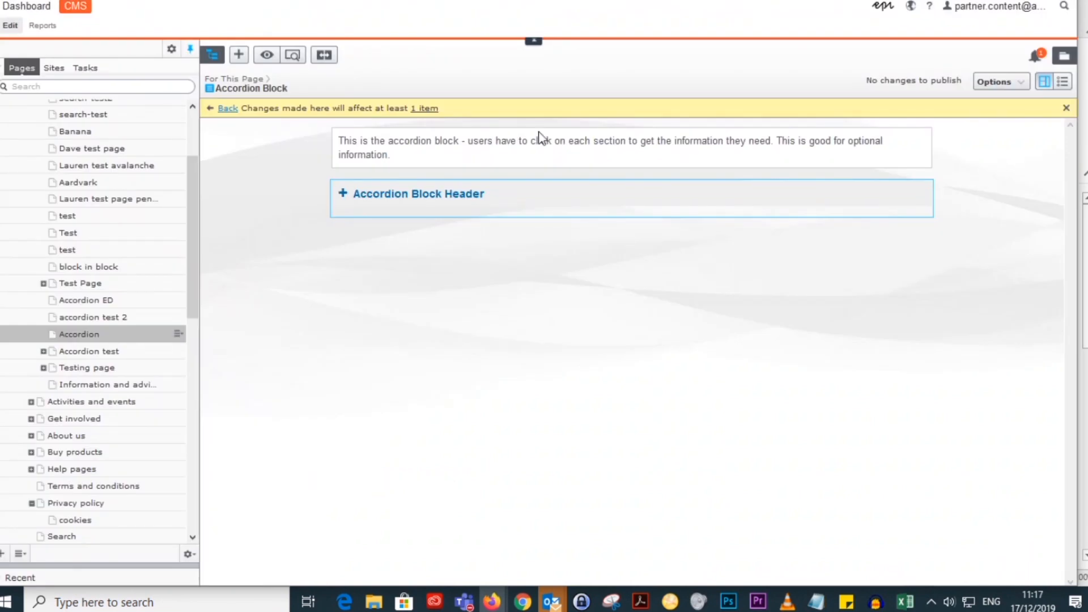
pyautogui.scroll(3, 118, 346)
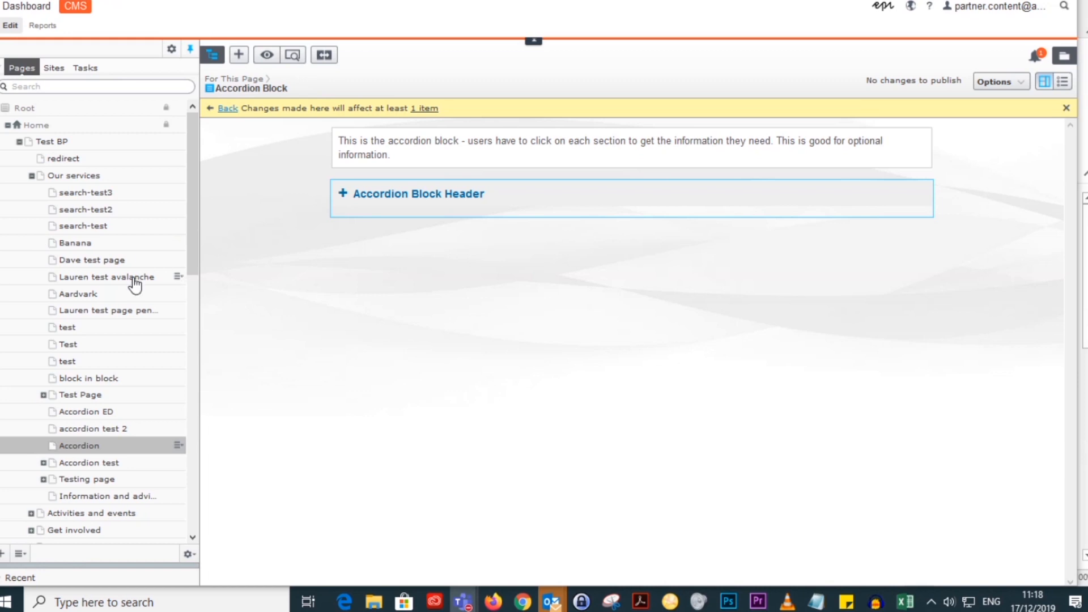
pyautogui.scroll(-5, 119, 353)
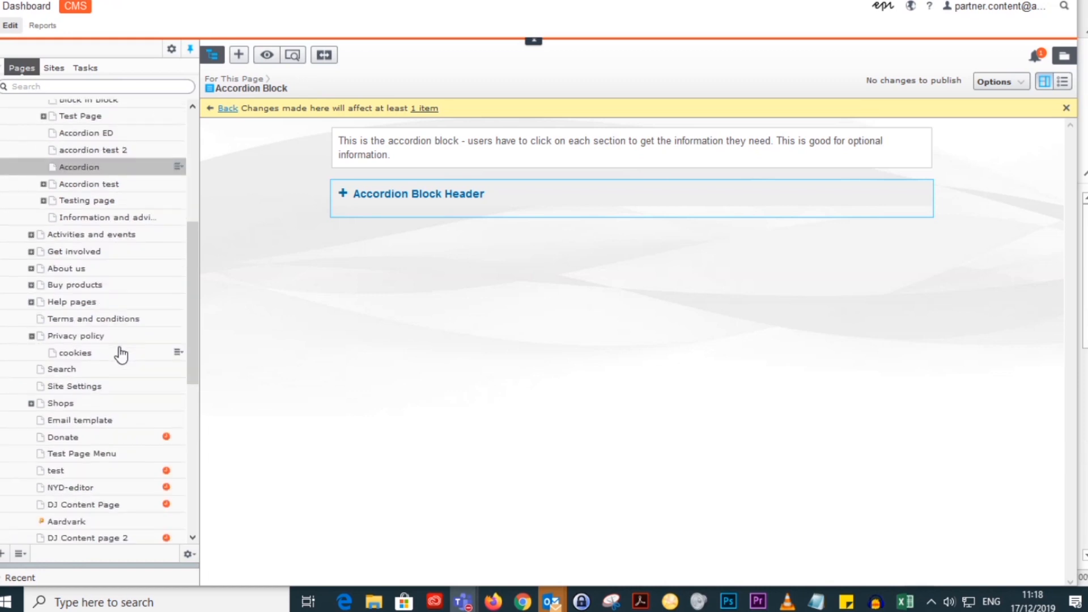
pyautogui.scroll(1, 119, 353)
pyautogui.scroll(-1, 119, 354)
pyautogui.scroll(-1, 105, 393)
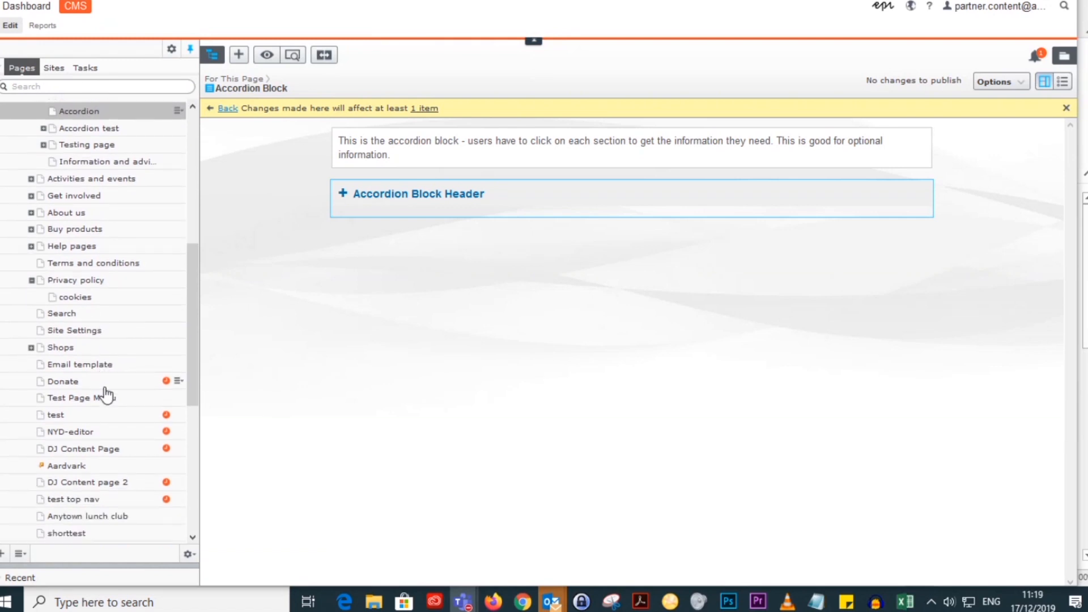
pyautogui.scroll(1, 106, 395)
pyautogui.click(30, 269)
pyautogui.scroll(-1, 135, 305)
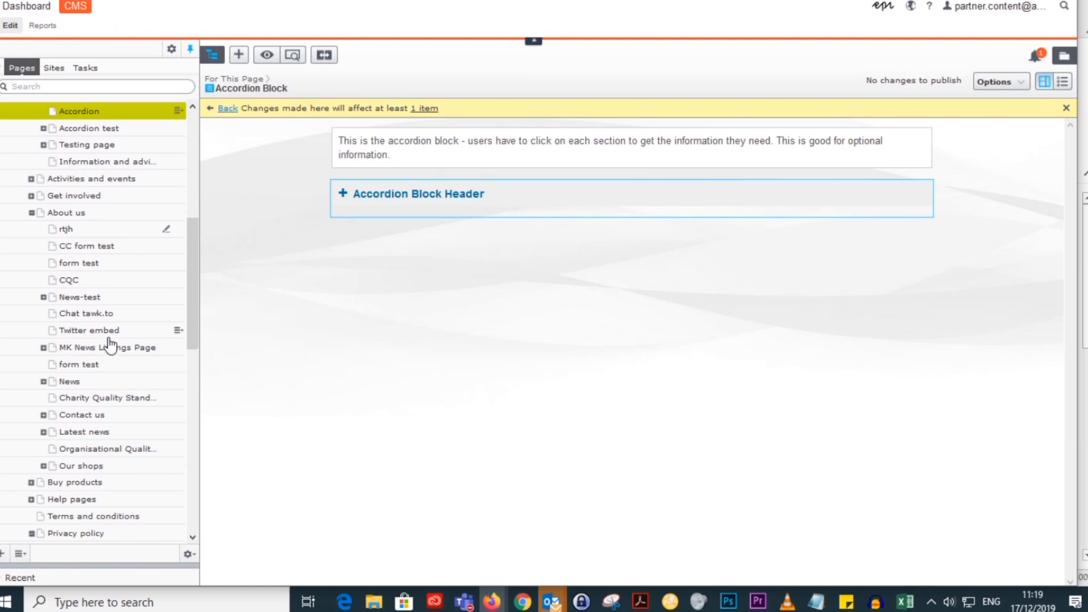
pyautogui.click(68, 415)
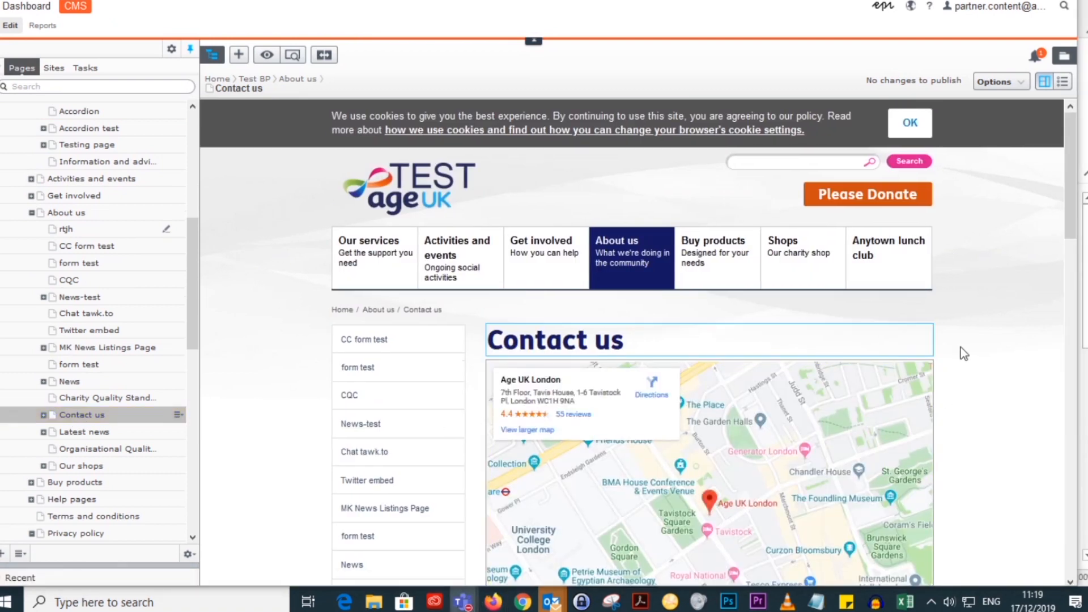
# Step: Review the Contact us page, show all its properties, and open its Contact us form block for editing
pyautogui.scroll(-3, 961, 347)
pyautogui.scroll(-15, 960, 348)
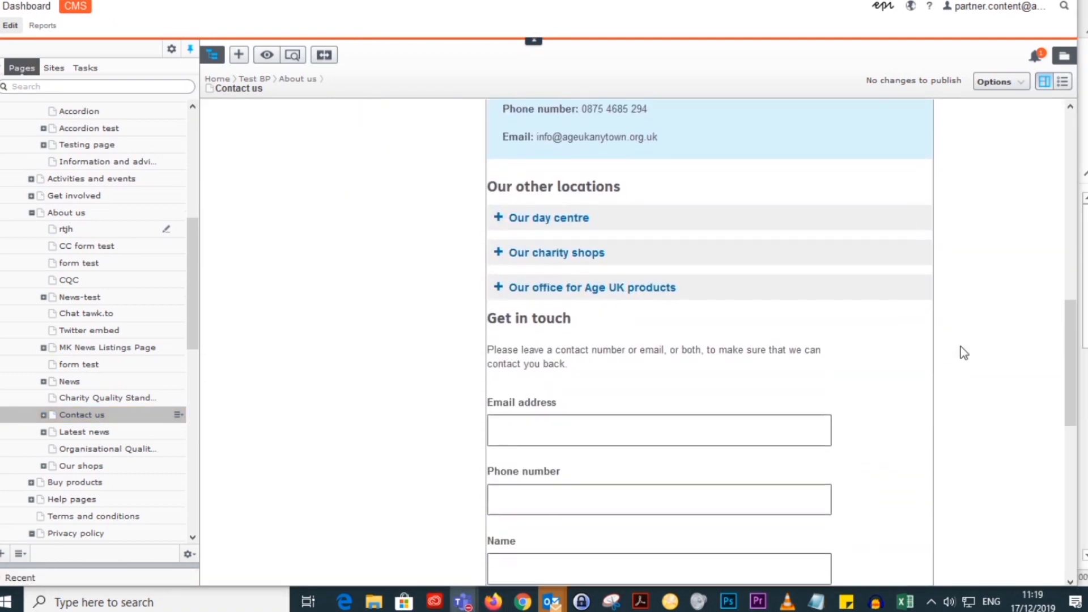
pyautogui.scroll(10, 920, 369)
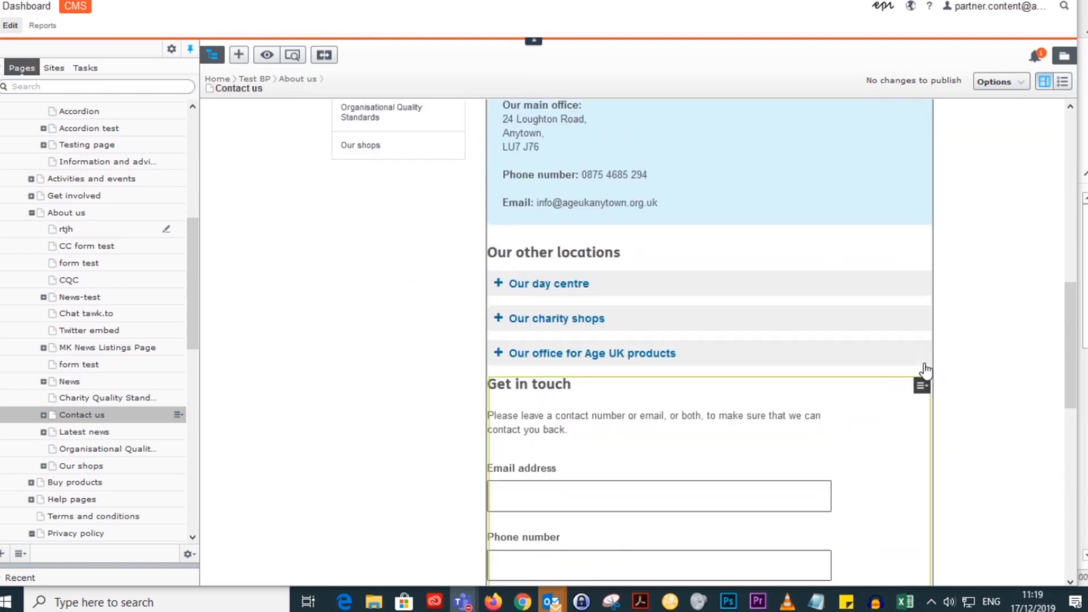
pyautogui.click(1063, 83)
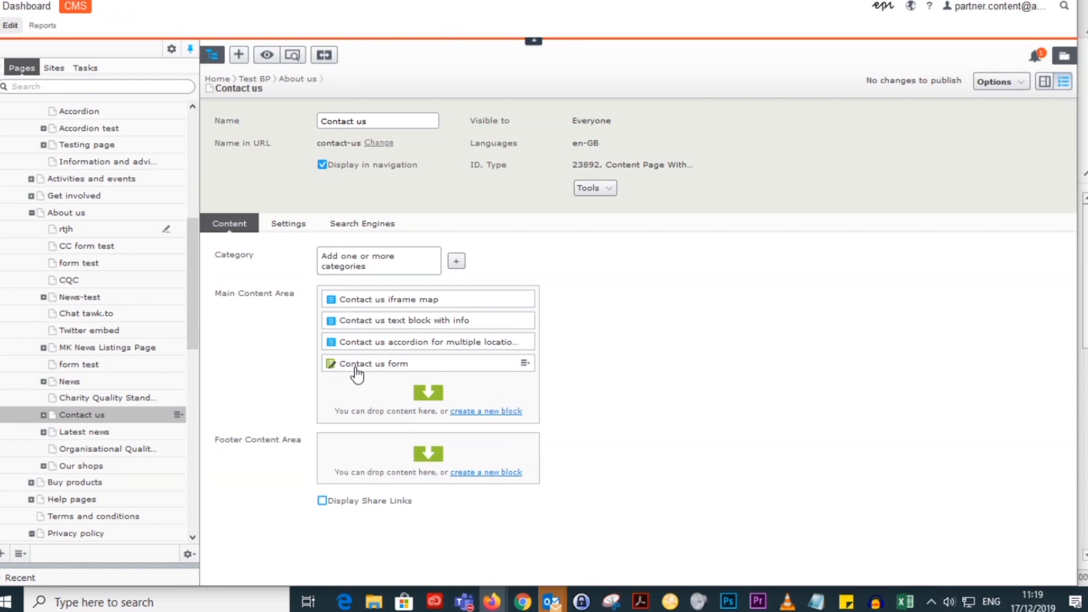
pyautogui.click(524, 363)
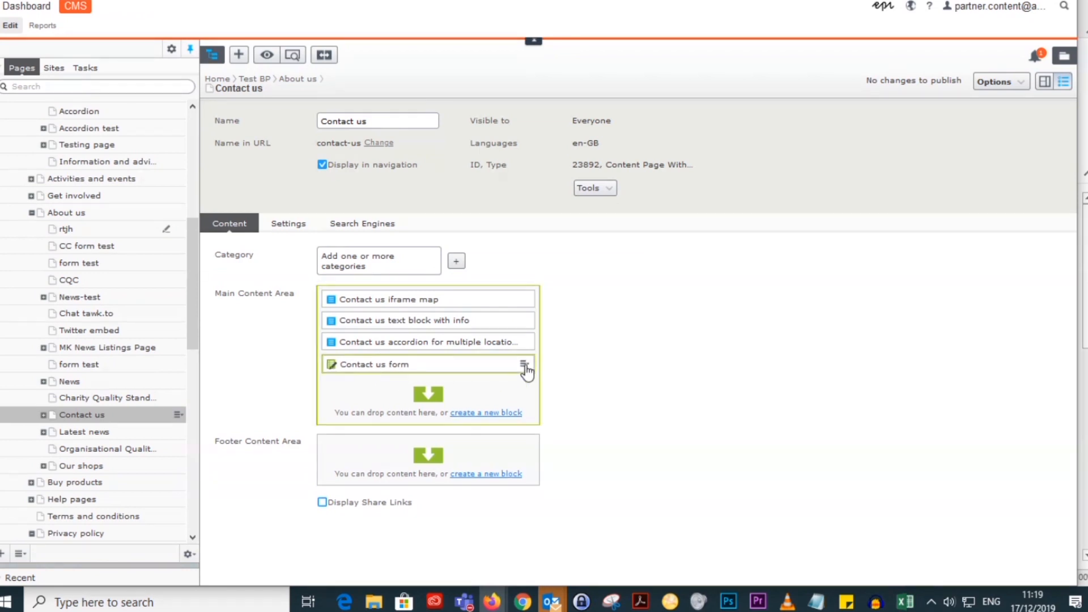
pyautogui.click(542, 375)
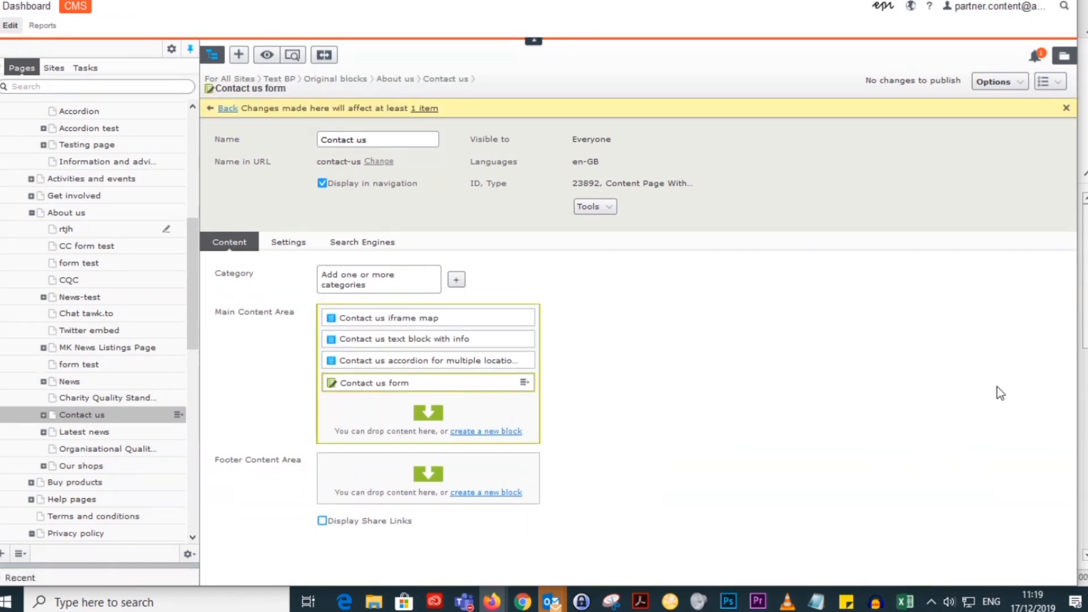
# Step: Examine the Contact us form's submission settings and list of form elements
pyautogui.scroll(-8, 990, 383)
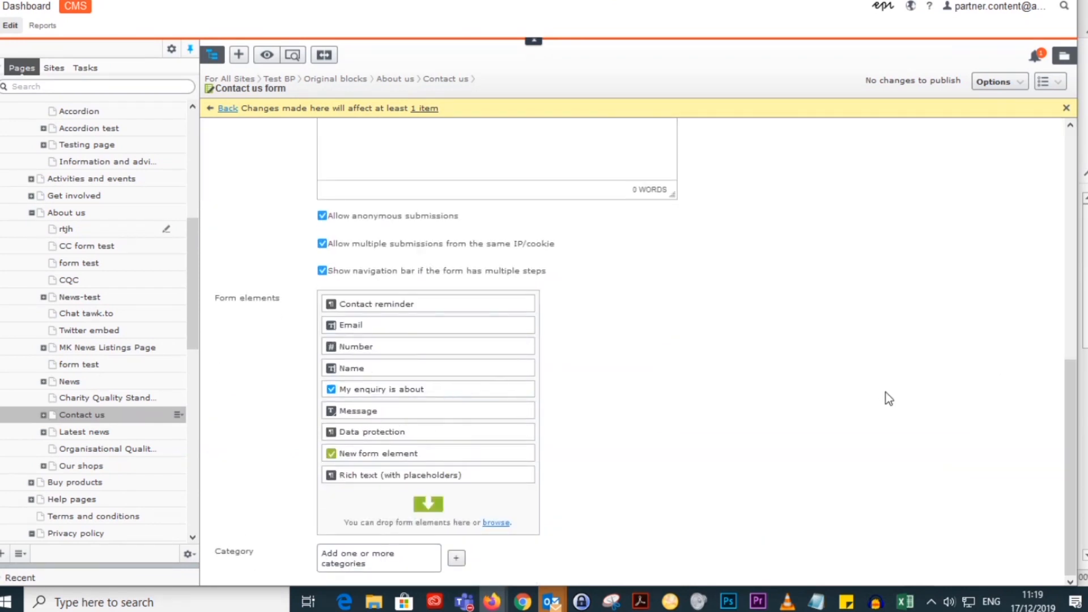
pyautogui.scroll(5, 885, 392)
pyautogui.scroll(3, 893, 392)
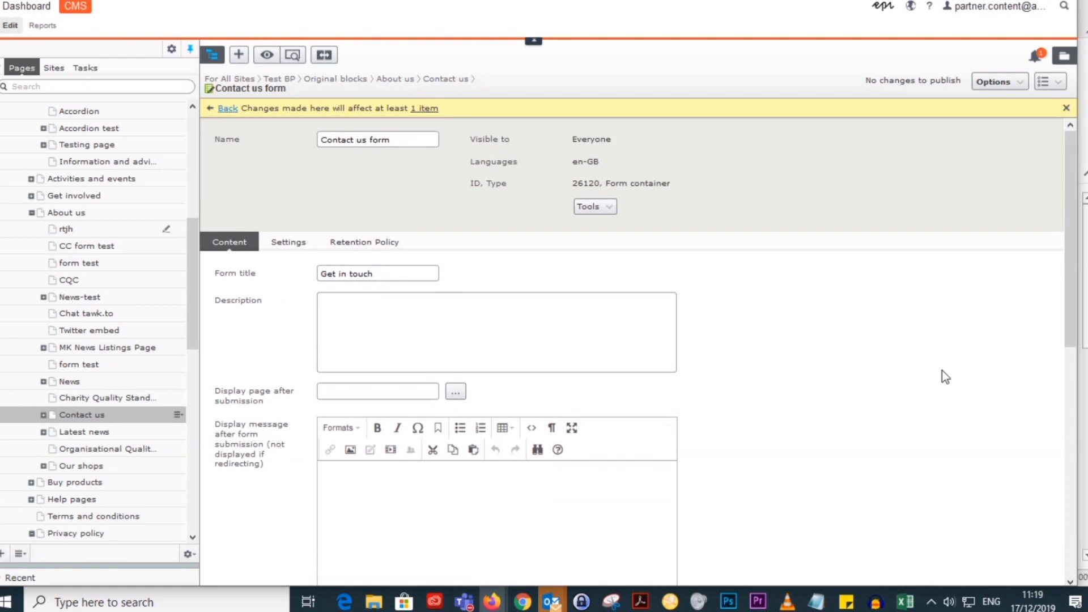
# Step: Show the Contact us form's submissions and delete the two entries dated 2019-10-22
pyautogui.click(1058, 84)
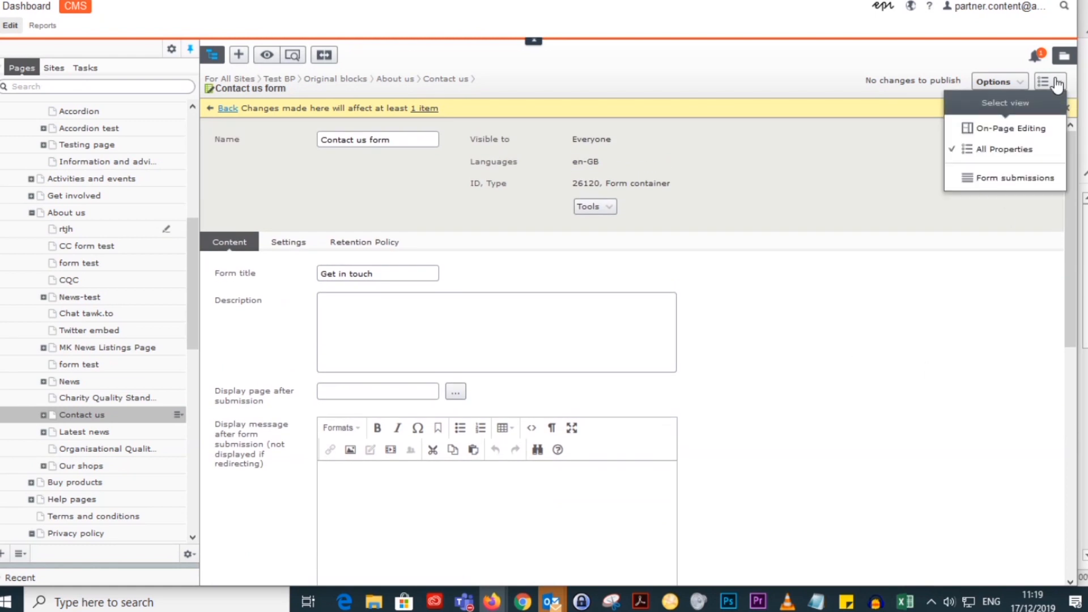
pyautogui.click(1018, 179)
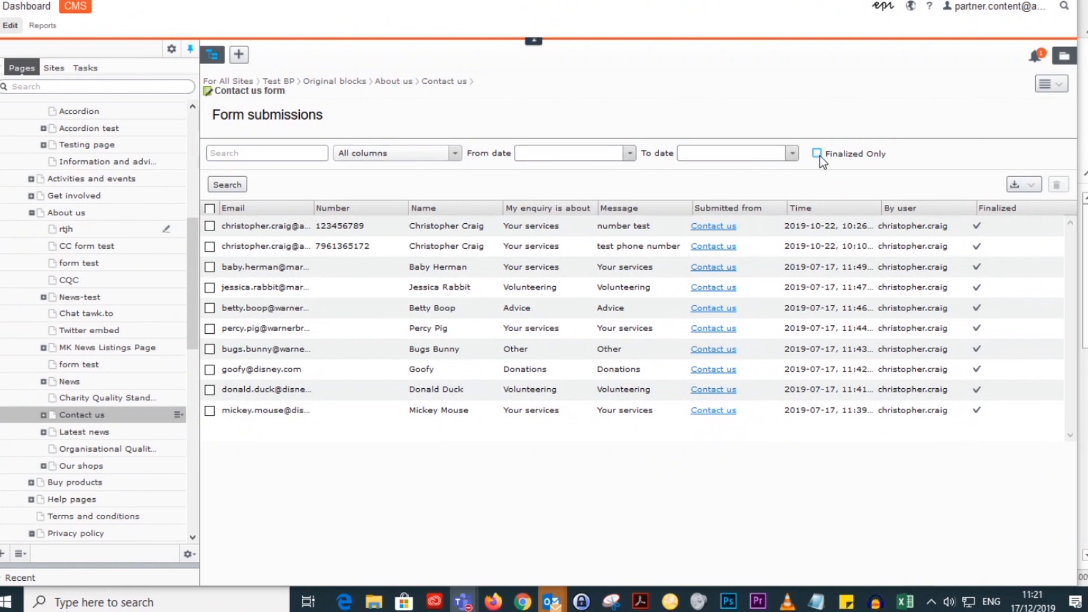
pyautogui.click(211, 226)
pyautogui.click(209, 246)
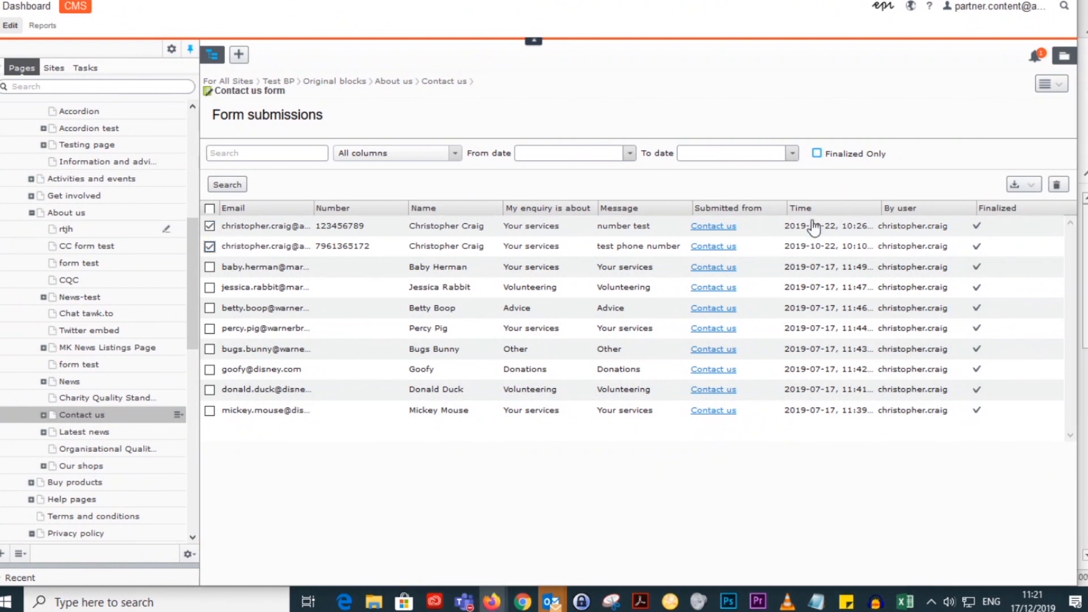
pyautogui.click(1057, 186)
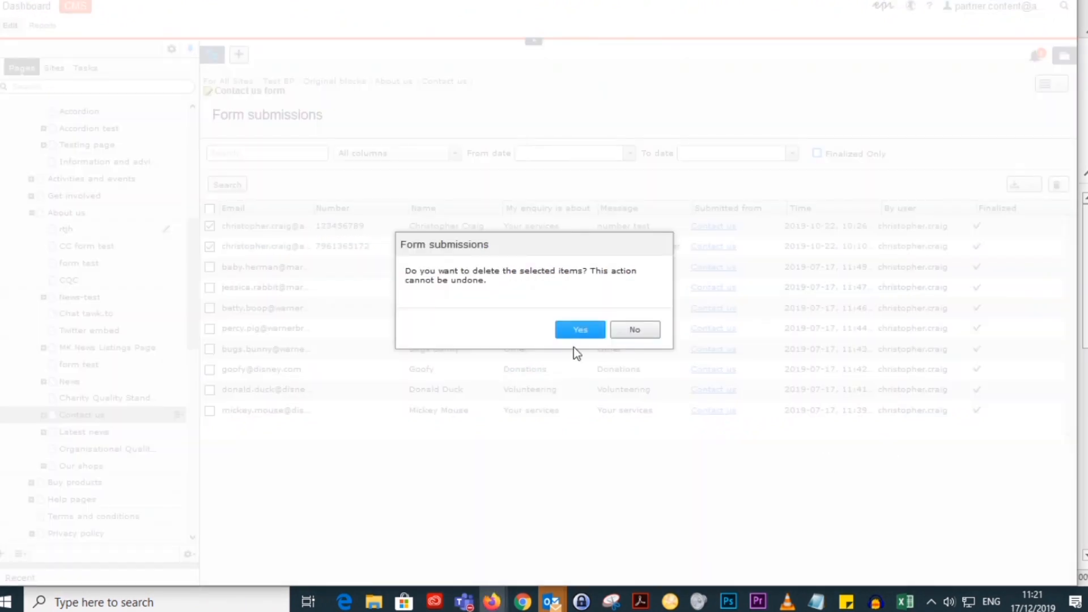
pyautogui.click(579, 334)
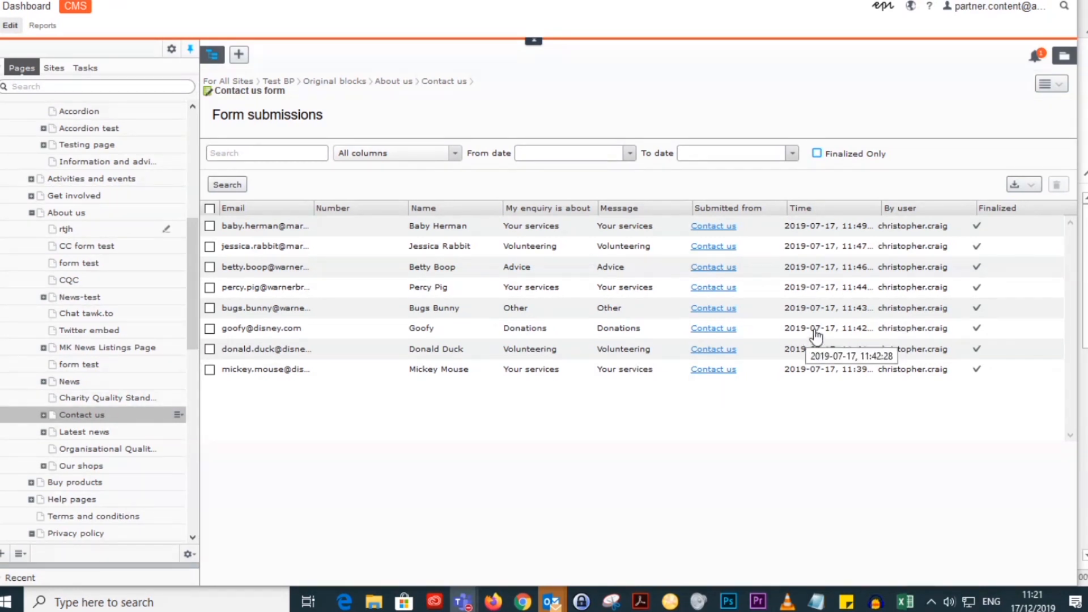
# Step: Export all the form submissions as XLSX, and review the file in Excel with the Email column widened
pyautogui.click(1026, 189)
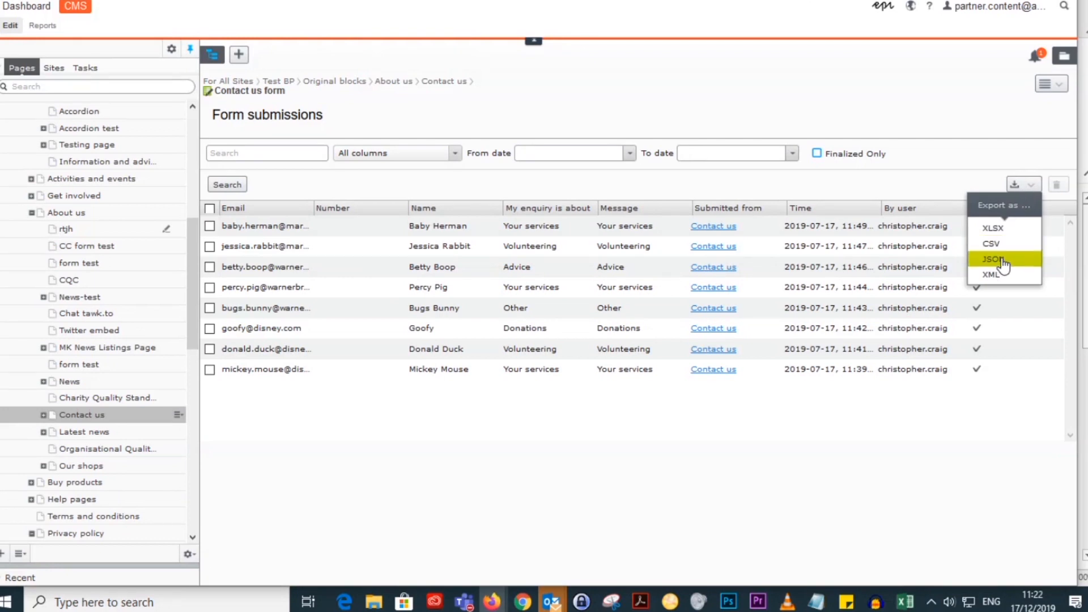
pyautogui.click(995, 229)
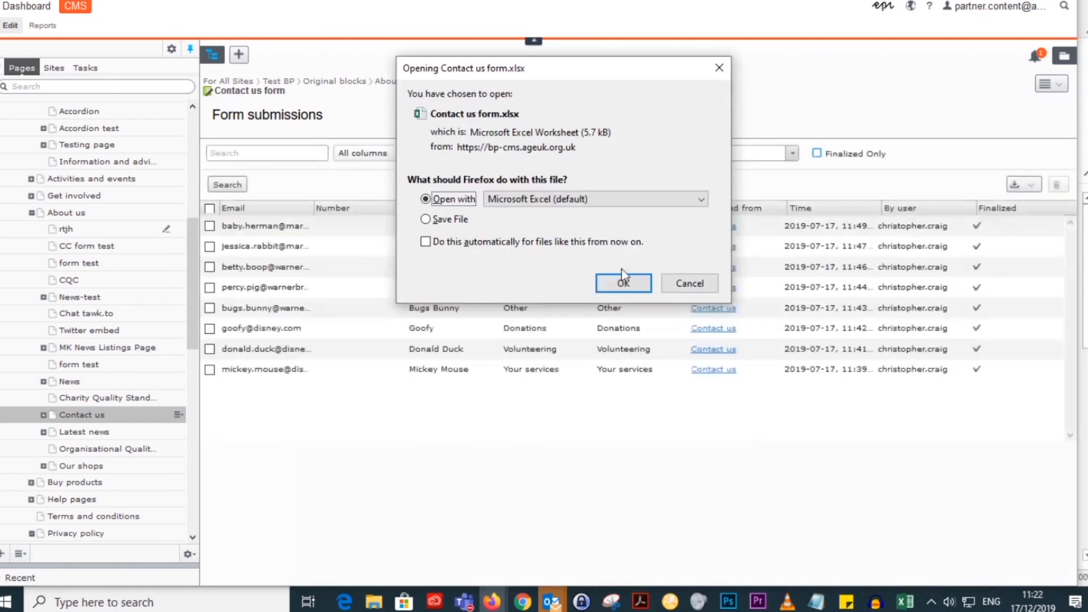
pyautogui.click(625, 289)
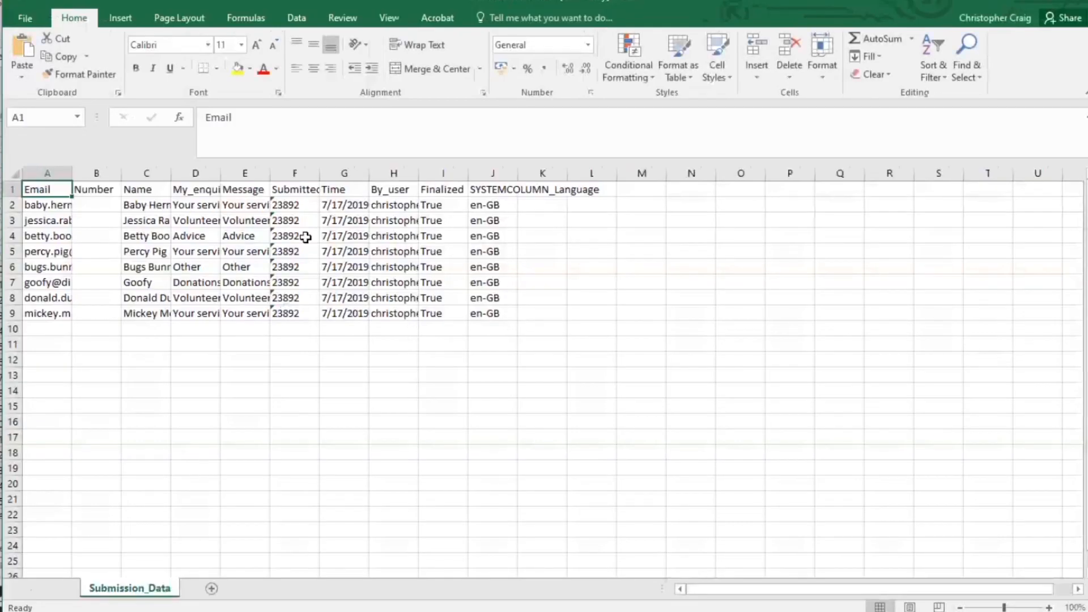
pyautogui.moveTo(76, 182); pyautogui.dragTo(186, 180)
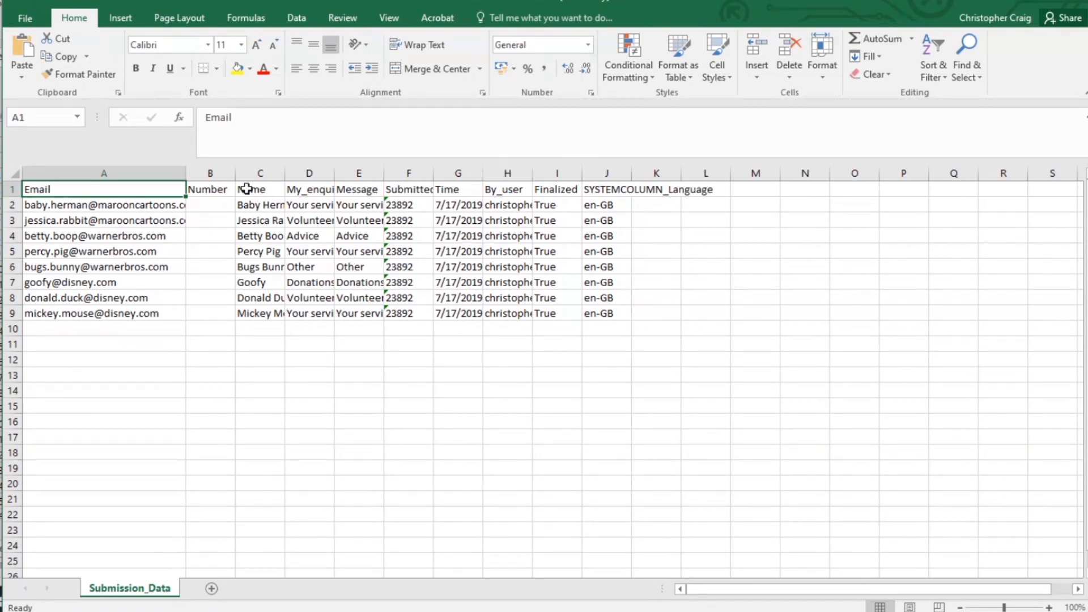
pyautogui.moveTo(658, 313); pyautogui.dragTo(80, 192)
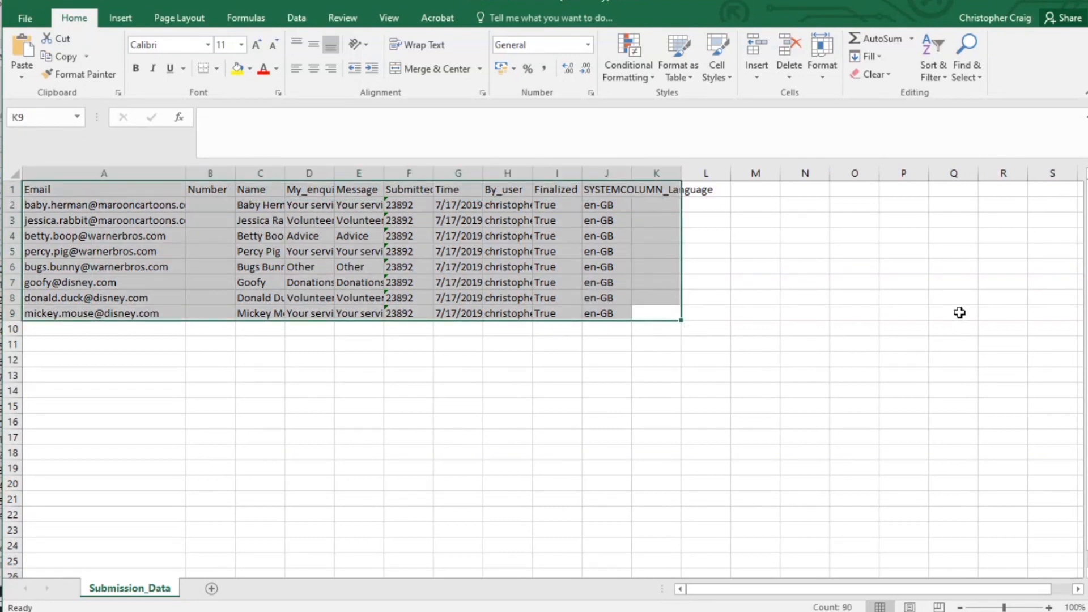
pyautogui.click(1016, 0)
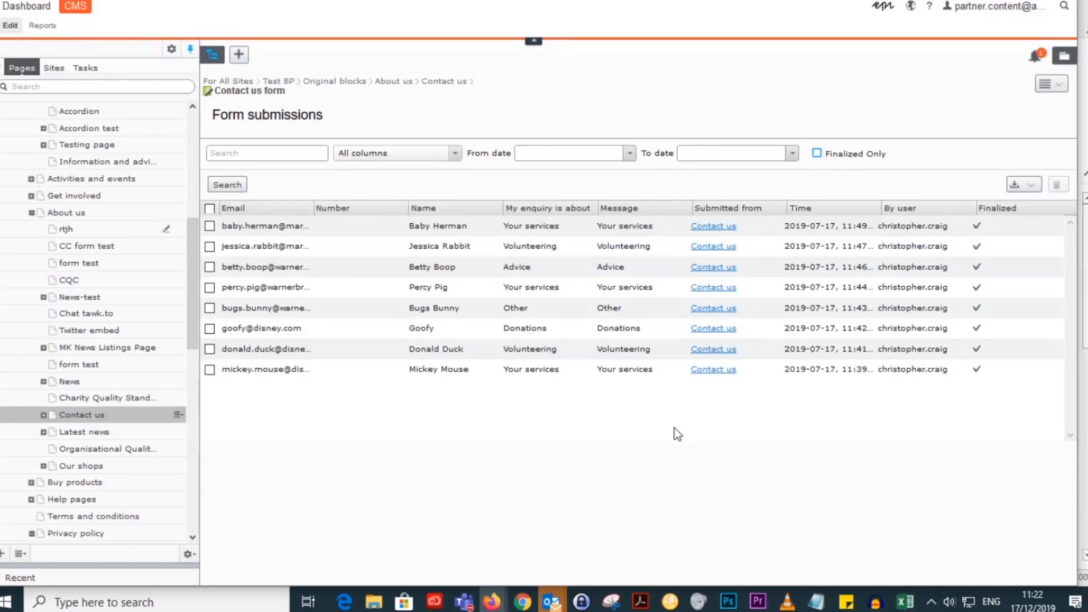
# Step: Export only the first listed submission as XLSX, and review it in Excel with the Email column widened
pyautogui.click(210, 226)
pyautogui.click(1020, 185)
pyautogui.click(1008, 225)
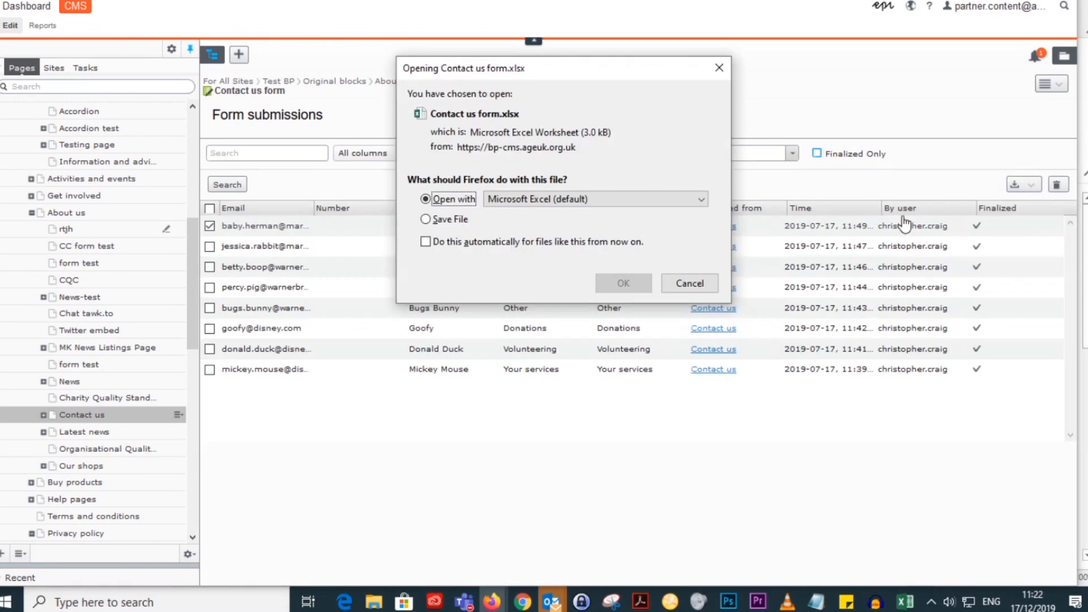
pyautogui.click(634, 289)
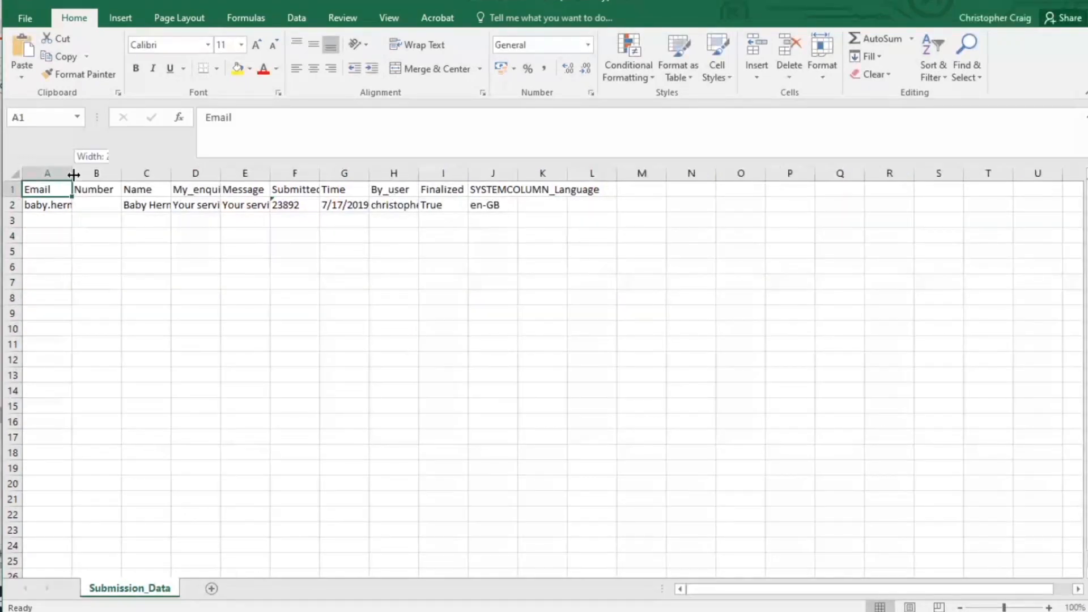
pyautogui.moveTo(73, 173); pyautogui.dragTo(279, 173)
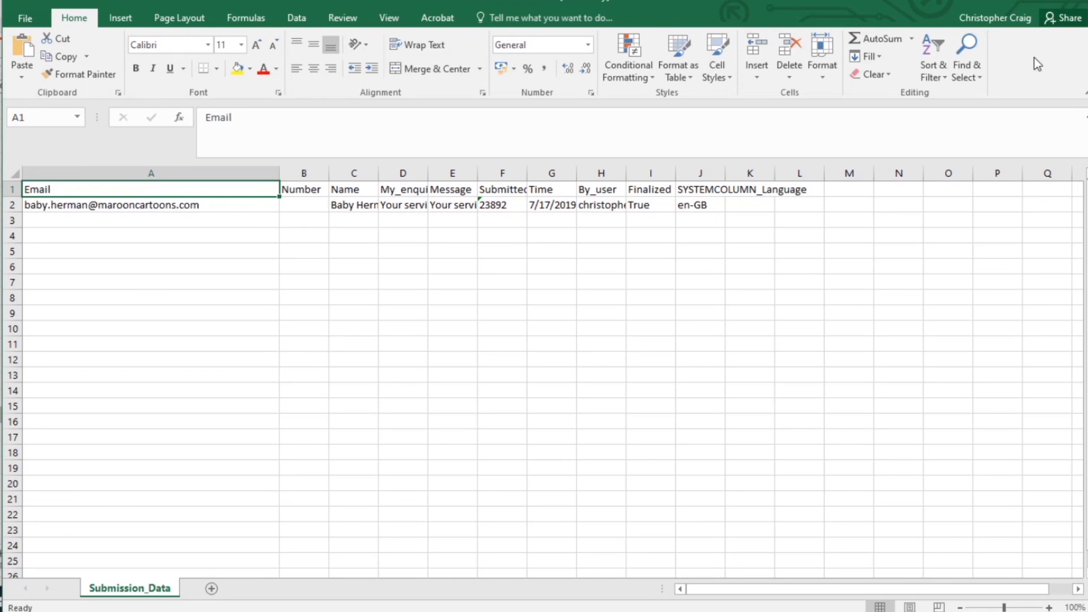
pyautogui.hotkey('ctrl', 'v')
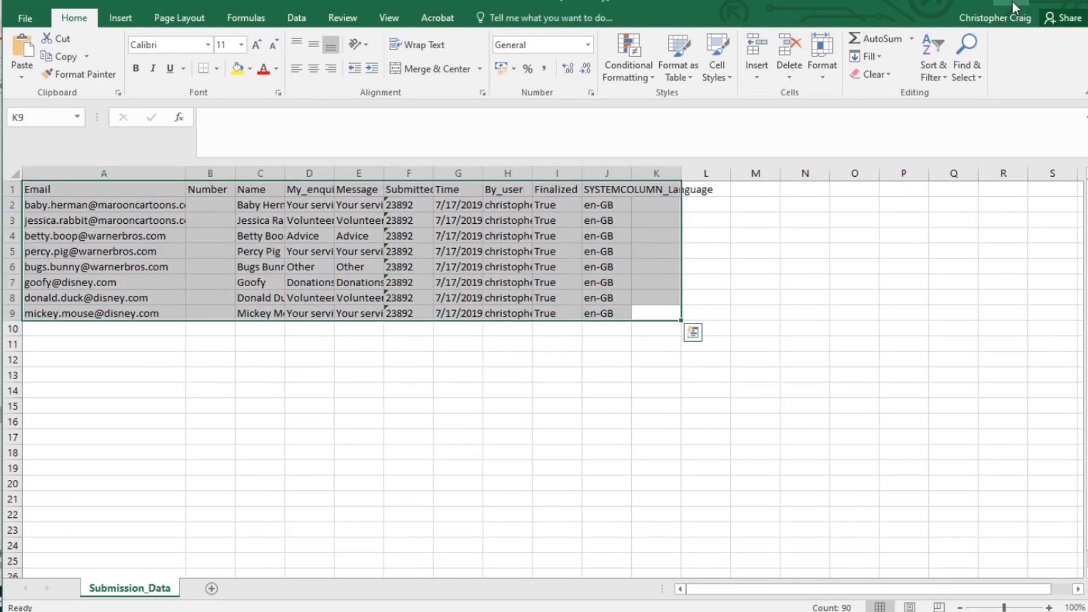
pyautogui.click(1016, 2)
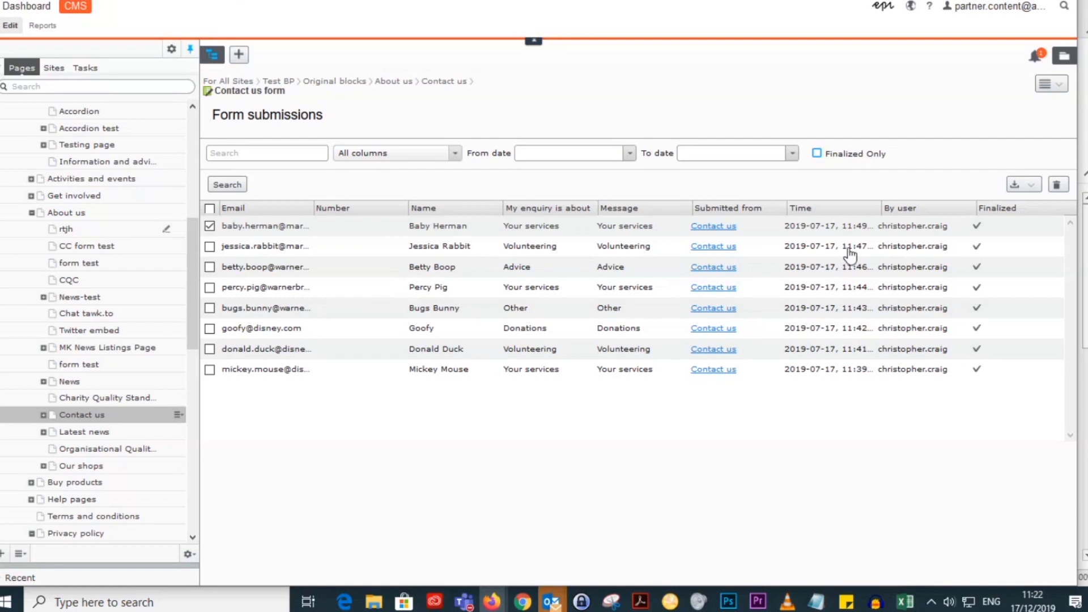
# Step: Return to all properties of the Contact us form and review its content options and Settings
pyautogui.click(1052, 84)
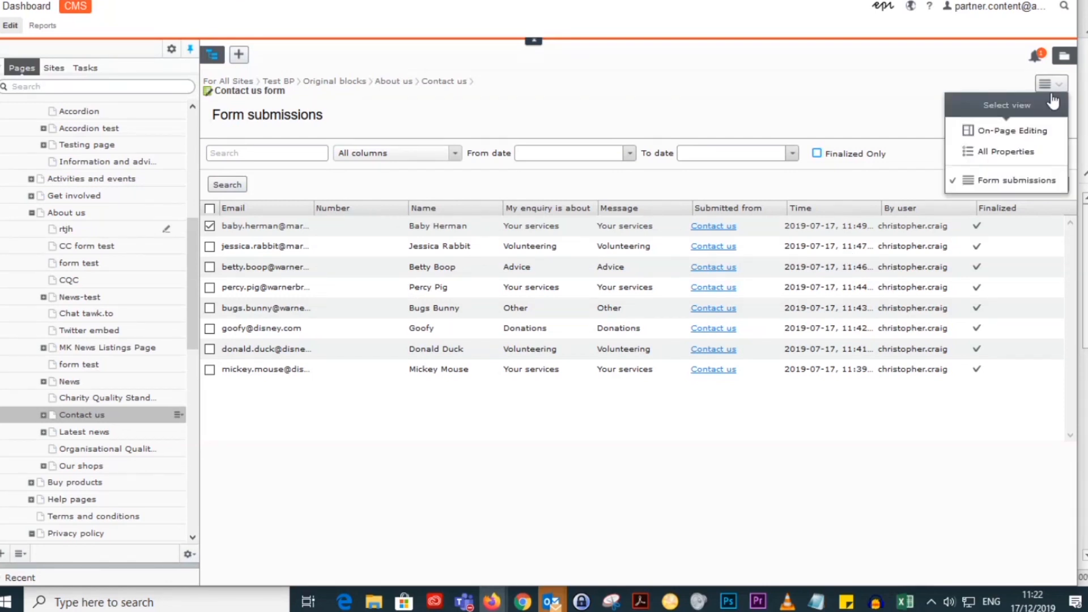
pyautogui.click(1021, 149)
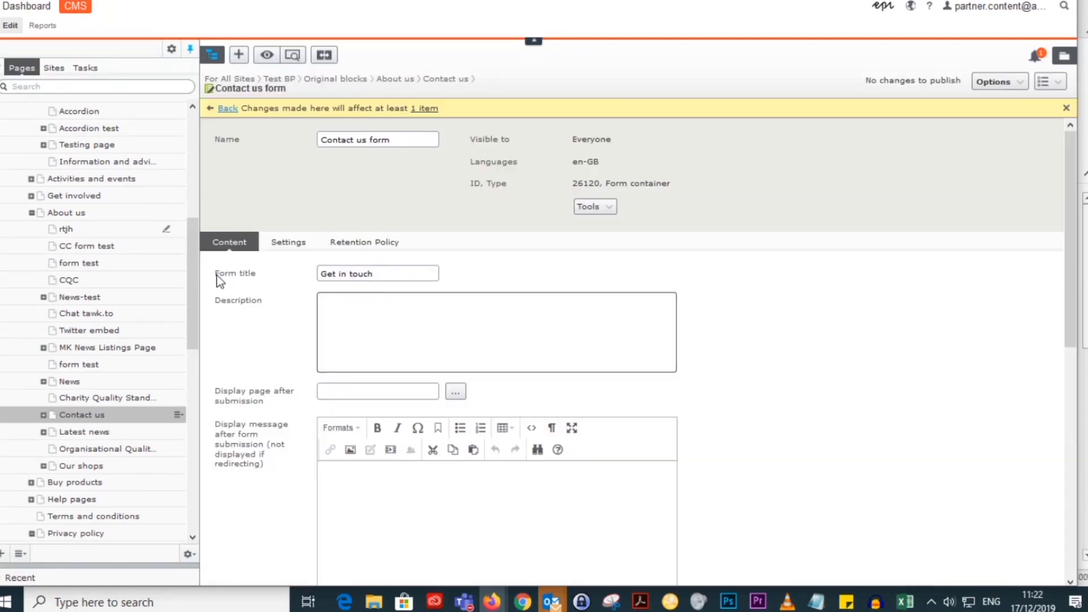
pyautogui.scroll(-5, 667, 421)
pyautogui.scroll(-2, 723, 438)
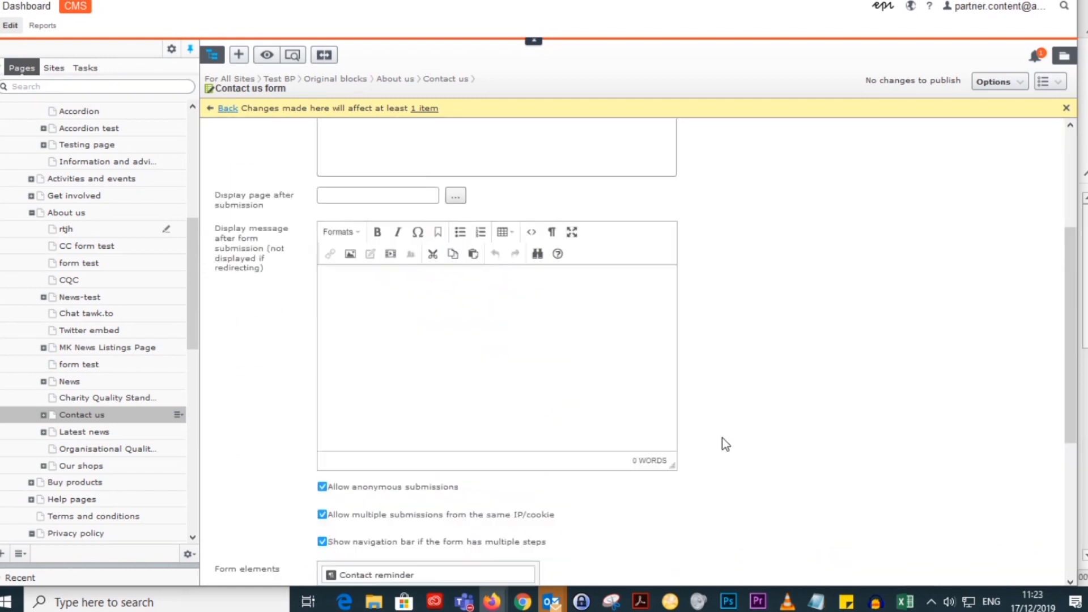
pyautogui.scroll(7, 724, 438)
pyautogui.click(288, 242)
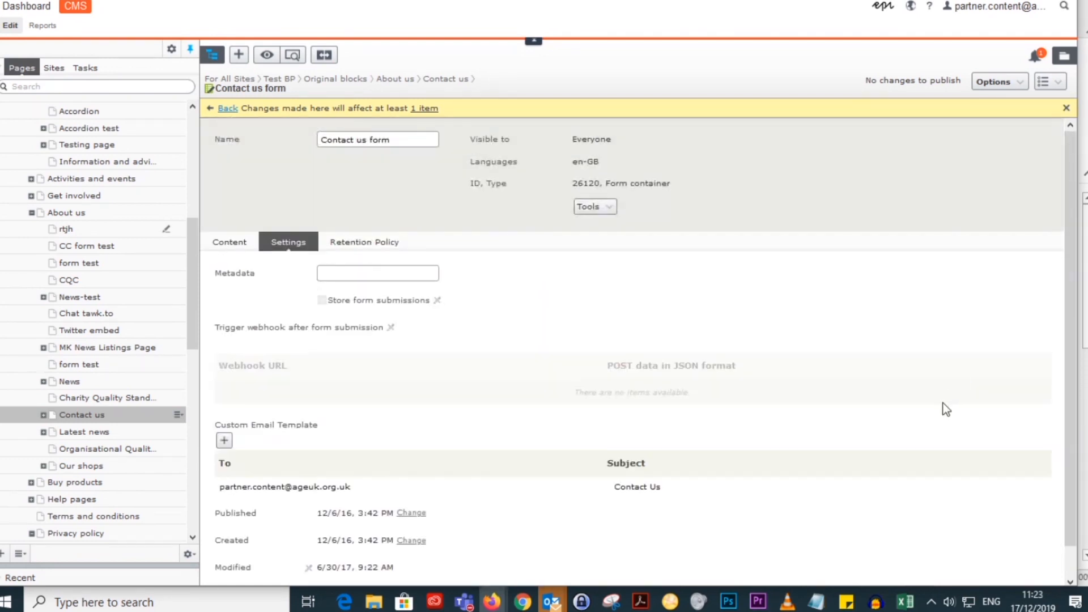
pyautogui.scroll(-1, 943, 403)
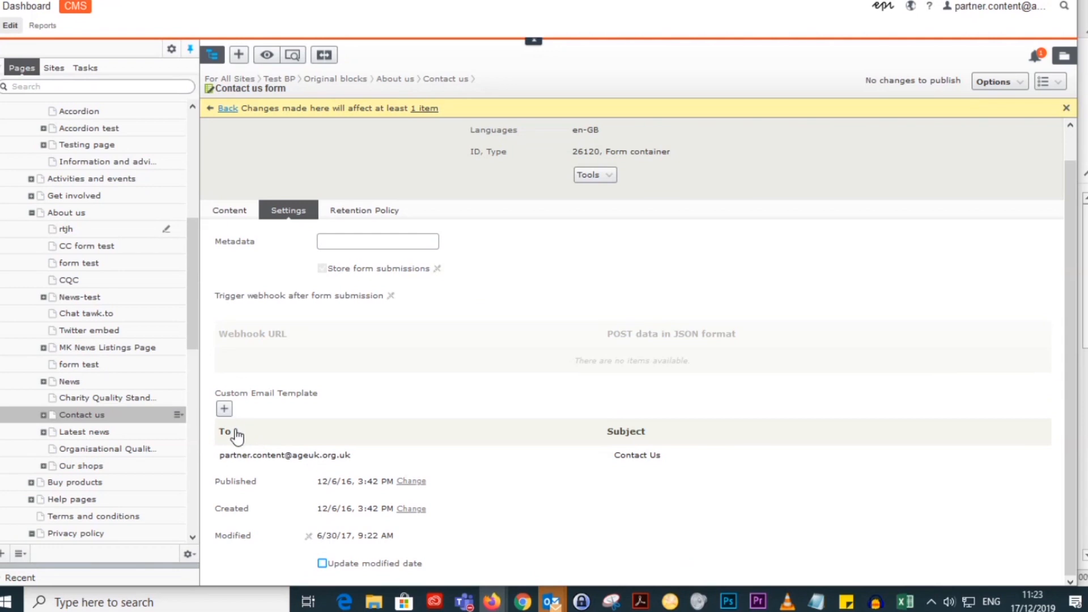
# Step: Inspect the recipient and subject of the existing custom email template entry and a blank new entry, cancelling both
pyautogui.click(1042, 456)
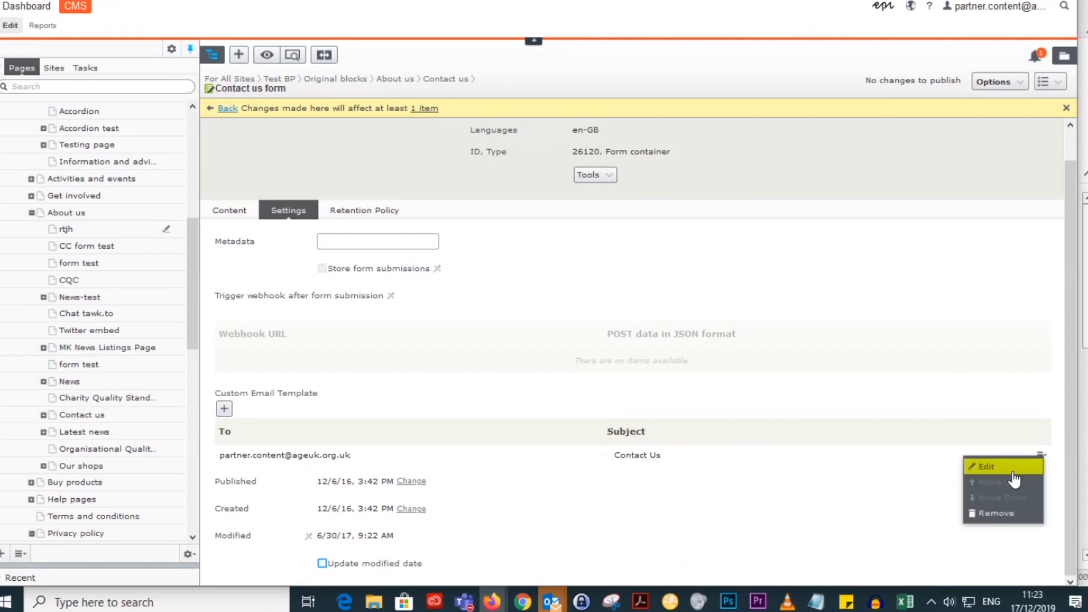
pyautogui.click(1002, 469)
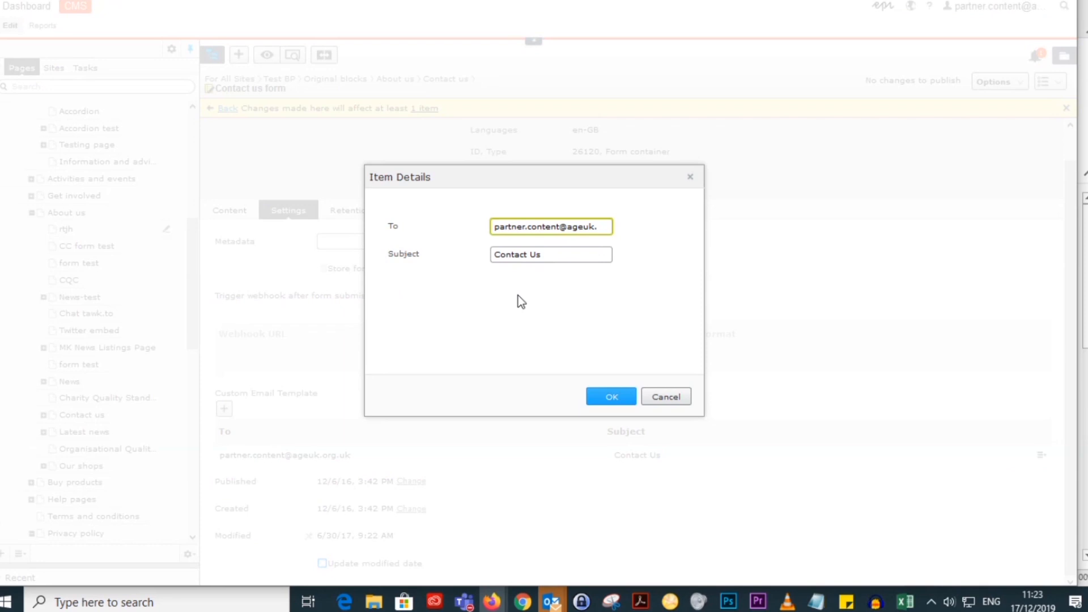
pyautogui.moveTo(545, 255); pyautogui.dragTo(486, 254)
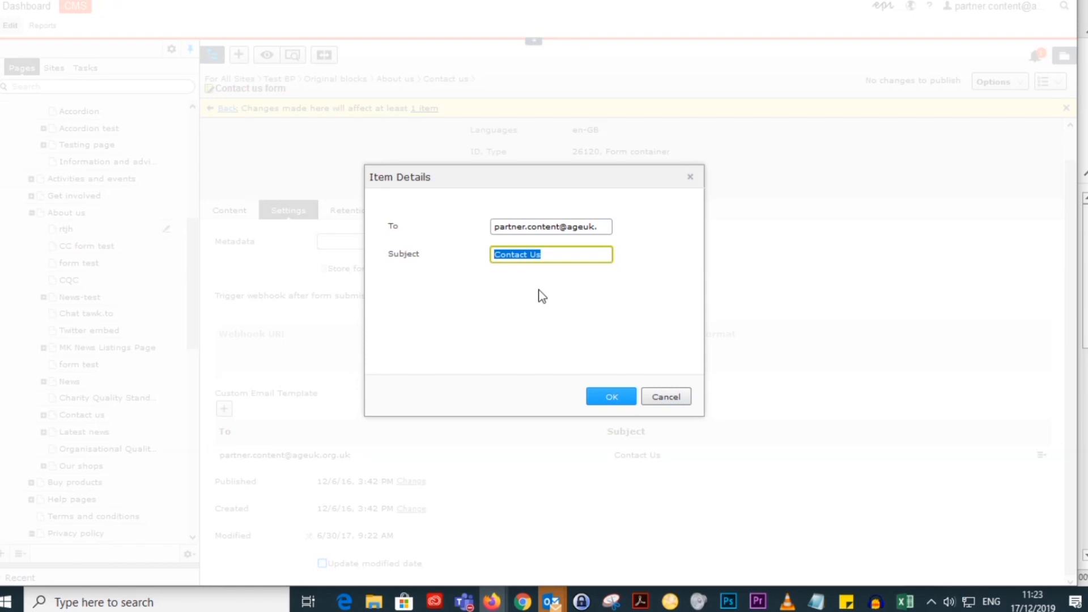
pyautogui.click(675, 399)
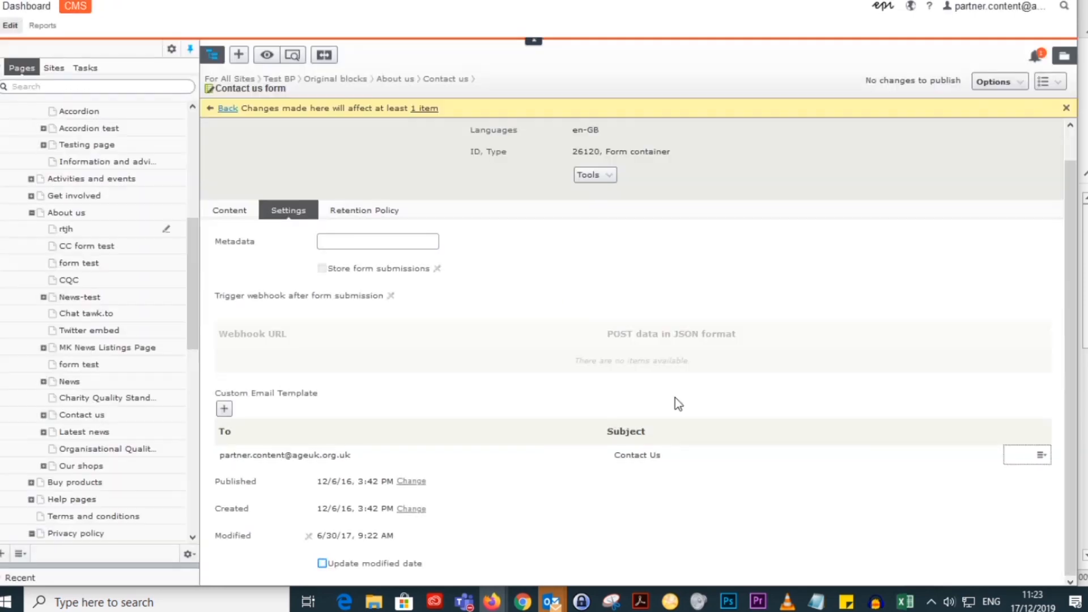
pyautogui.click(224, 408)
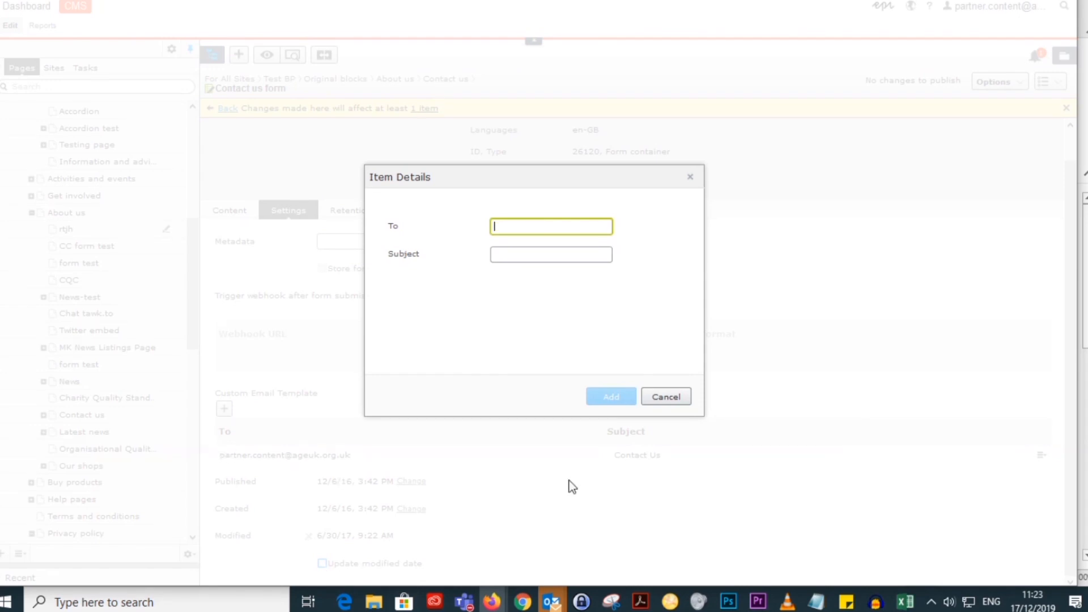
pyautogui.click(666, 404)
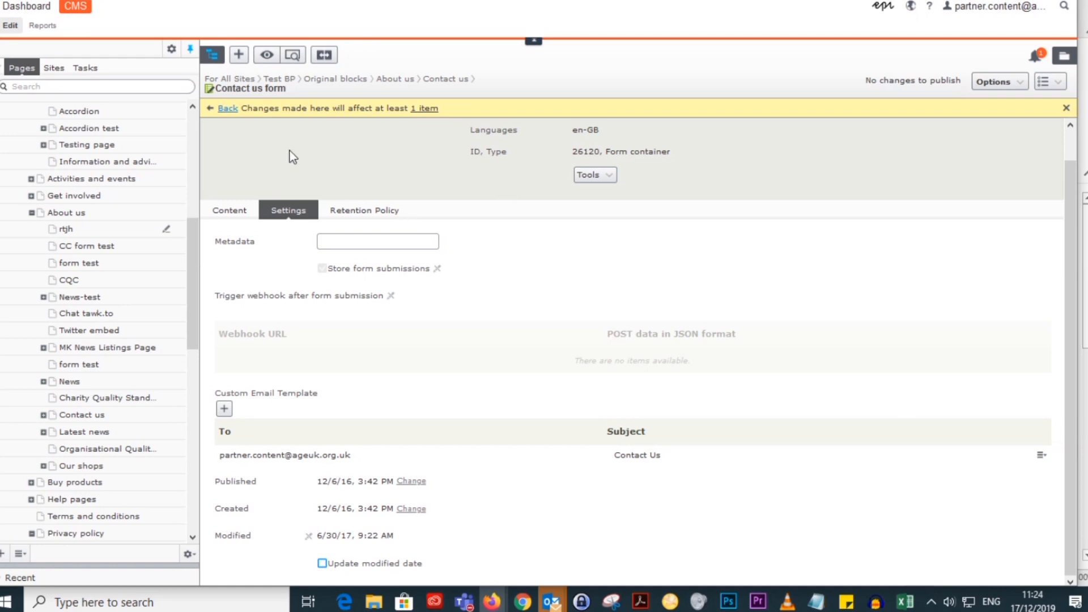
# Step: Look at the form submissions again and examine the Contact us form's Retention Policy options
pyautogui.click(1048, 81)
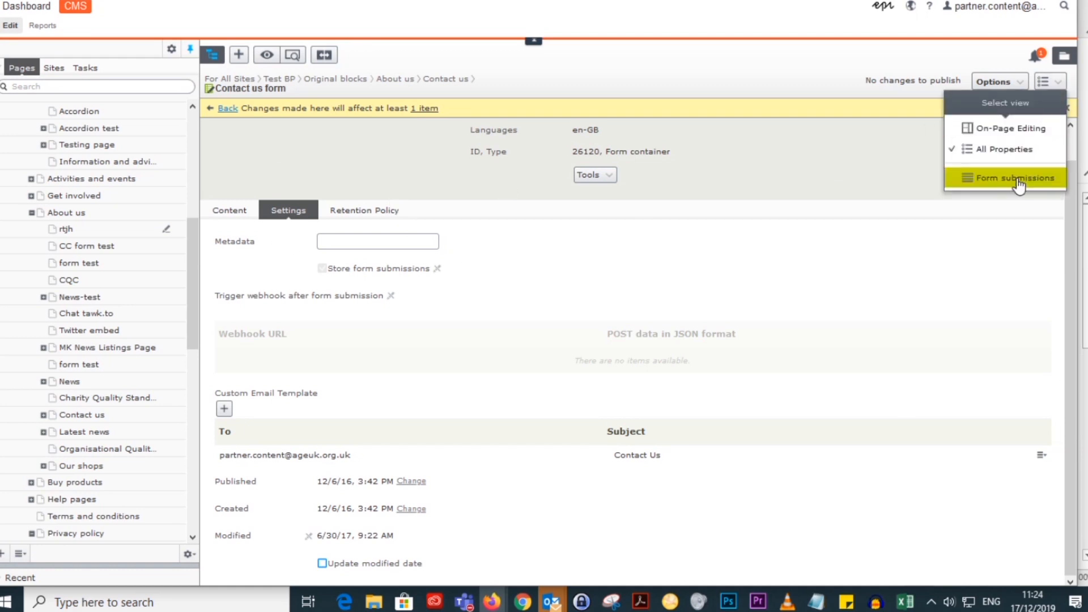
pyautogui.click(964, 177)
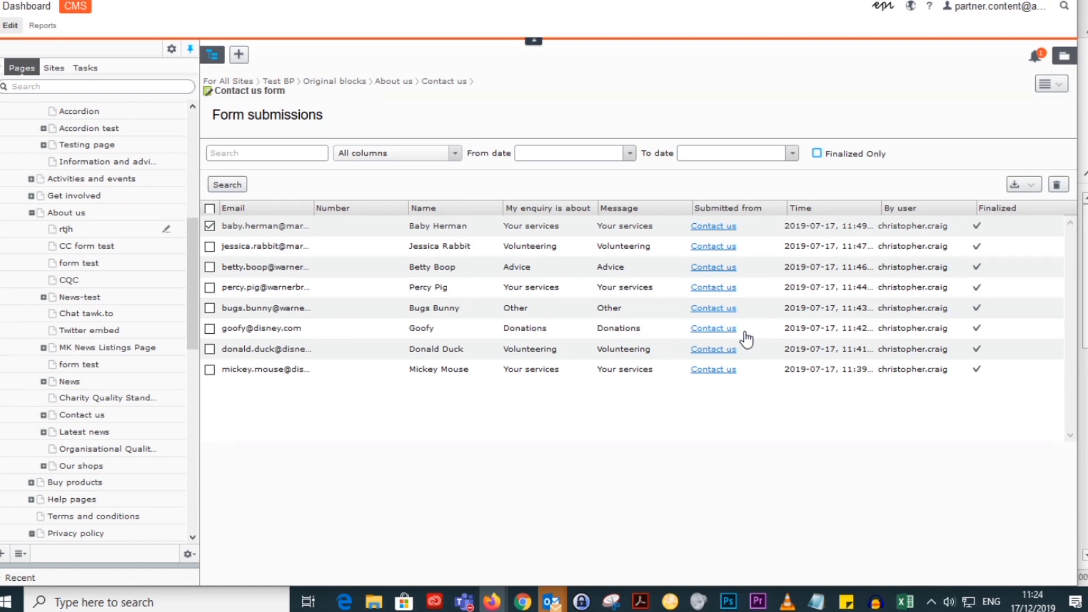
pyautogui.click(1057, 85)
pyautogui.click(1041, 151)
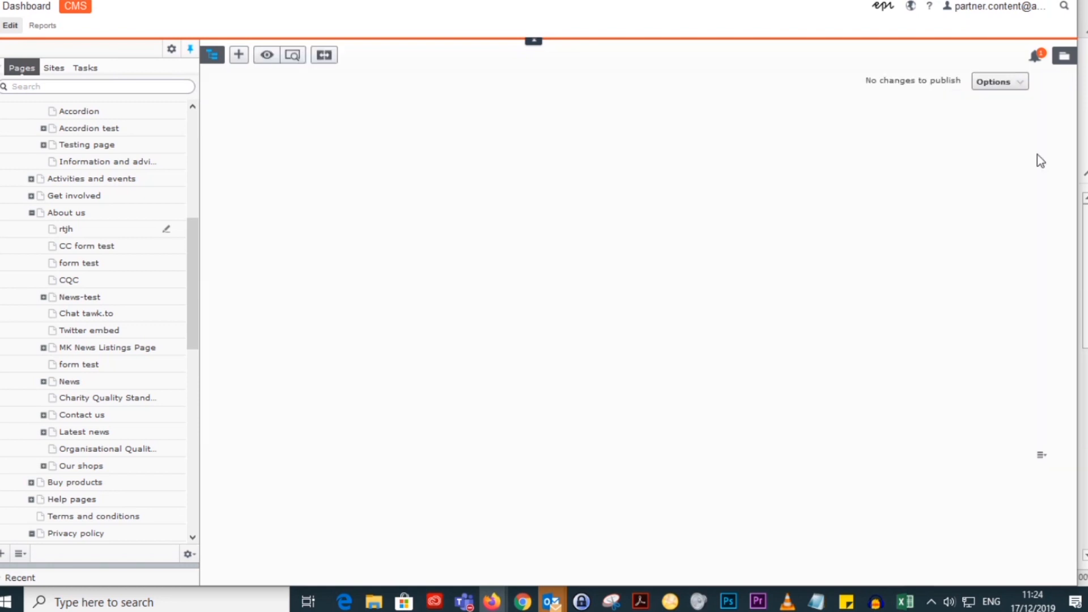
pyautogui.click(361, 244)
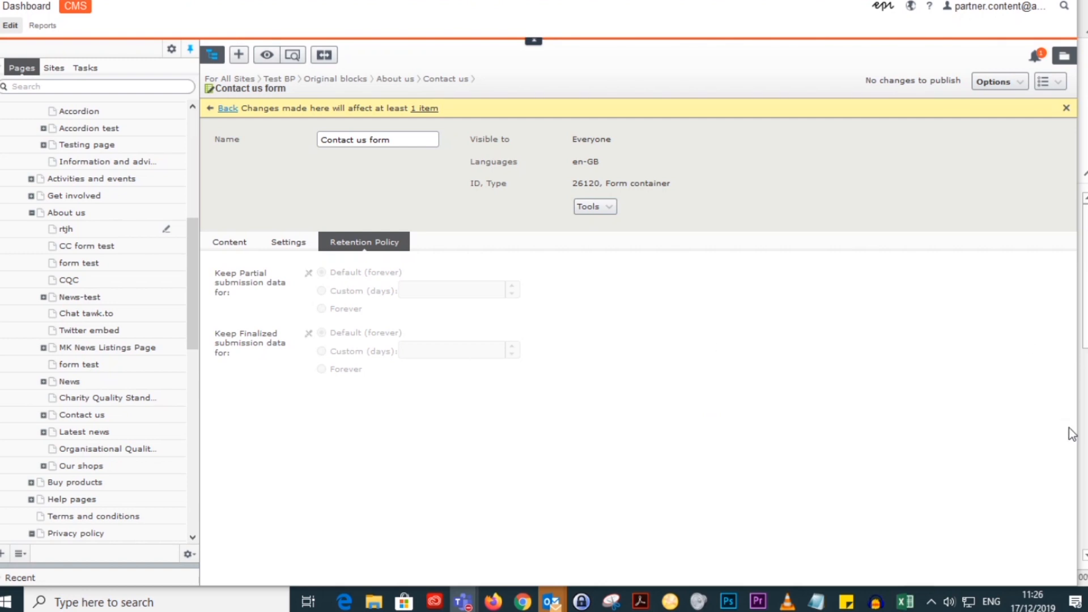
# Step: Show the agenda slide of the Digital Consulting Day presentation in Google Slides and return to the CMS
pyautogui.click(342, 1)
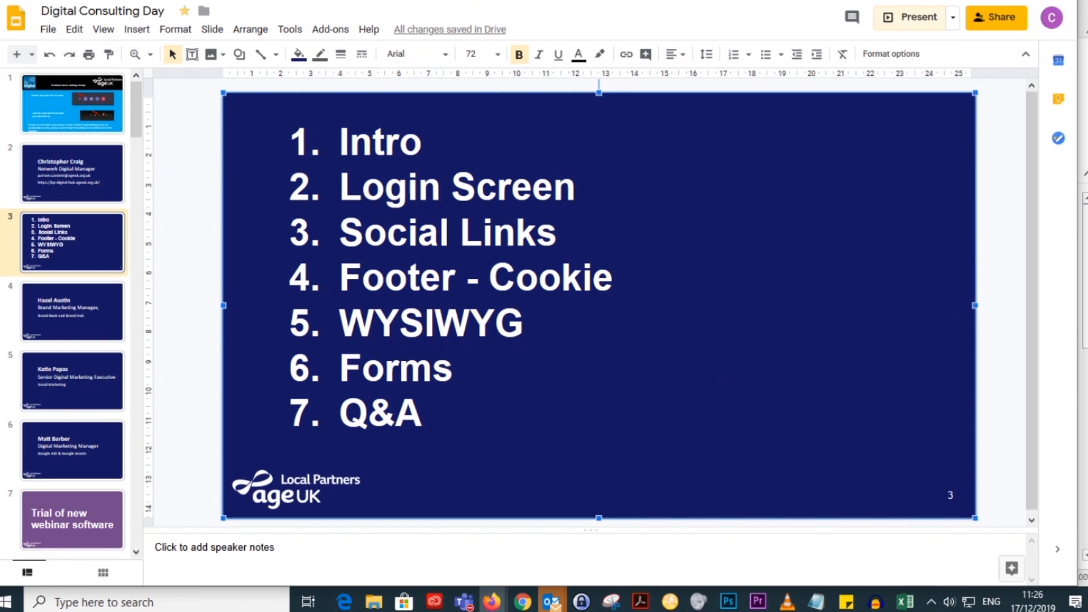
pyautogui.hotkey('ctrl', 'Tab')
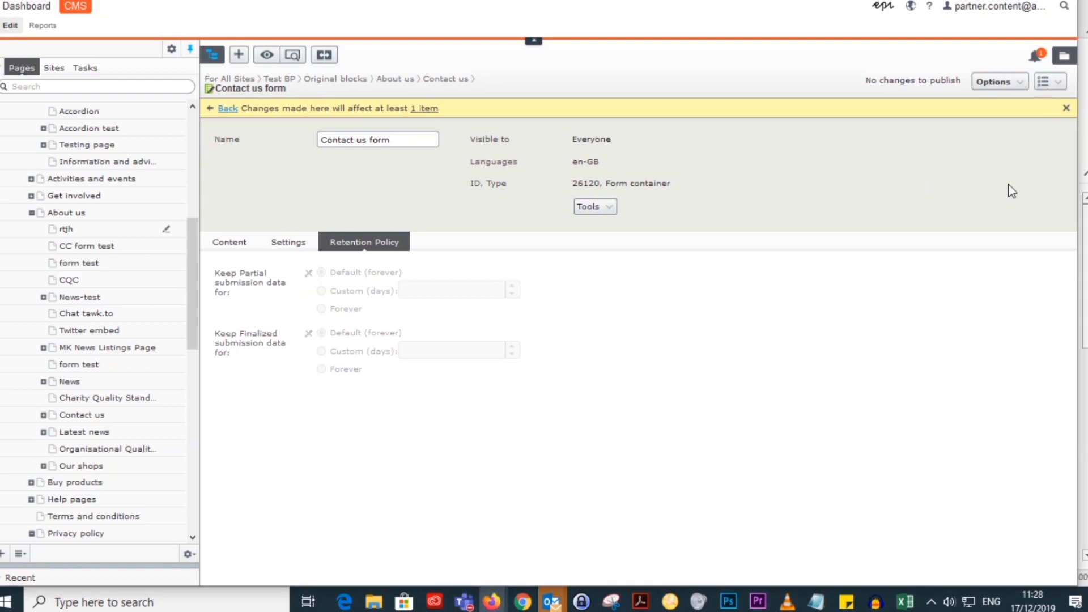
# Step: Reopen the Contact us form's submissions and show the available export formats
pyautogui.click(1050, 81)
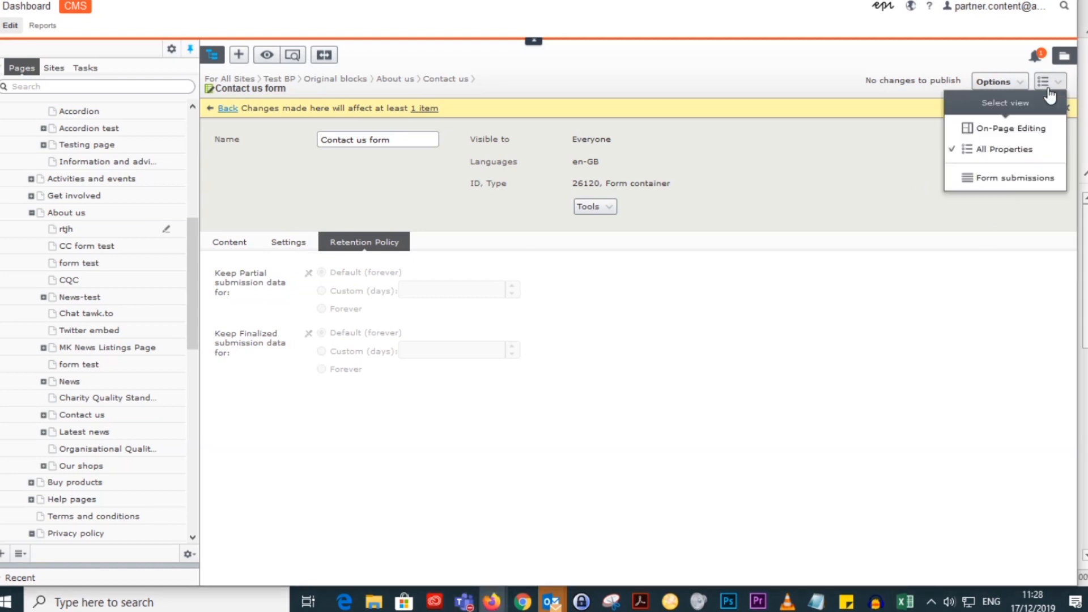
pyautogui.click(1006, 177)
pyautogui.click(1027, 185)
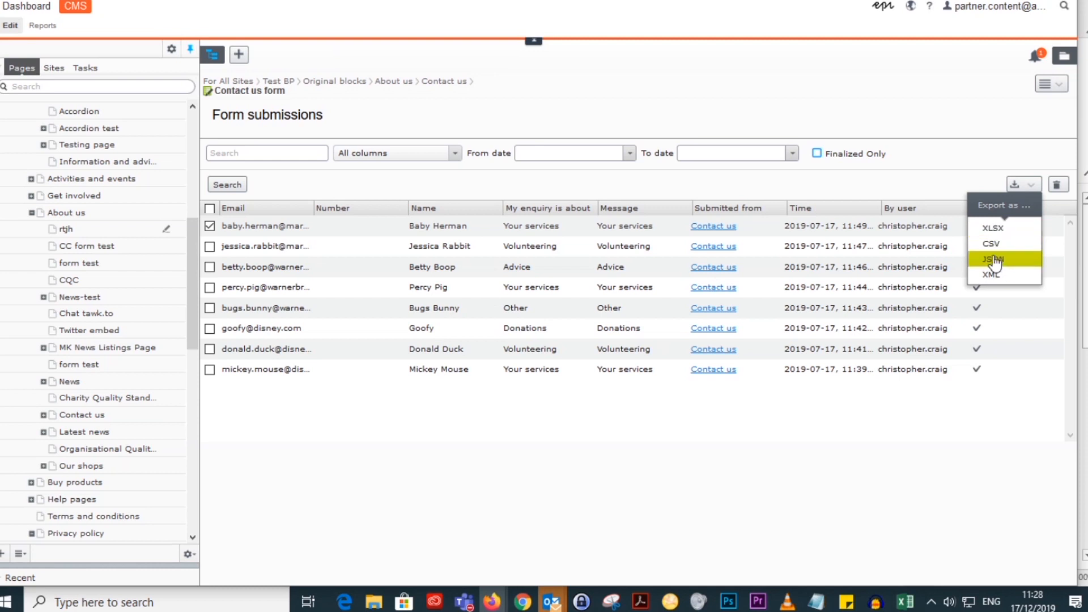
# Step: Deselect the chosen submission, export all Contact us form submissions as XLSX and open the exported file in Excel
pyautogui.click(210, 226)
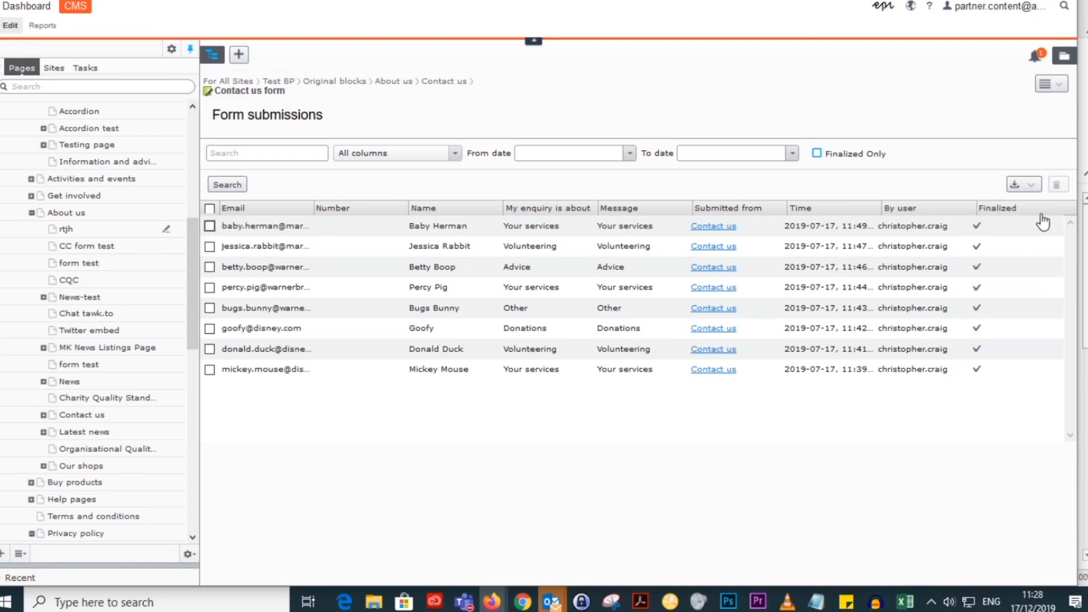
pyautogui.click(1031, 186)
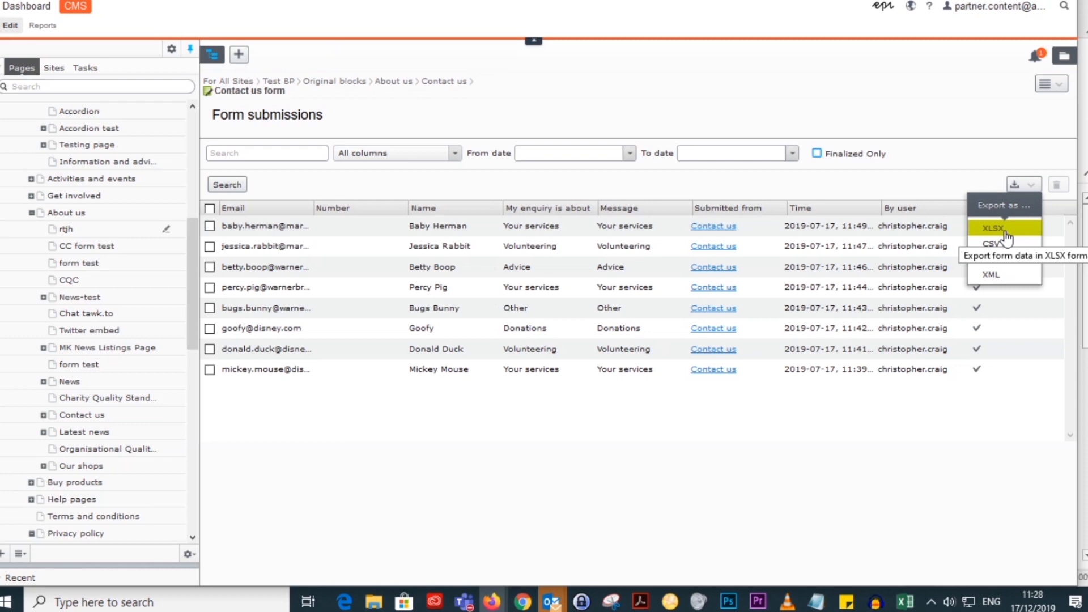
pyautogui.click(1004, 229)
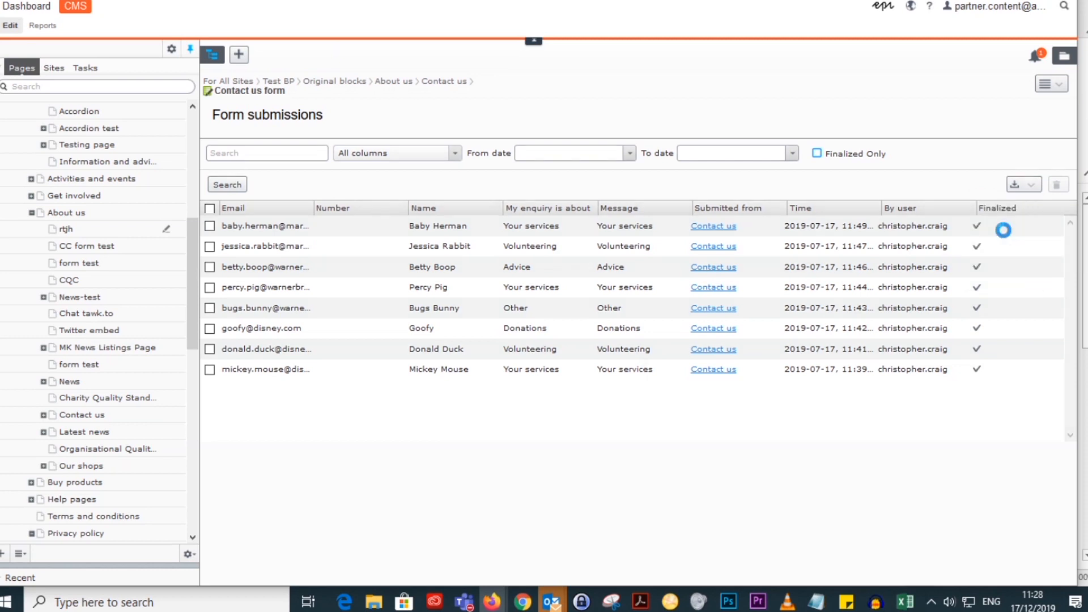
pyautogui.click(624, 283)
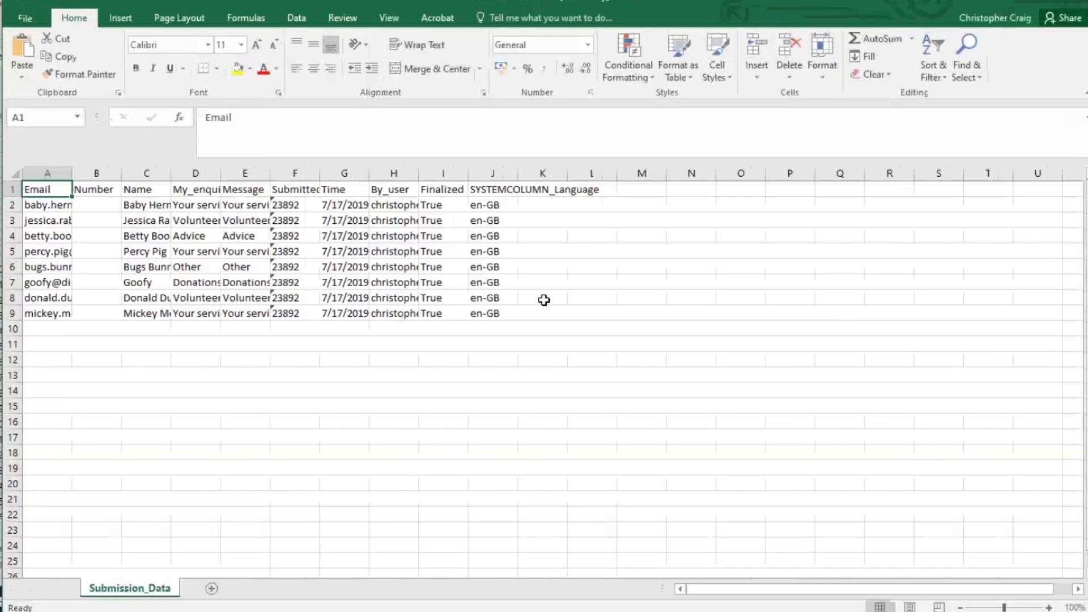
# Step: Convert the entire workbook to an Adobe PDF at actual size and save it to the Desktop as Contact us form-4.pdf
pyautogui.click(25, 17)
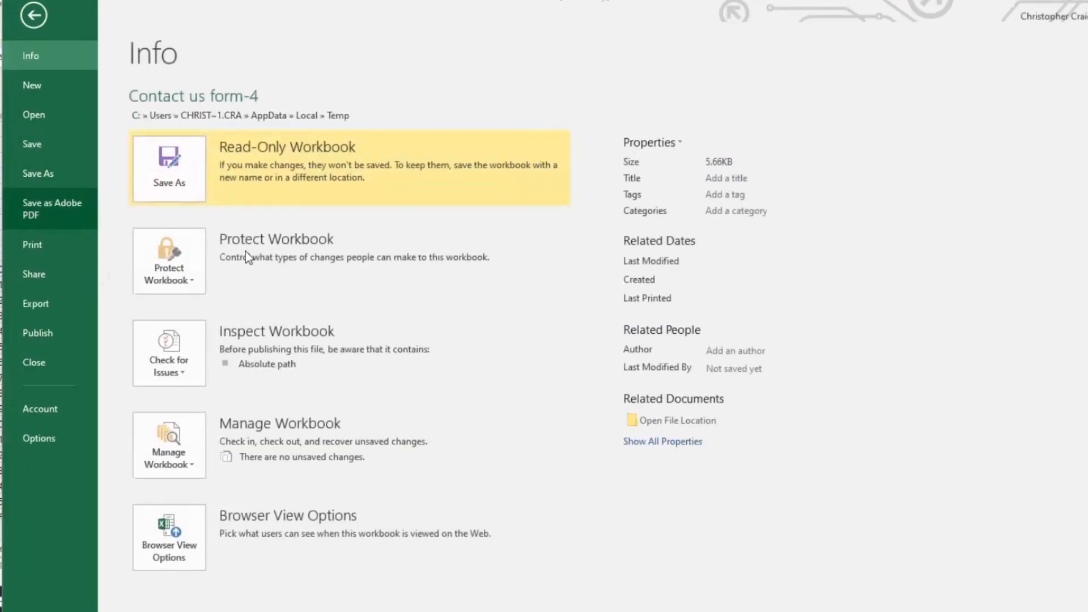
pyautogui.click(63, 199)
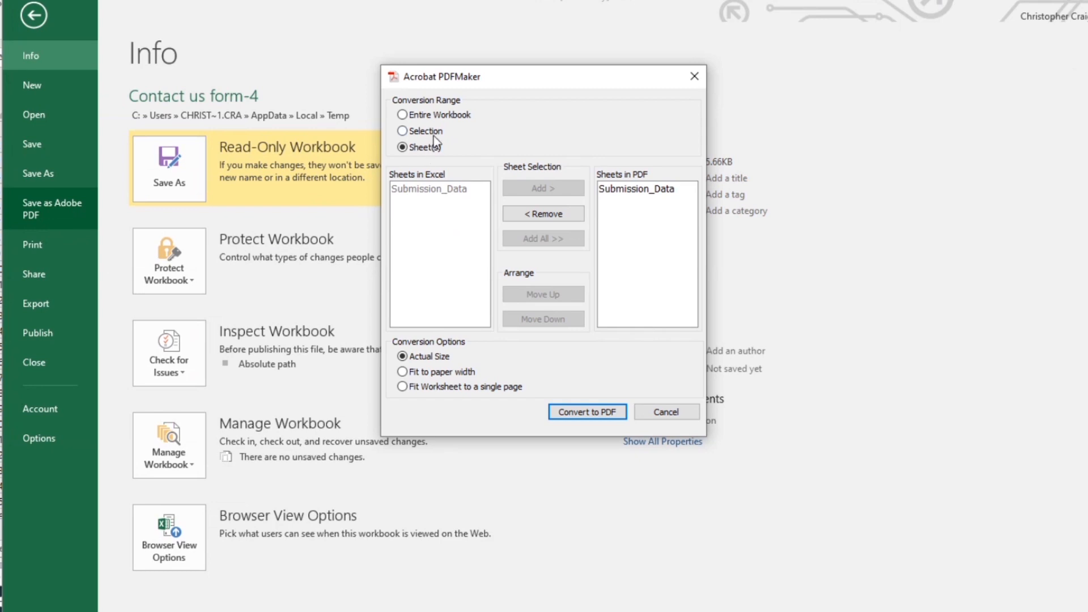
pyautogui.click(439, 117)
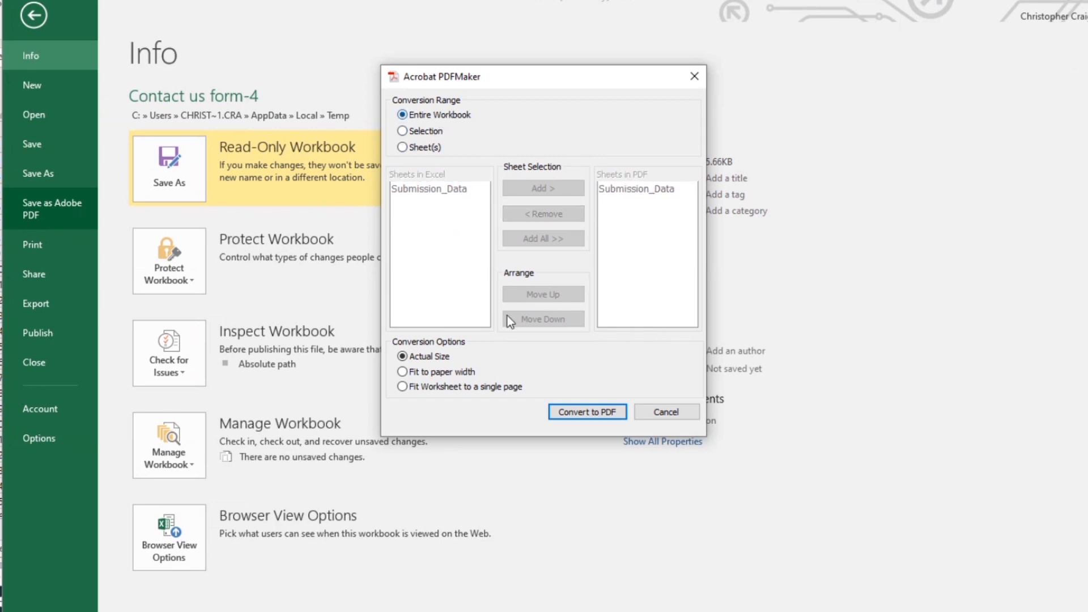
pyautogui.click(607, 417)
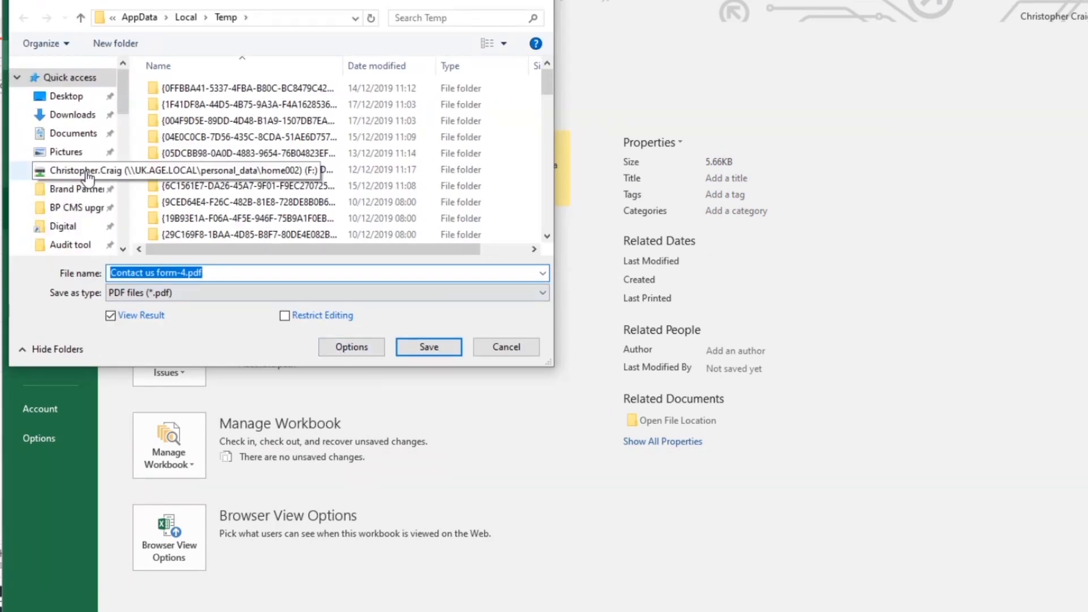
pyautogui.scroll(-5, 88, 120)
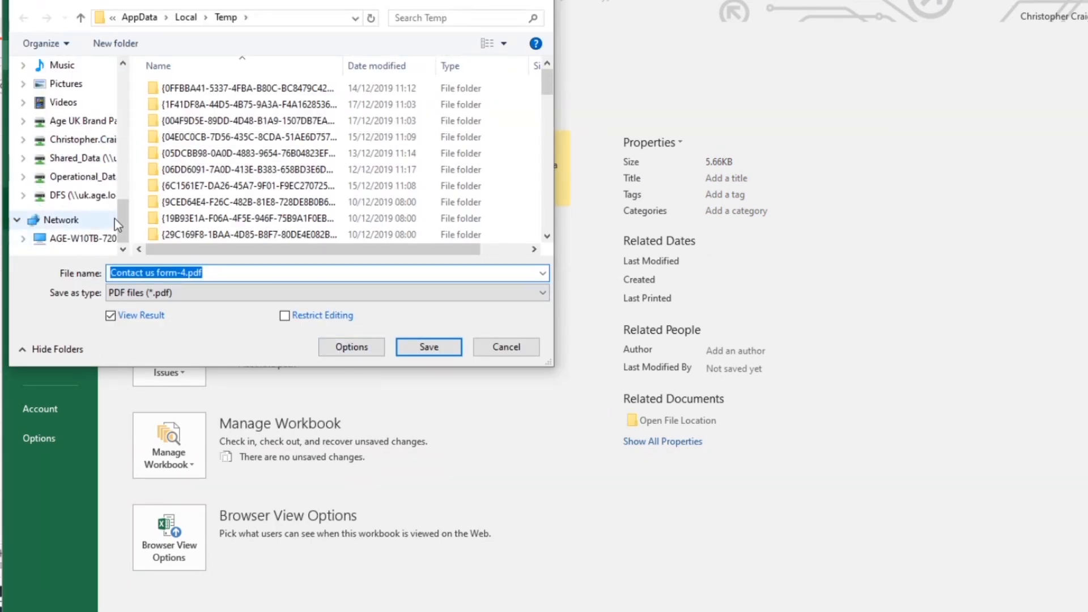
pyautogui.scroll(3, 114, 218)
pyautogui.scroll(5, 114, 218)
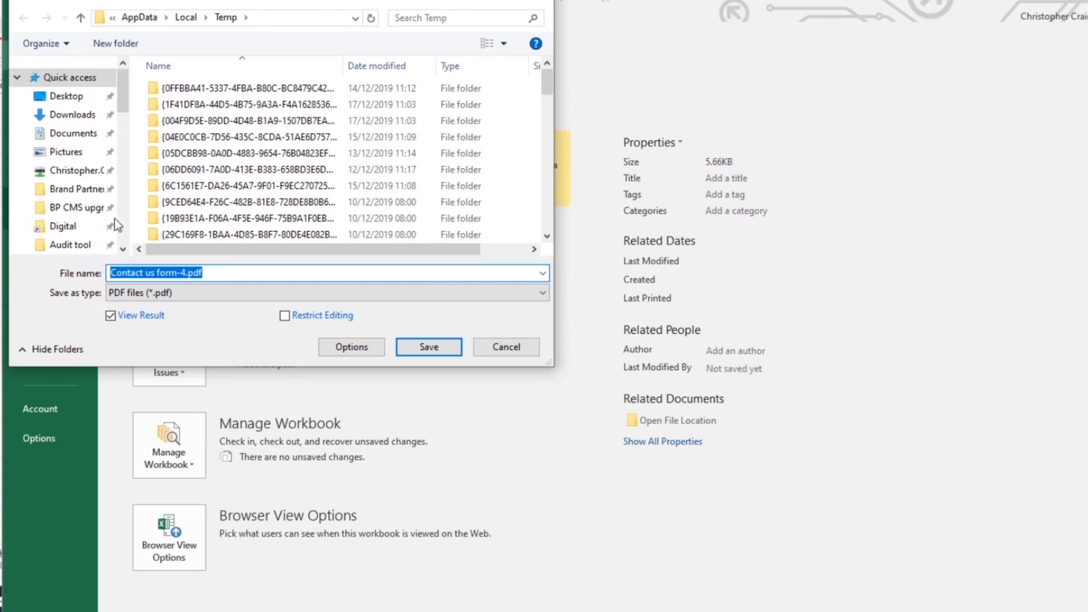
pyautogui.click(70, 100)
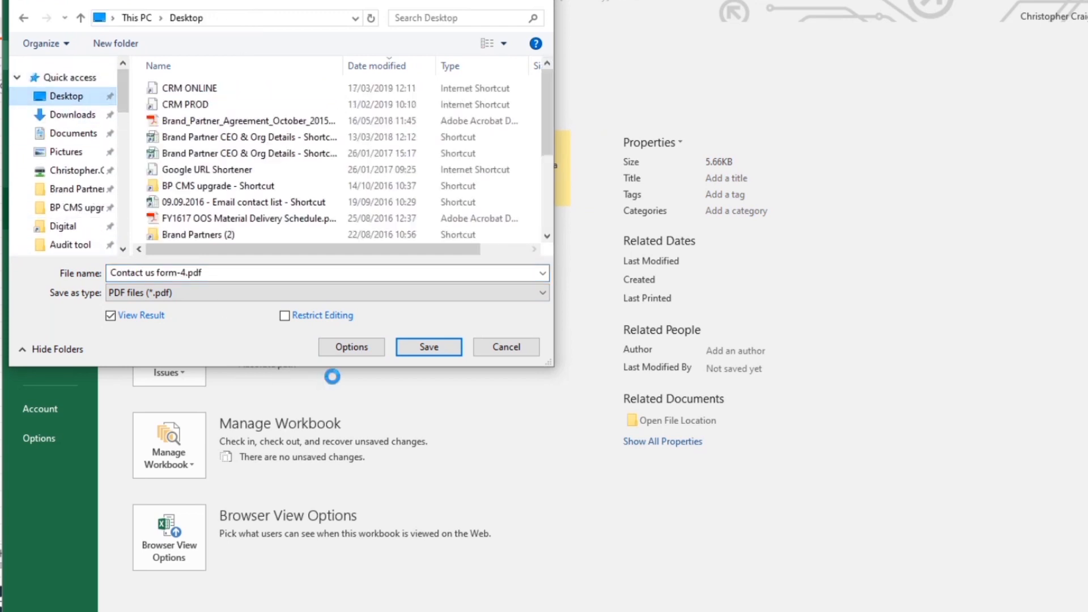
pyautogui.click(443, 348)
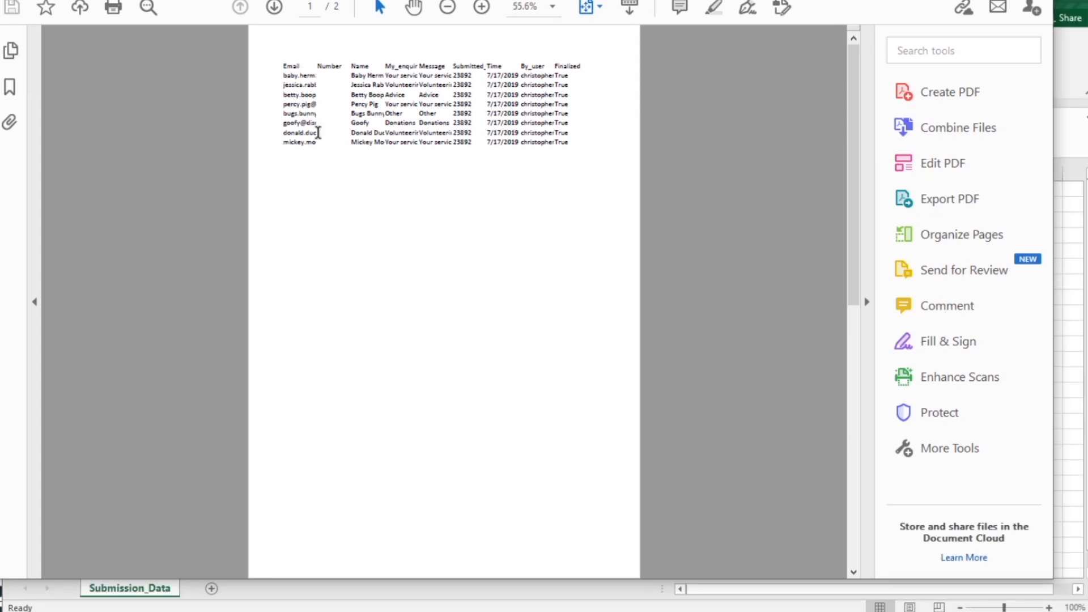
# Step: Highlight the submission rows in the PDF to show the exported data, and clear the selection
pyautogui.doubleClick(518, 133)
pyautogui.moveTo(577, 142); pyautogui.dragTo(323, 80)
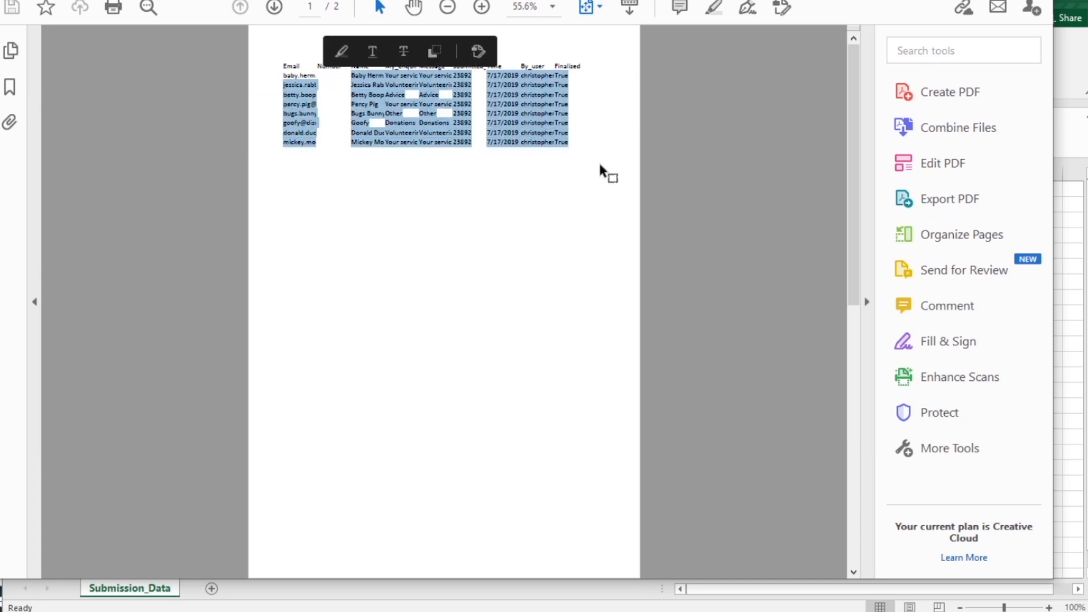
pyautogui.click(597, 181)
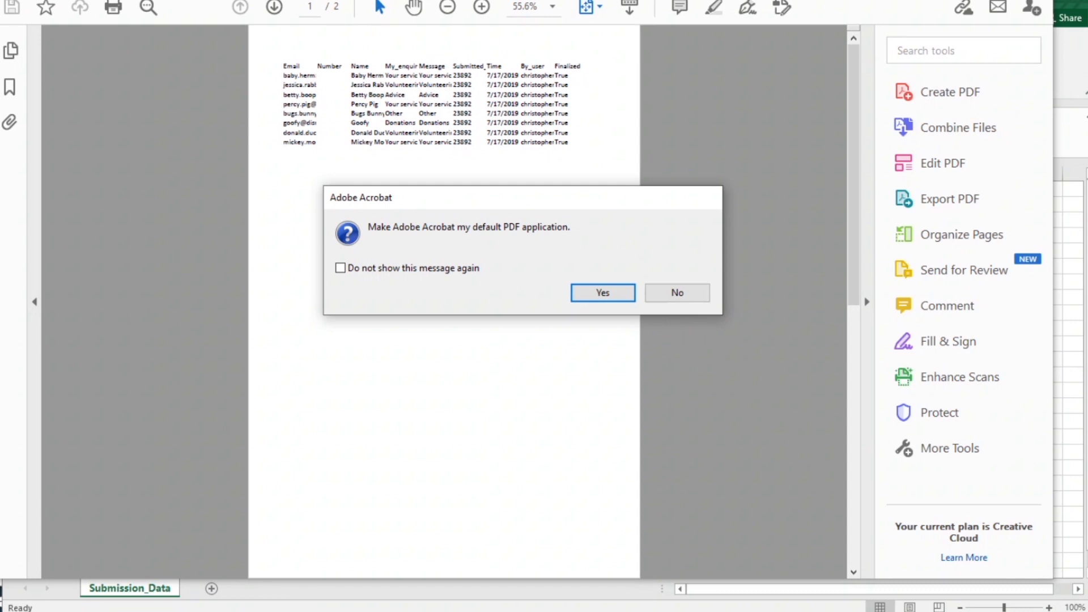
# Step: Decline making Adobe Acrobat the default PDF application, close the PDF and the Excel workbooks, and return to the CMS
pyautogui.click(652, 291)
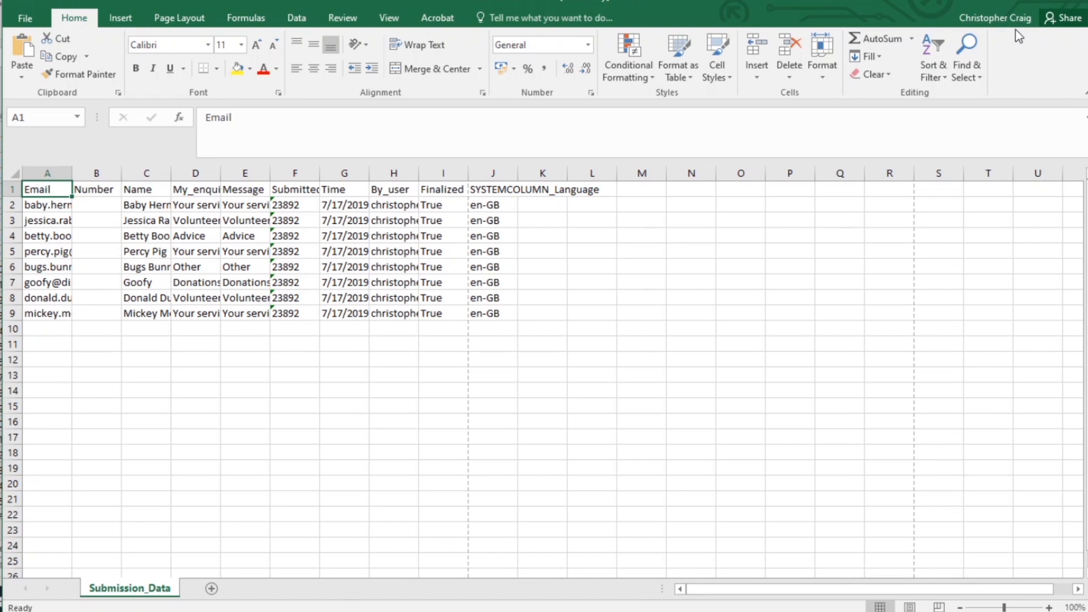
pyautogui.click(1035, 4)
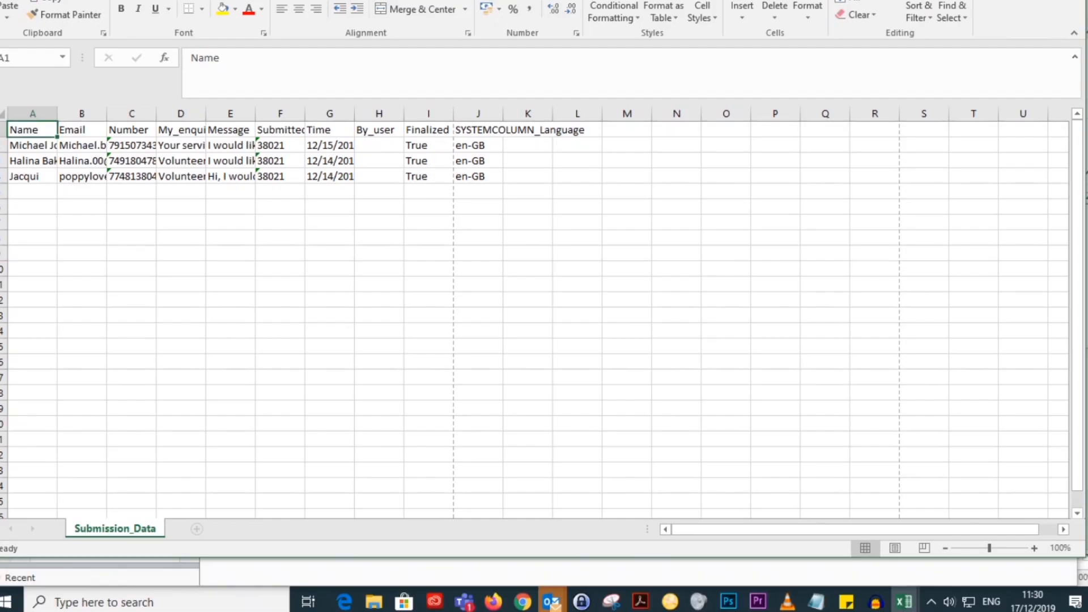
pyautogui.click(1014, 2)
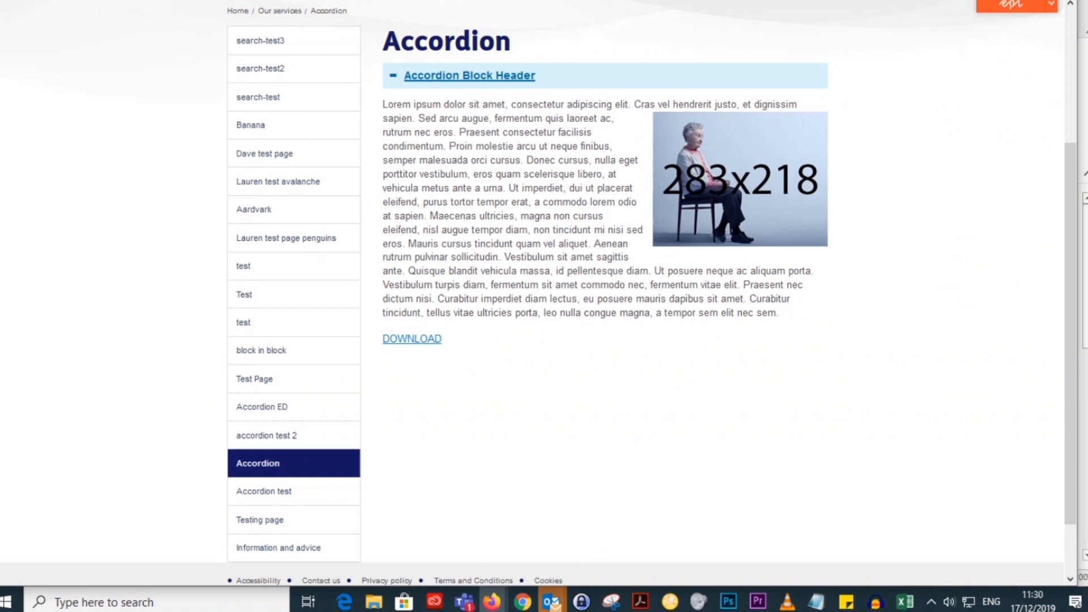
# Step: View the published test site and examine the Get in touch form on its contact page
pyautogui.scroll(3, 802, 250)
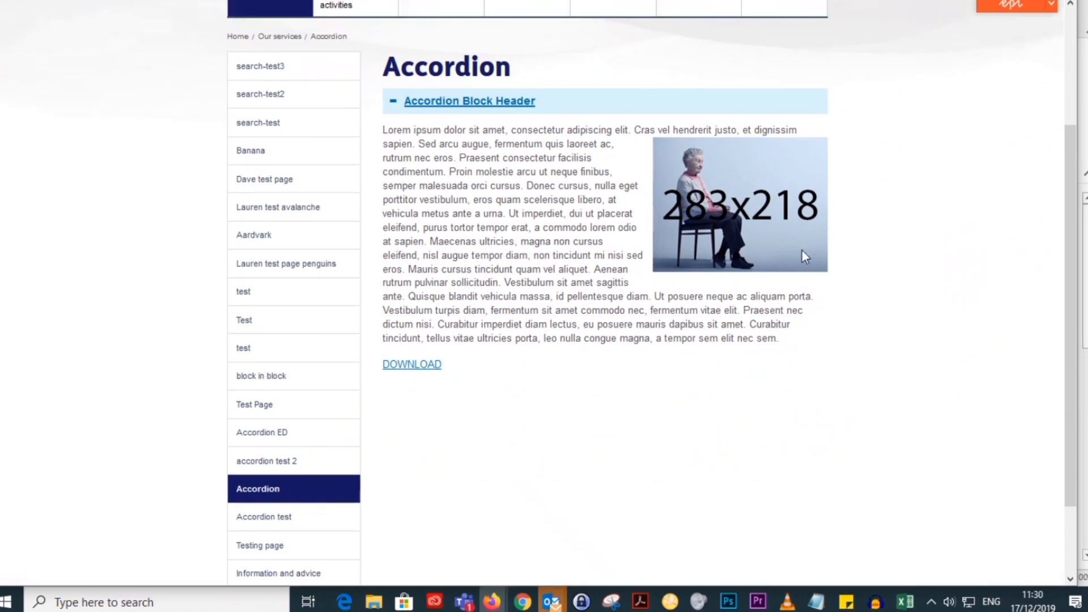
pyautogui.moveTo(613, 165)
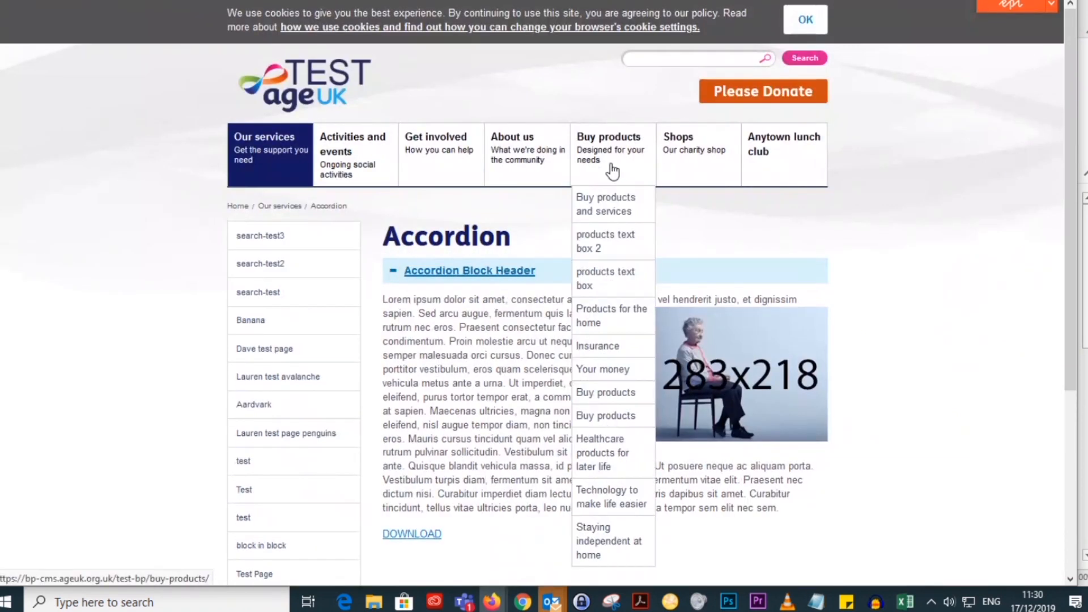
pyautogui.click(499, 458)
pyautogui.scroll(-1, 811, 380)
pyautogui.scroll(-10, 811, 381)
pyautogui.scroll(-5, 826, 428)
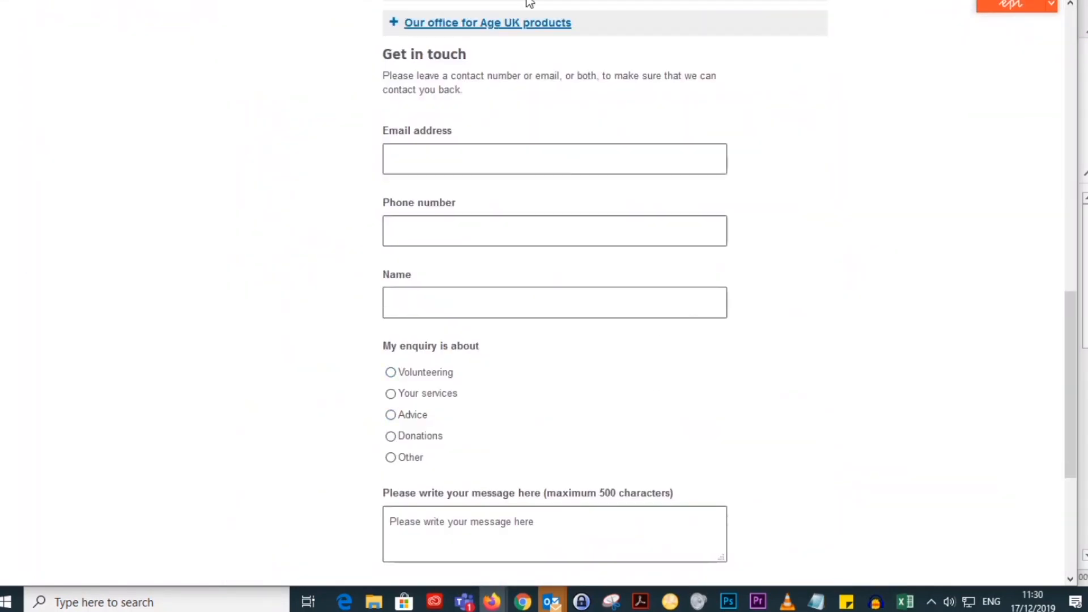
# Step: Return to the CMS editor and open the Test BP home page to look over its main navigation
pyautogui.click(454, 1)
pyautogui.scroll(6, 139, 204)
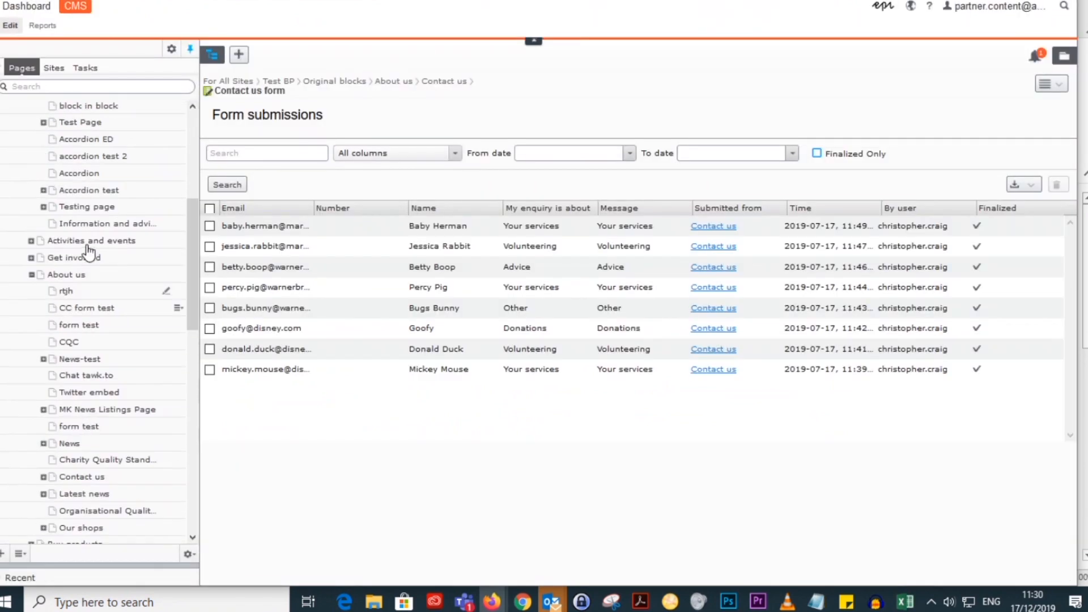
pyautogui.click(52, 143)
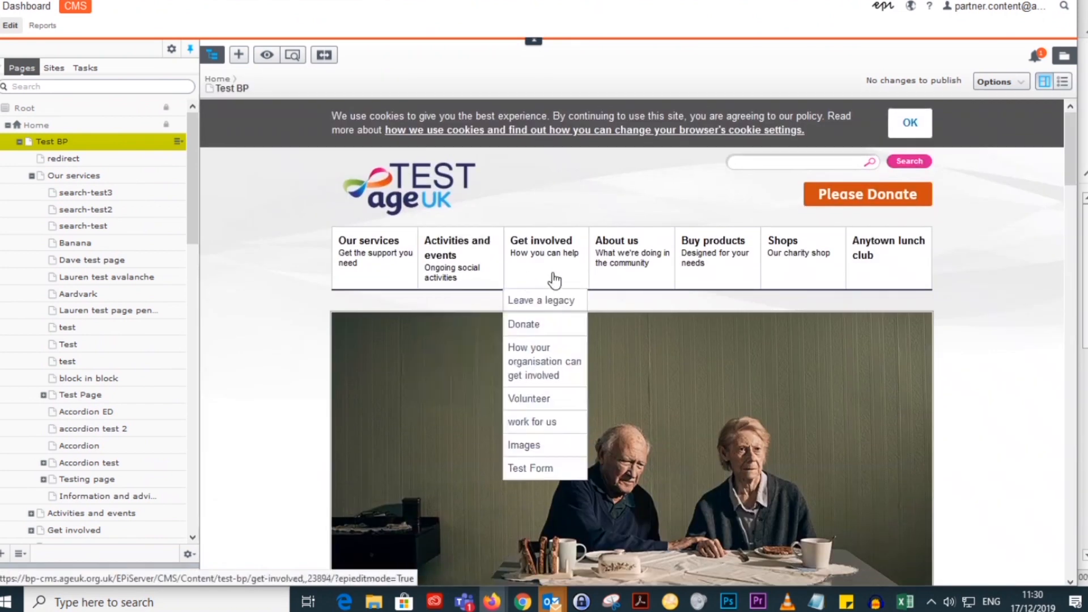
pyautogui.scroll(-1, 629, 301)
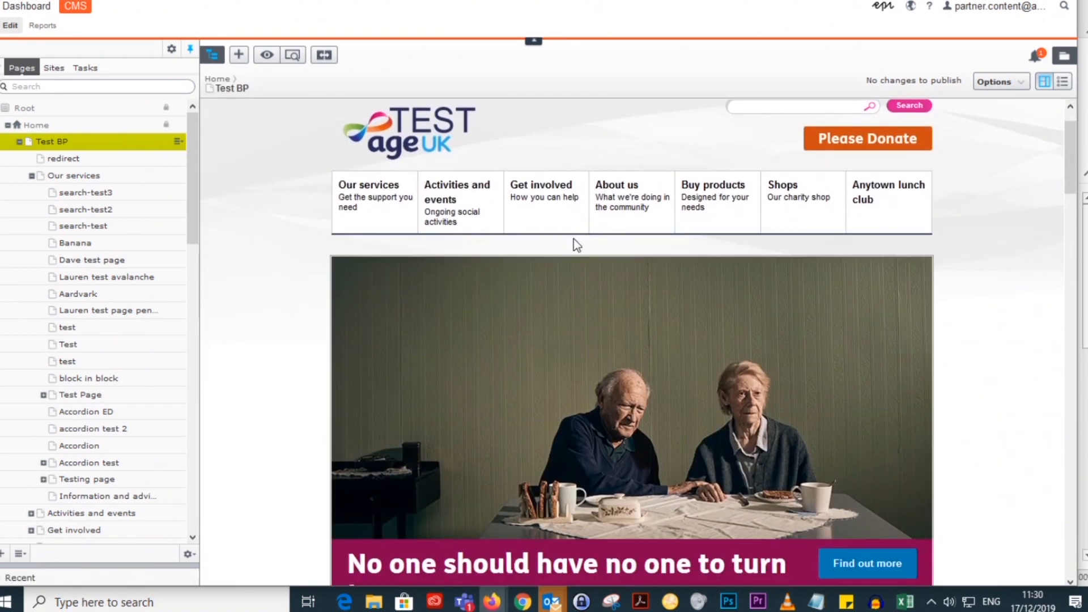
pyautogui.moveTo(633, 233)
# Step: Collapse Our services in the page tree, open the Contact us page under About us and view its contact form
pyautogui.click(32, 176)
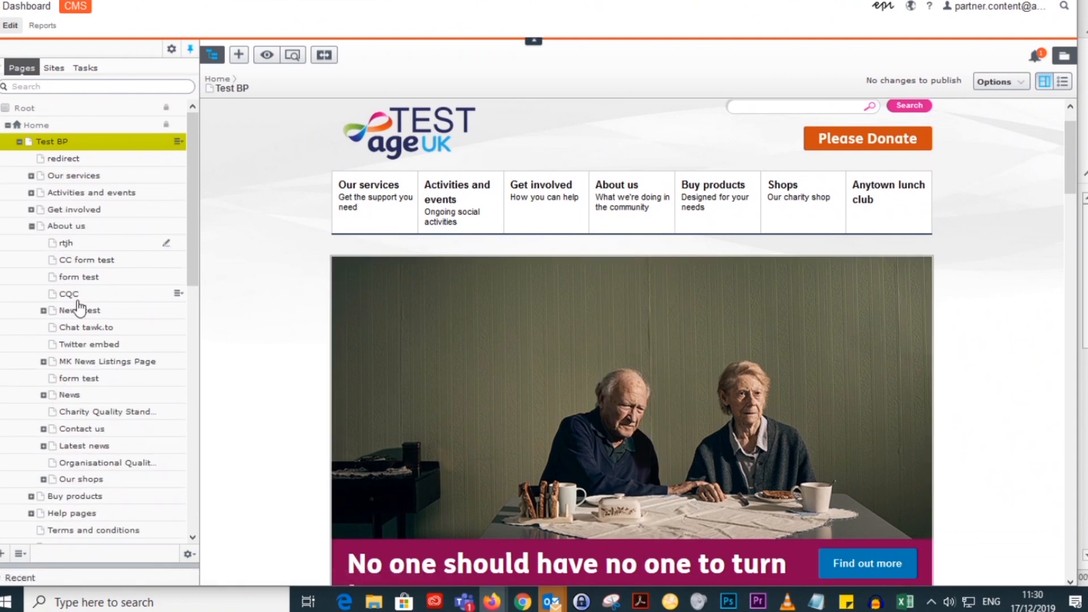
pyautogui.scroll(-2, 77, 318)
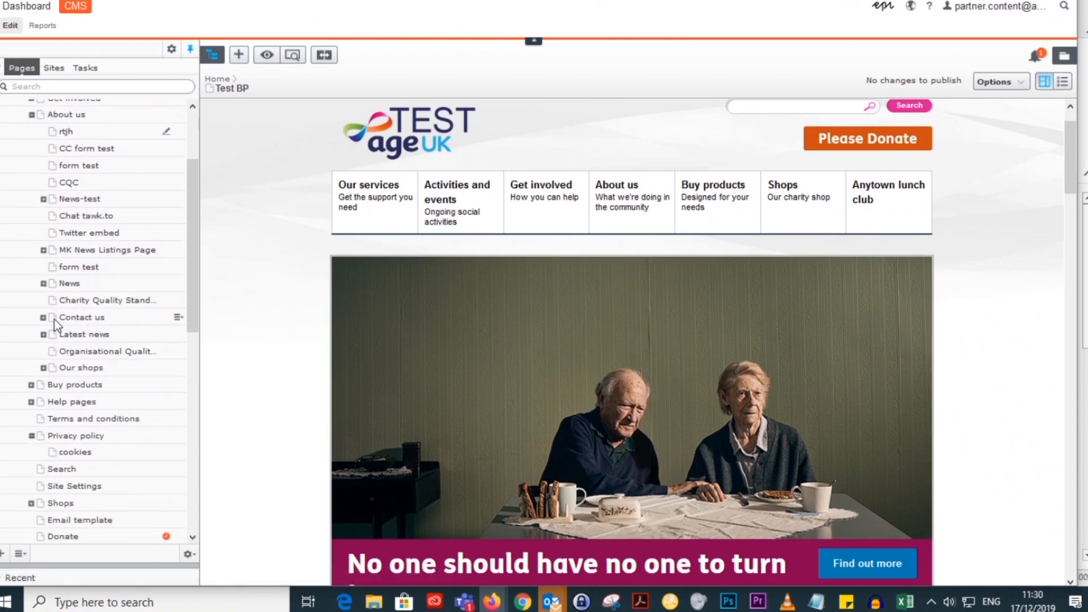
pyautogui.click(78, 318)
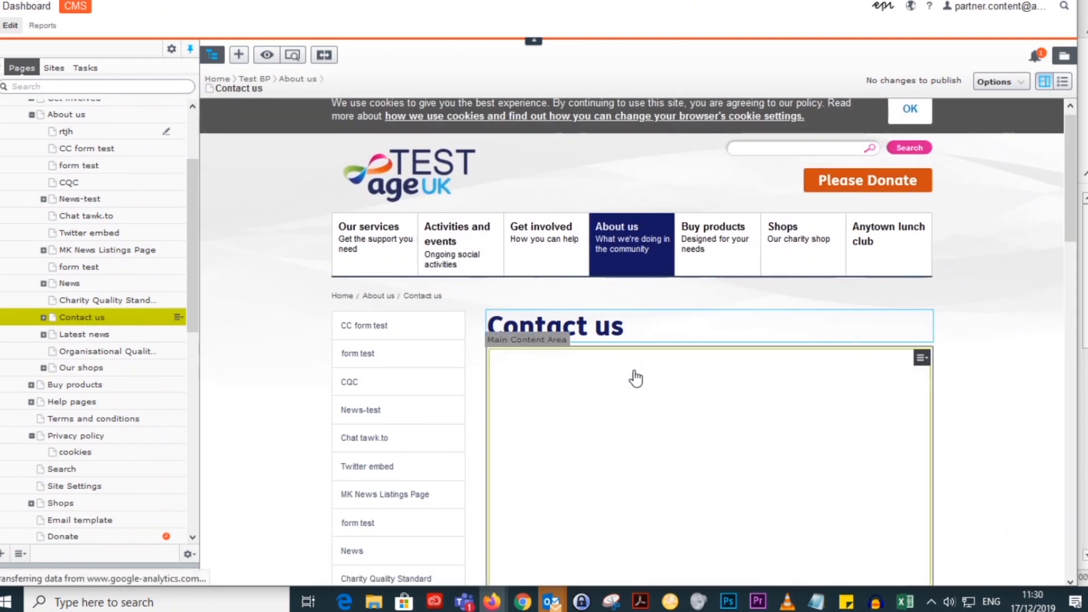
pyautogui.scroll(-10, 825, 377)
pyautogui.scroll(-10, 836, 369)
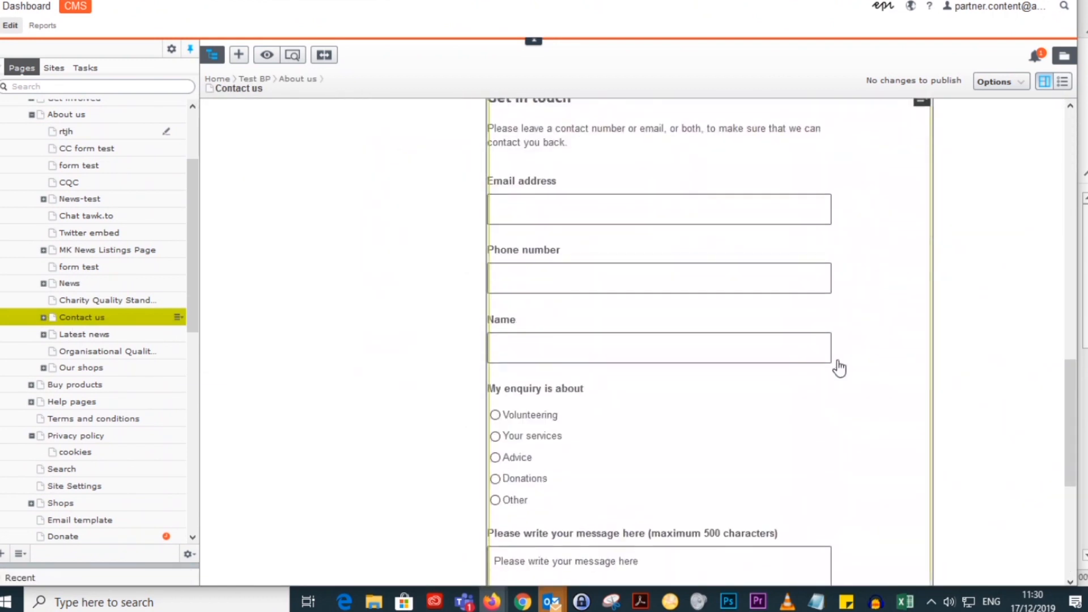
pyautogui.scroll(-1, 901, 465)
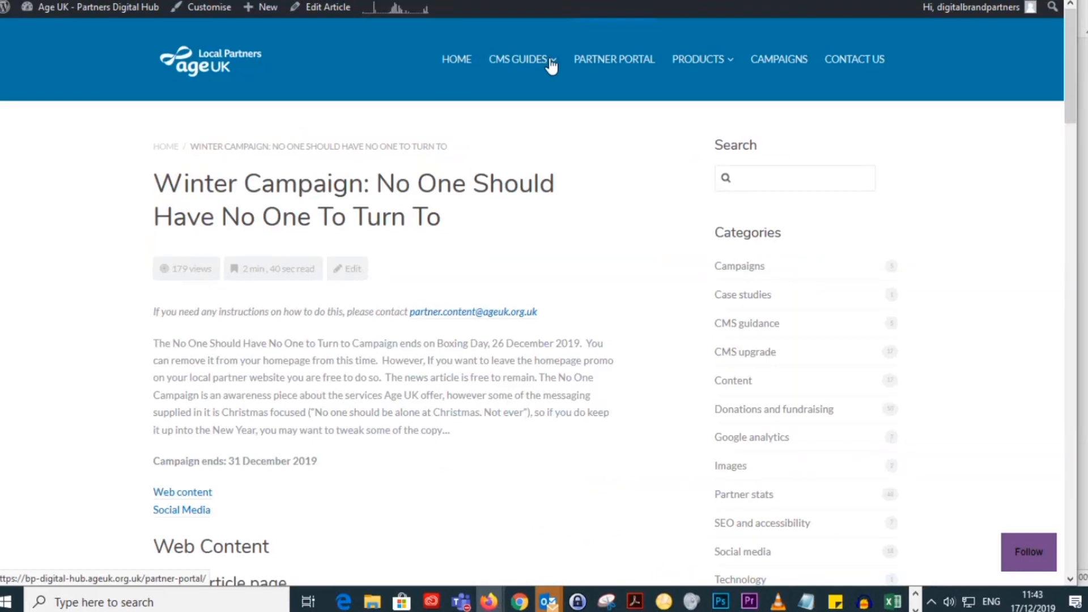
# Step: Switch to the Partners Digital Hub and examine the CMS Development Release article, including its forms, share links and cookie policy guidance
pyautogui.scroll(-20, 689, 304)
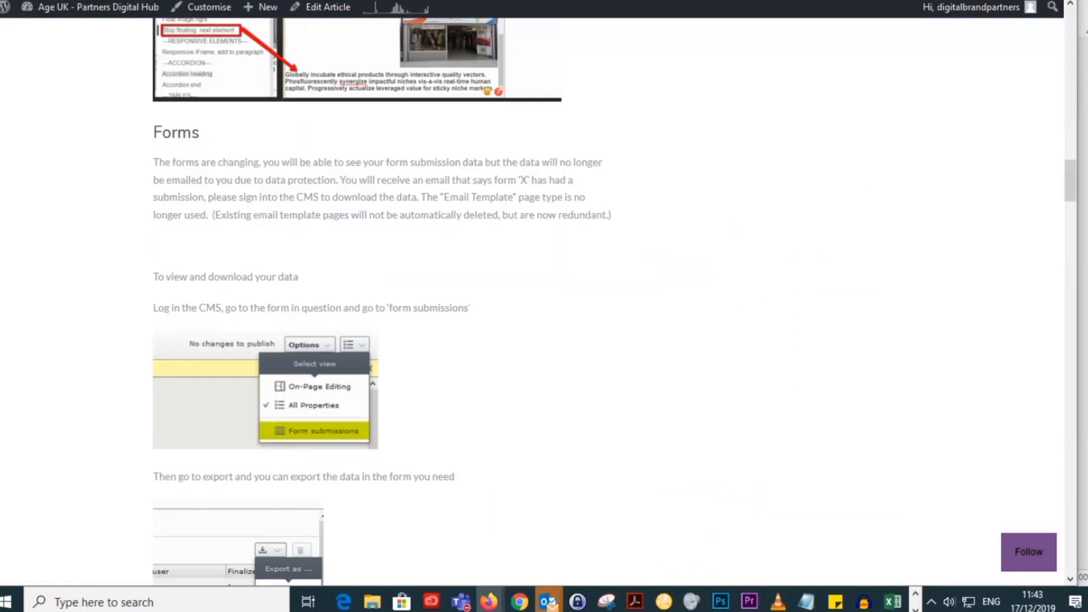
pyautogui.scroll(13, 692, 305)
pyautogui.scroll(10, 692, 305)
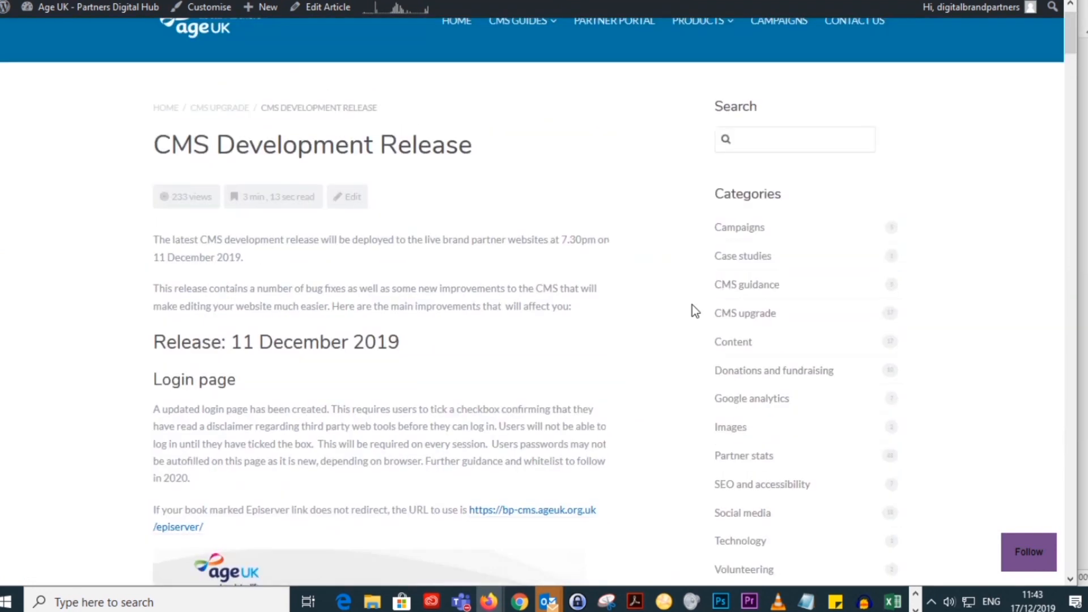
pyautogui.scroll(-10, 692, 304)
pyautogui.scroll(-15, 692, 304)
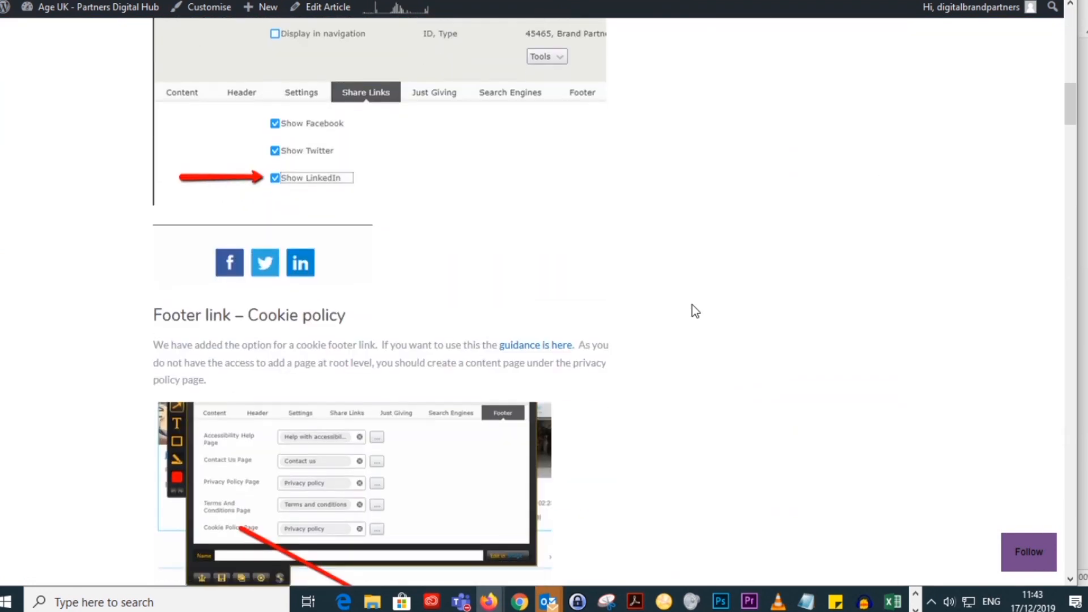
pyautogui.scroll(5, 692, 305)
pyautogui.scroll(3, 696, 310)
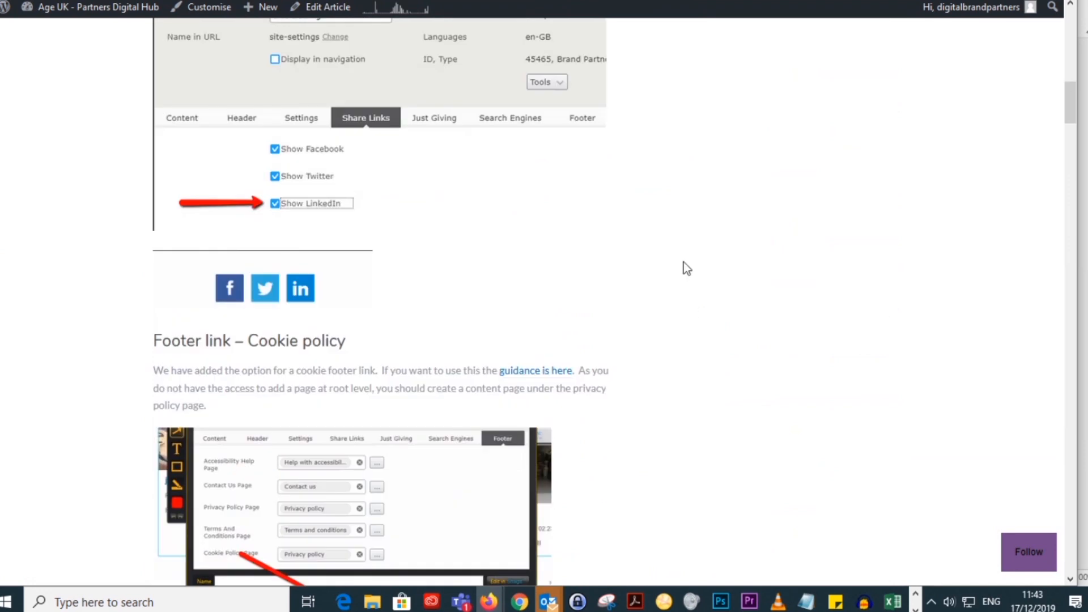
pyautogui.scroll(17, 777, 223)
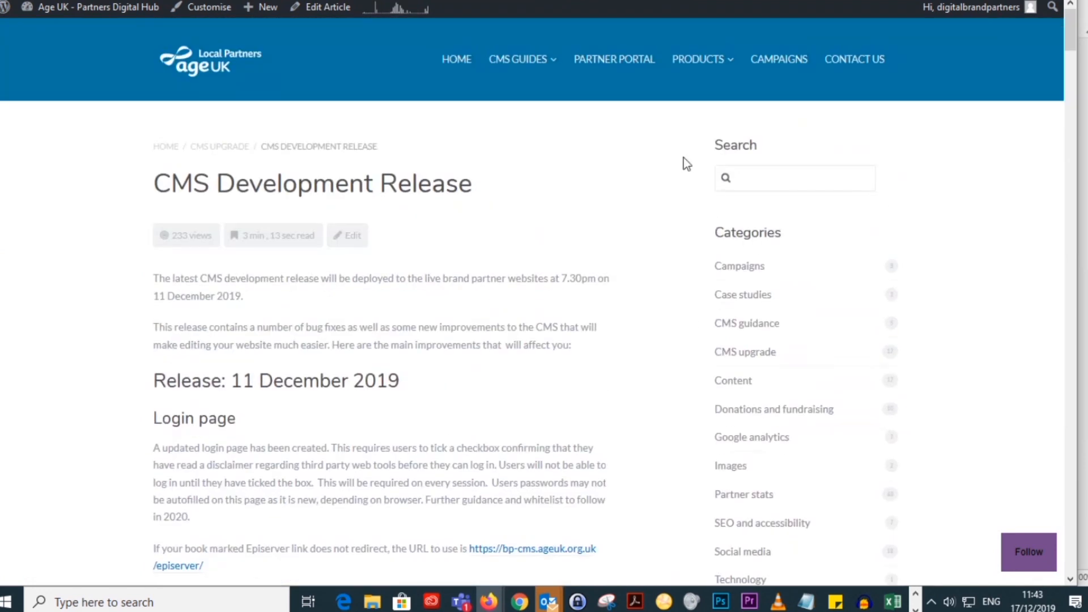
# Step: Show the hub's full list of CMS guides, through to the one on adding a cookie panel
pyautogui.moveTo(522, 58)
pyautogui.scroll(-2, 567, 161)
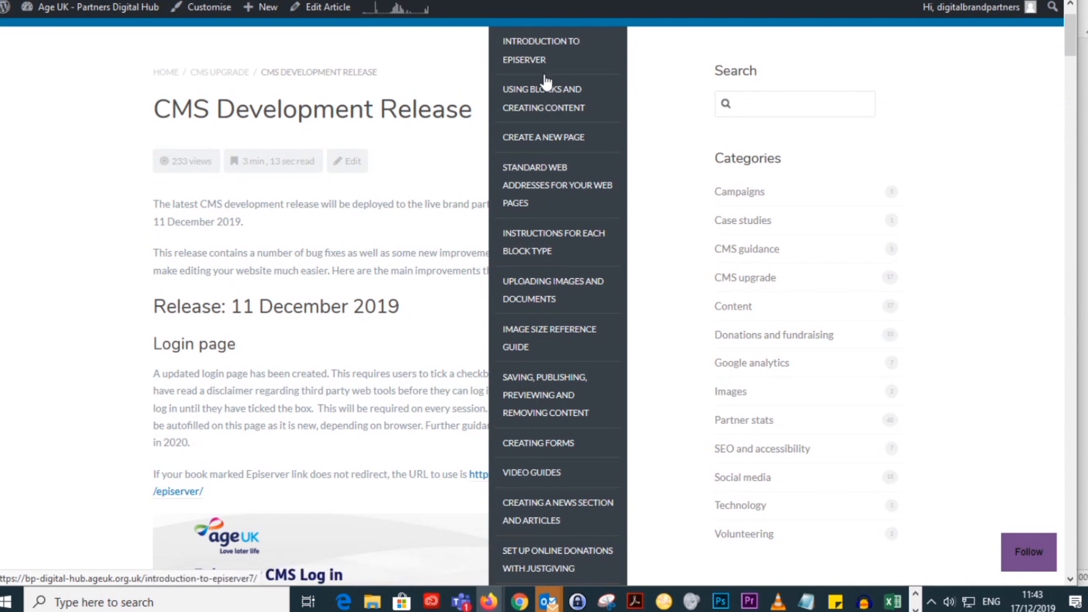
pyautogui.scroll(-3, 560, 397)
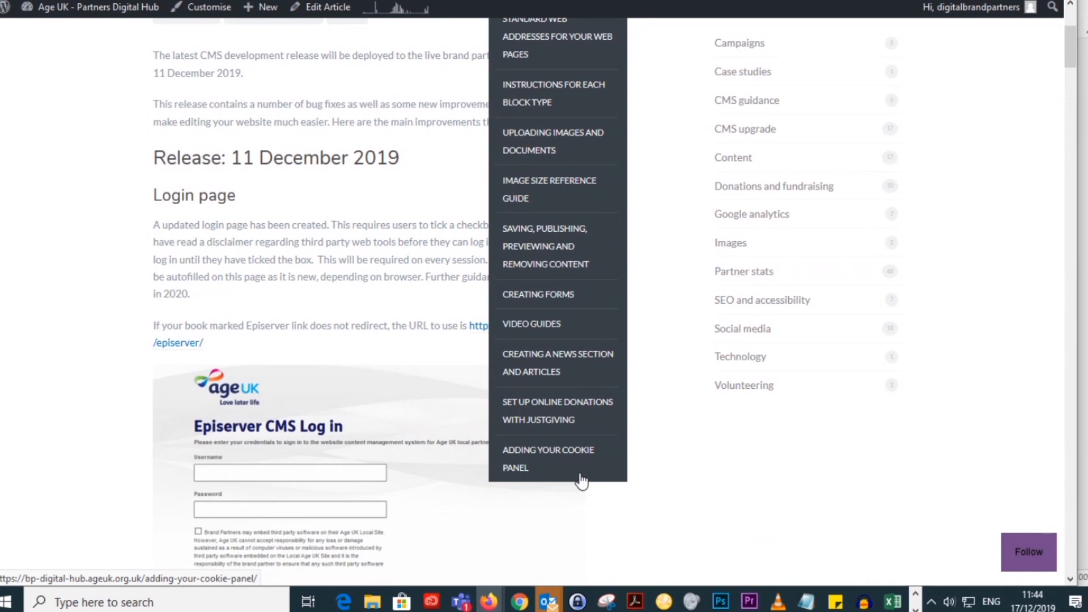
# Step: Open the Creating Forms page from the CMS guides, open its downloadable guide and look over the contents and opening pages
pyautogui.click(545, 294)
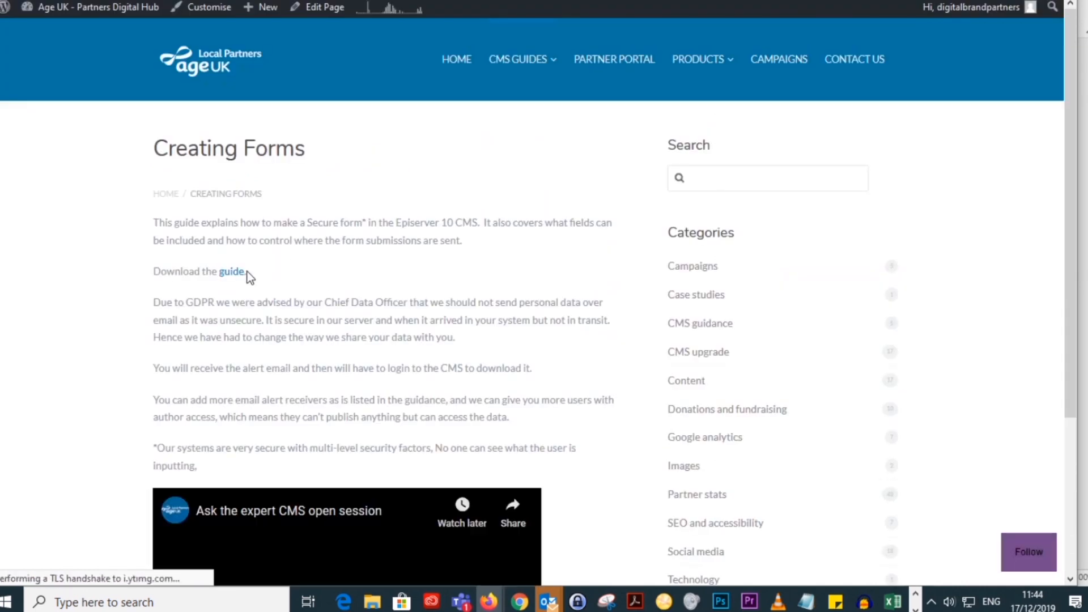
pyautogui.click(234, 274)
pyautogui.scroll(-15, 573, 355)
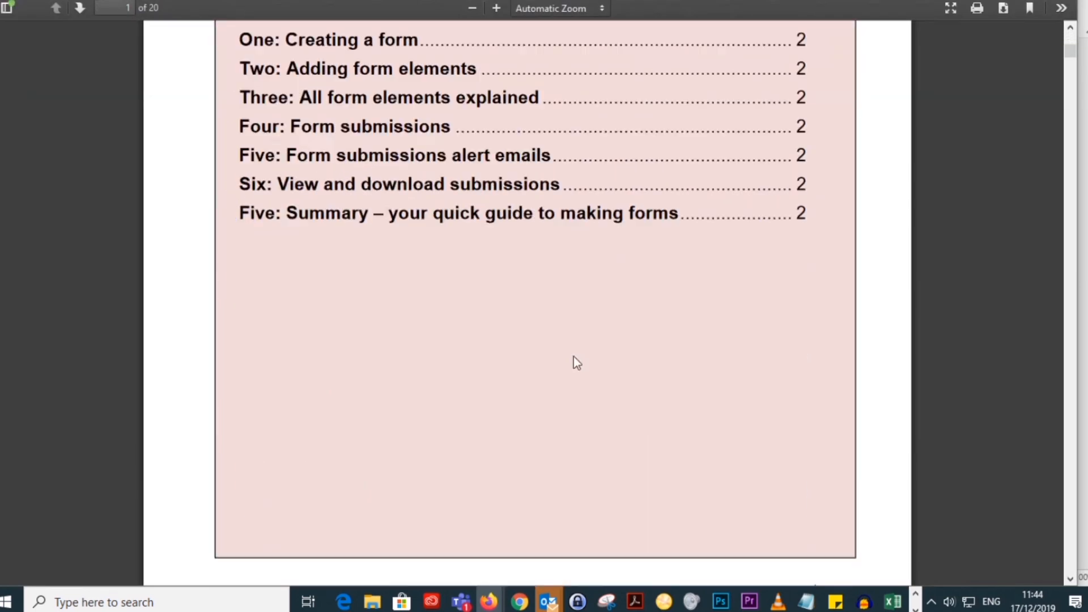
pyautogui.scroll(-10, 574, 357)
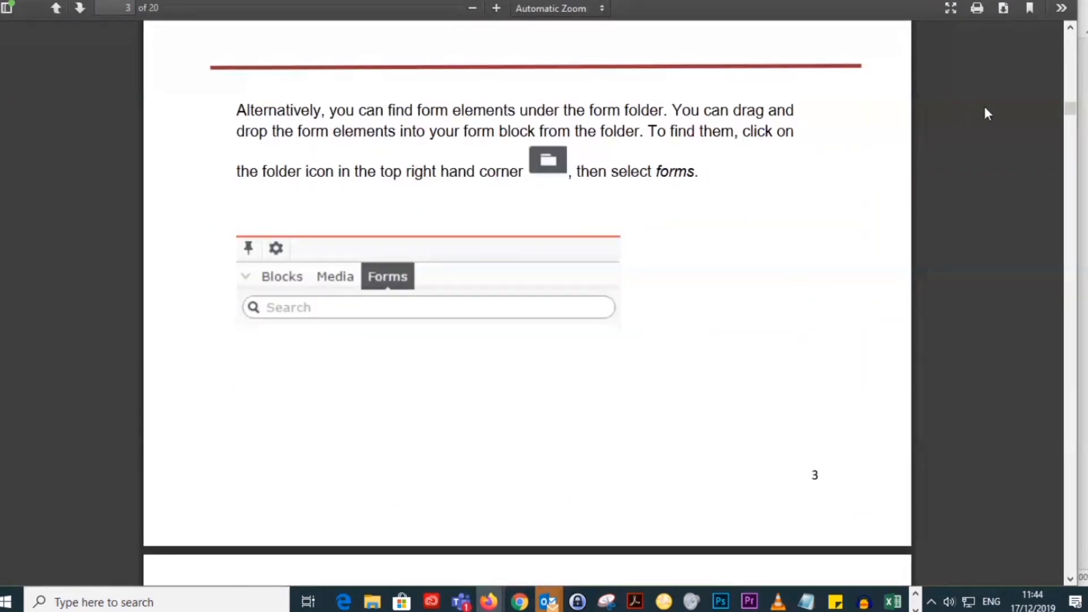
# Step: Examine the guide's form properties pages, from the All properties view on to the settings tab and custom email template, at 110% zoom
pyautogui.moveTo(1070, 109); pyautogui.dragTo(1070, 352)
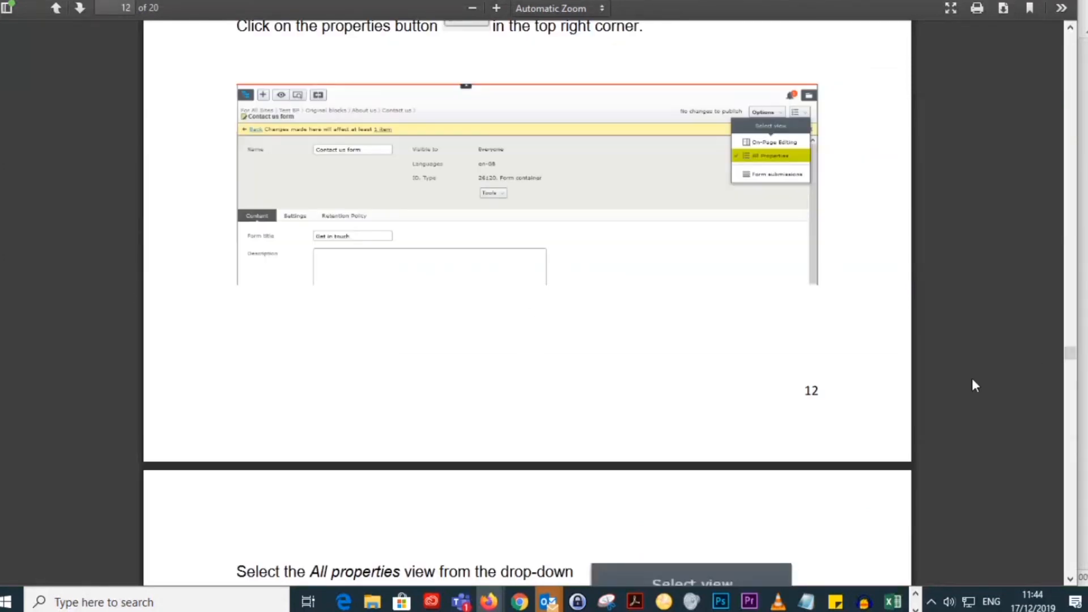
pyautogui.scroll(-15, 971, 379)
pyautogui.scroll(9, 968, 376)
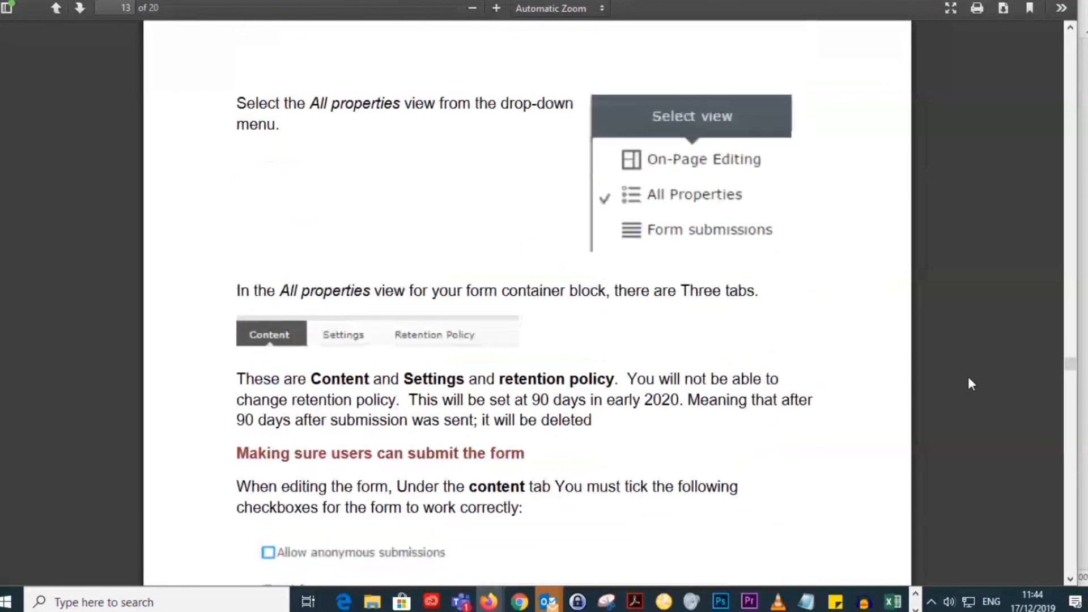
pyautogui.click(472, 8)
pyautogui.scroll(-20, 914, 306)
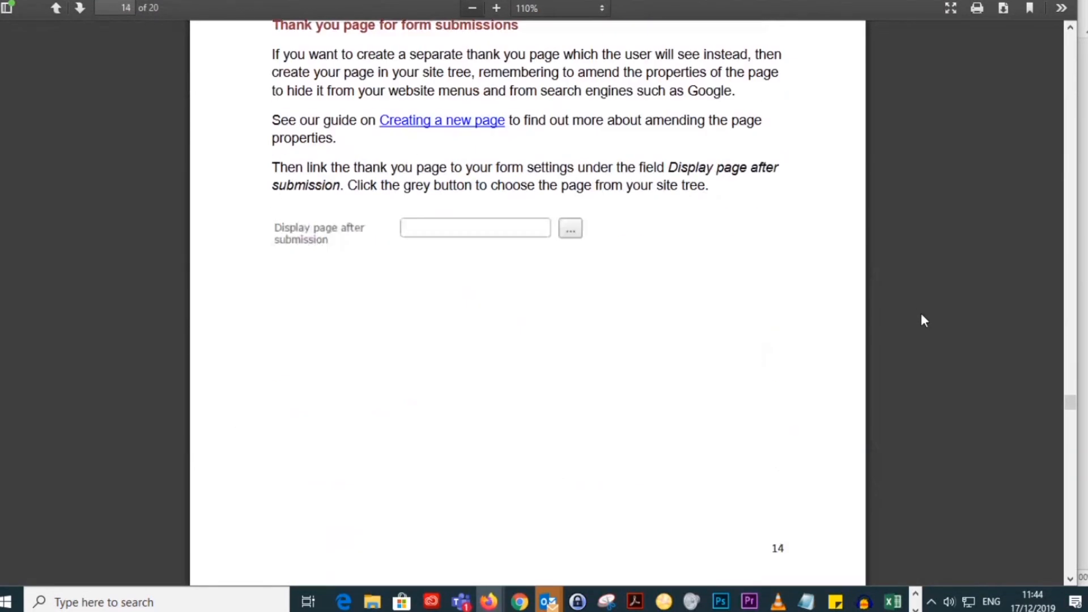
pyautogui.scroll(-6, 921, 315)
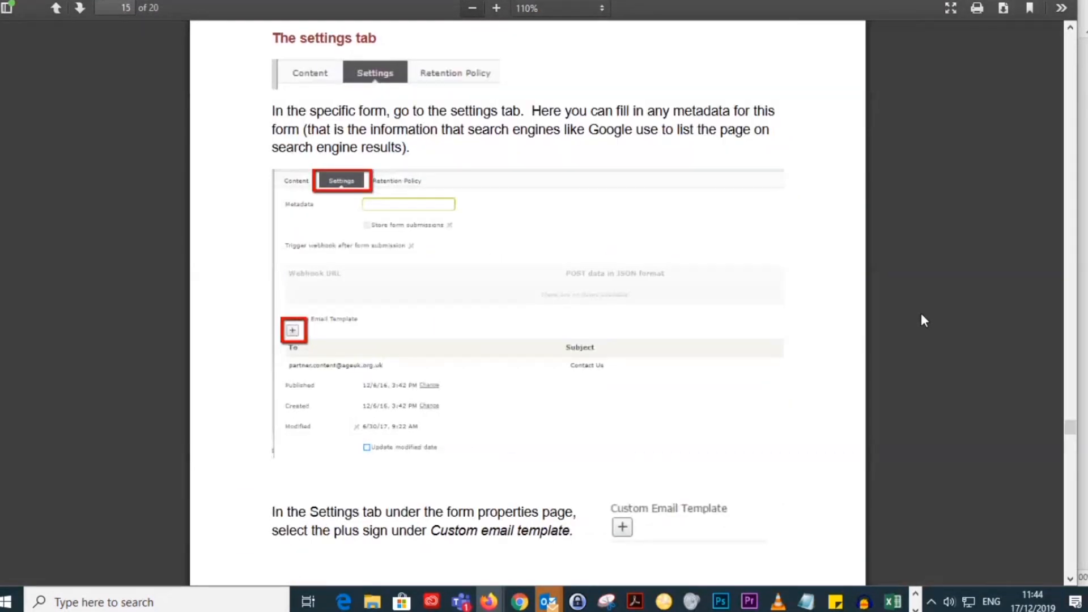